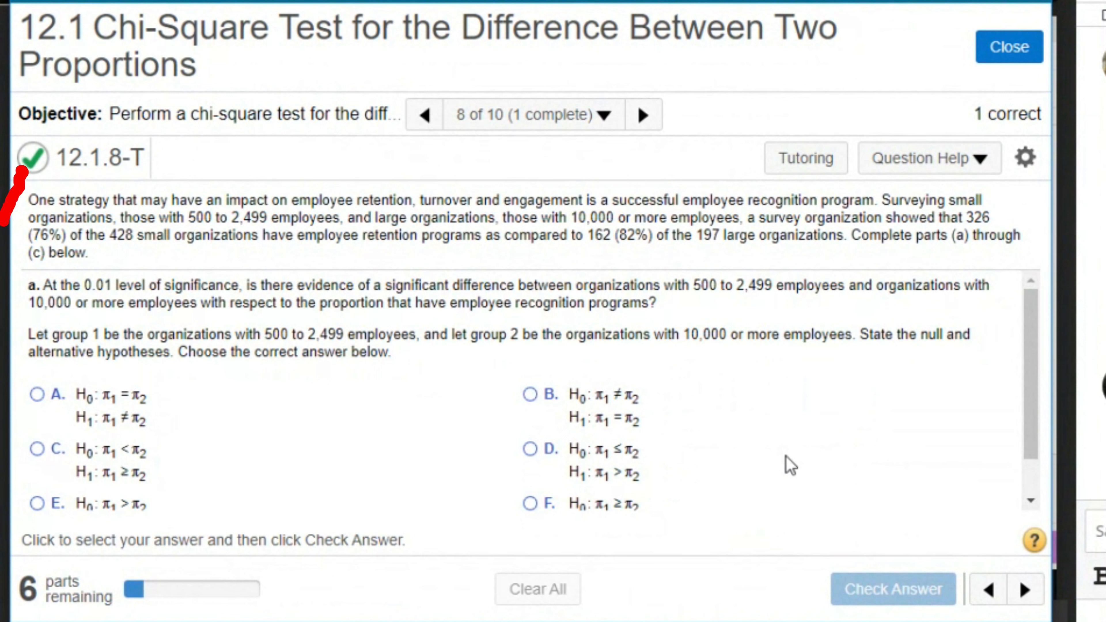
left_click_drag(12, 274, 1019, 273)
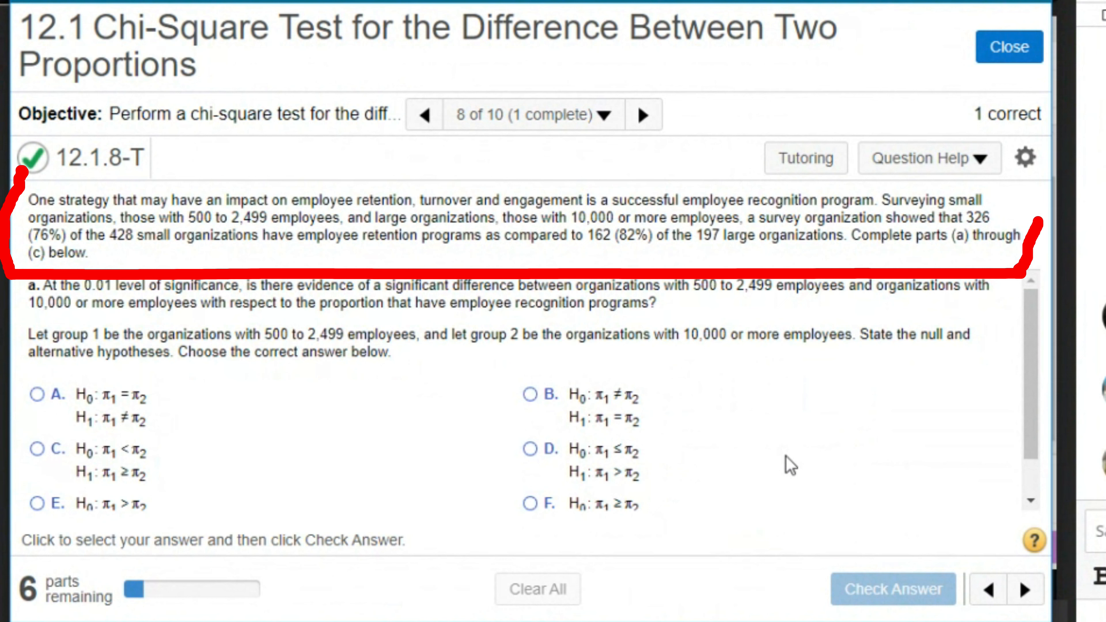
left_click_drag(1041, 174, 17, 175)
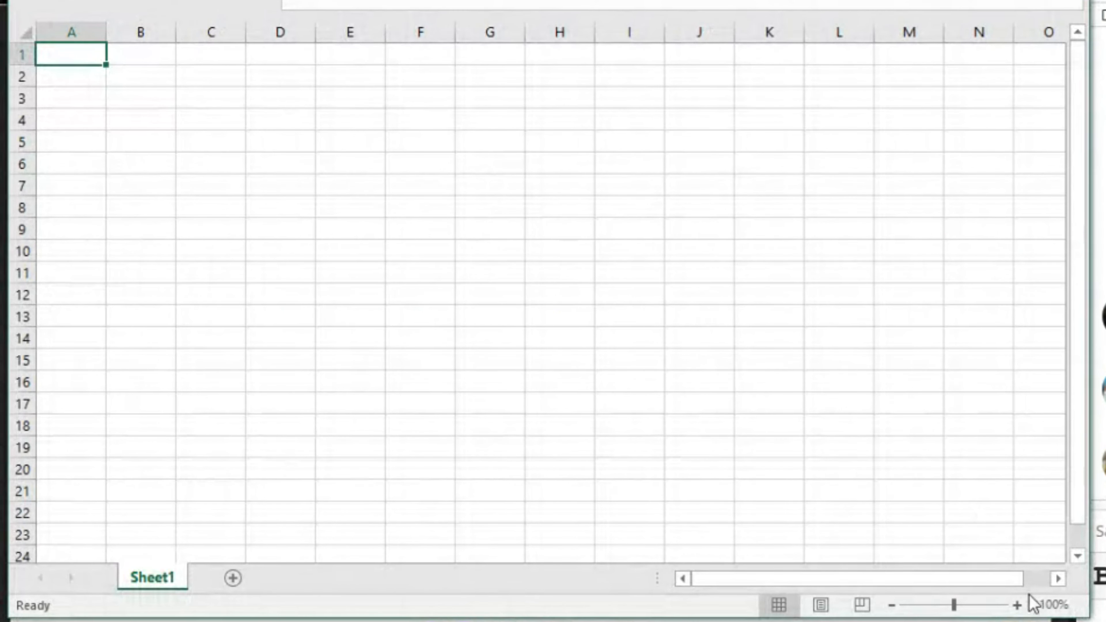
Step: In the blank Excel sheet, enter the row labels Program, yes, no and Total in cells A1 to A4
left_click(1017, 605)
left_click(1017, 605)
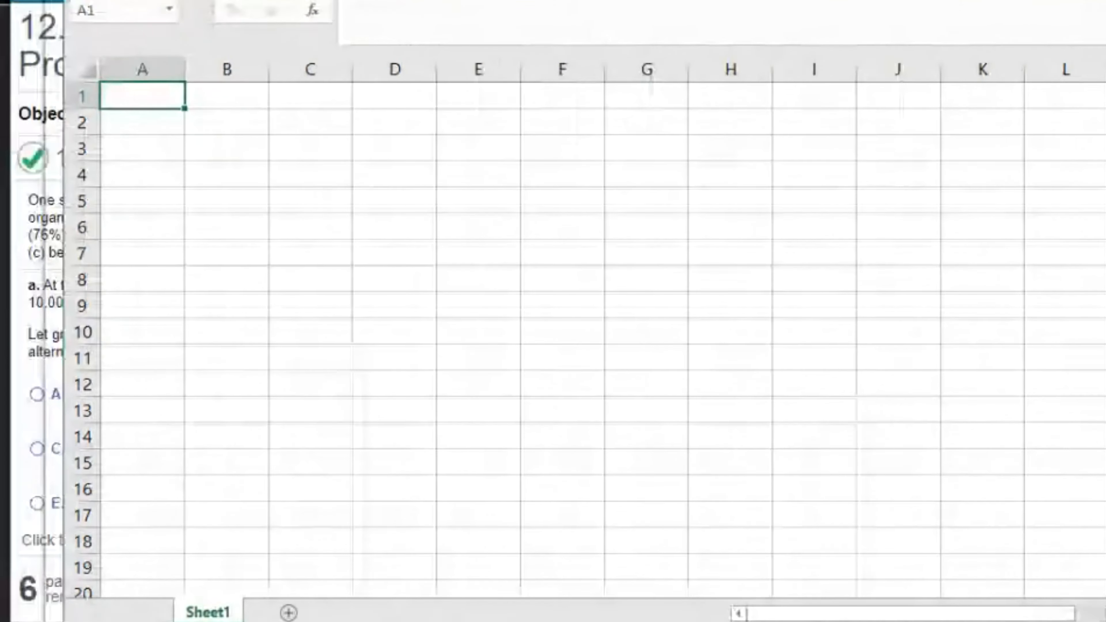
left_click_drag(480, 1, 576, 1)
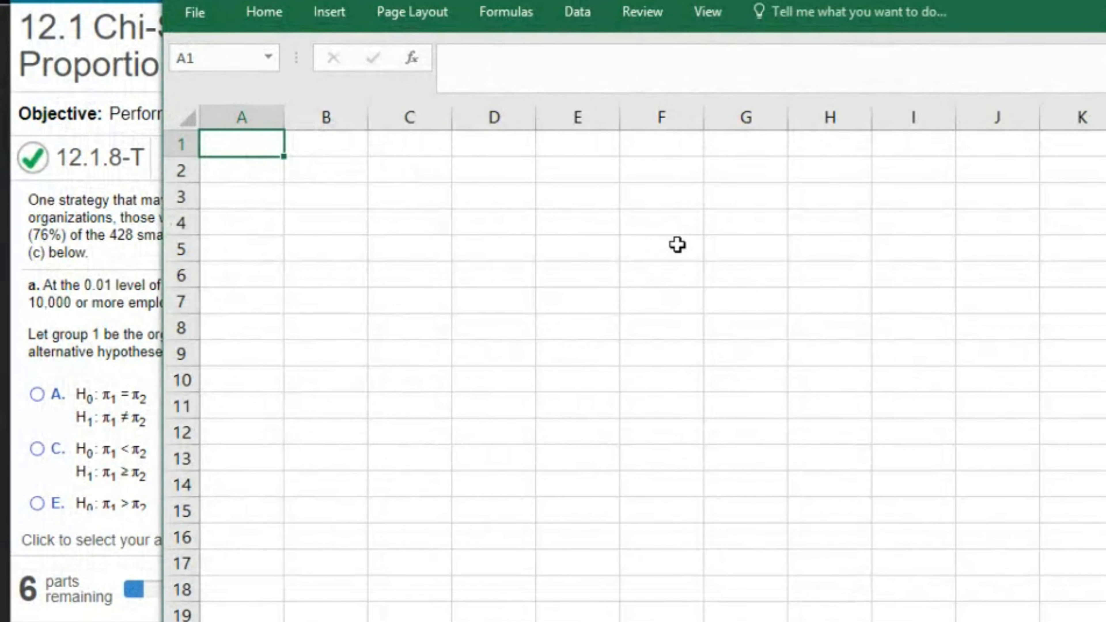
type("Program")
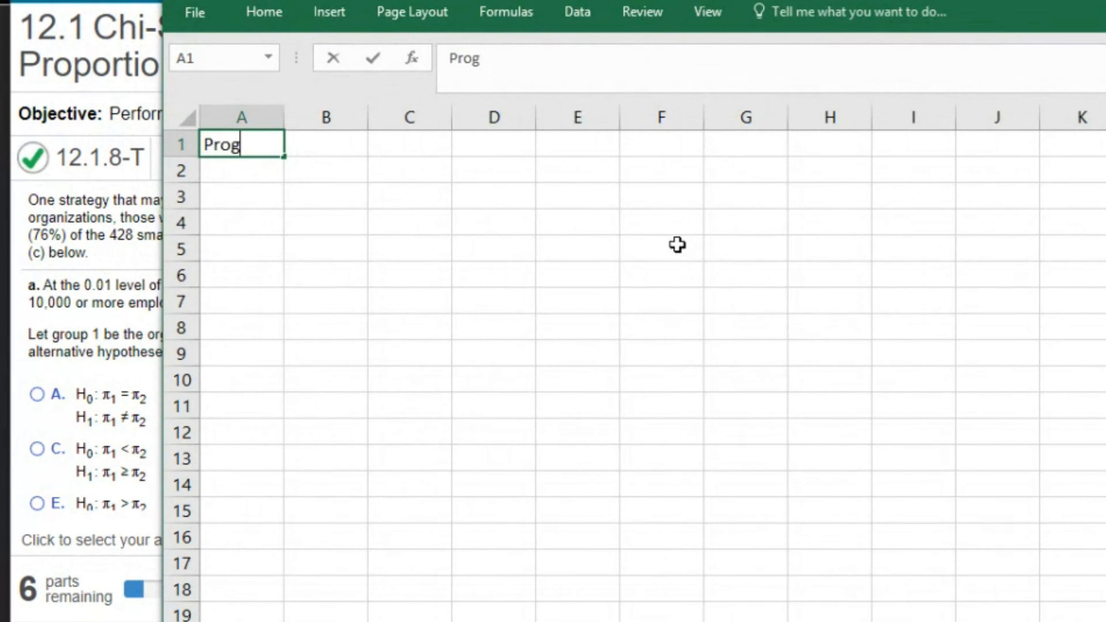
key("Return")
type("yes")
key("Return")
type("no")
key("Return")
type("Total")
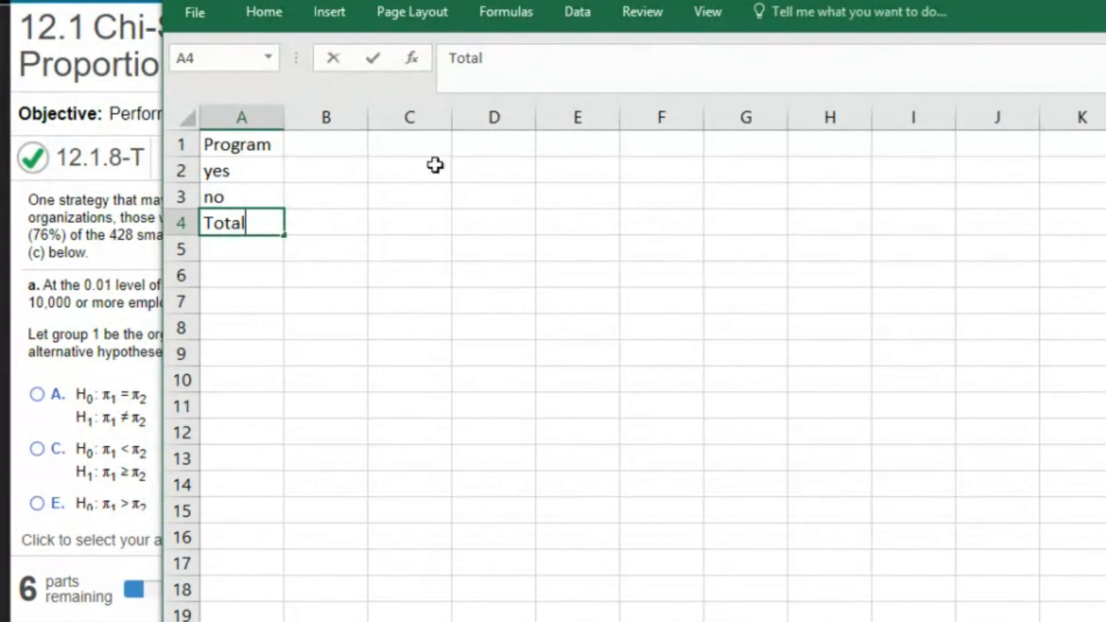
Step: Enter the column headings Small, Large and Total in cells B1 to D1, keeping the problem text readable above the worksheet
left_click(310, 150)
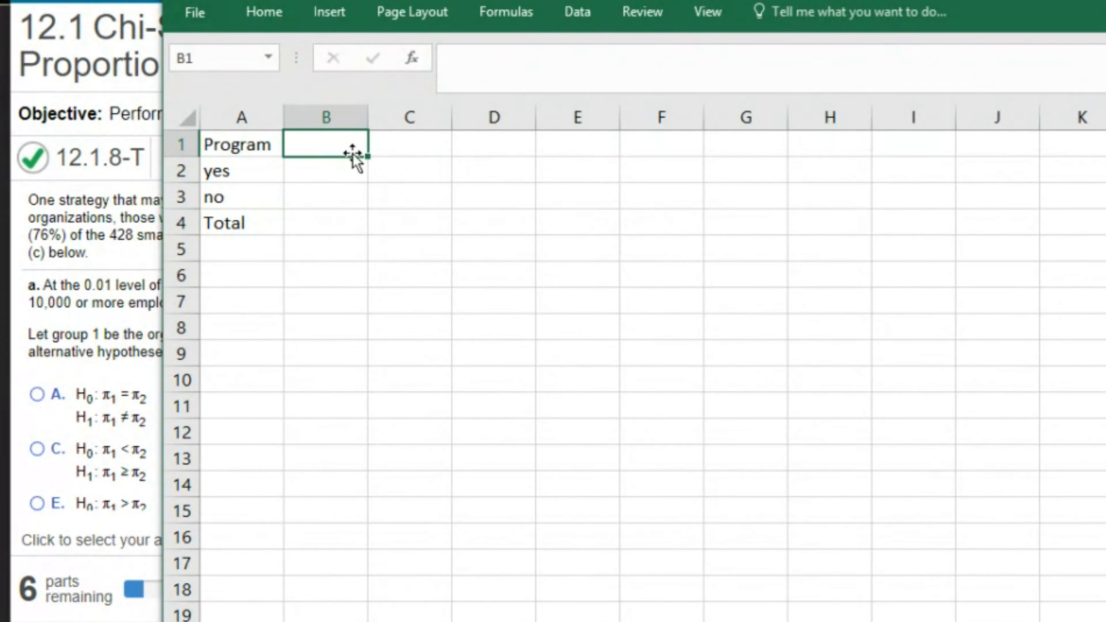
type("Small")
key("Tab")
type("Large")
left_click_drag(455, 2, 510, 292)
left_click(552, 444)
type("Total")
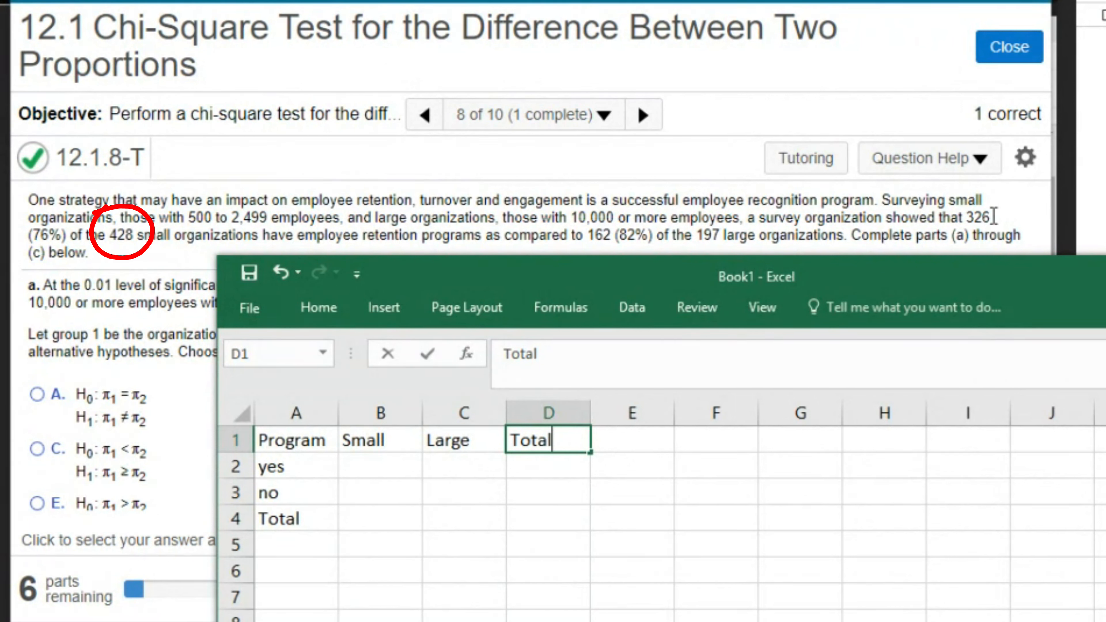
Step: Fill the Small column with a total of 428 in B4 and a yes count of 326 in B2
left_click(366, 517)
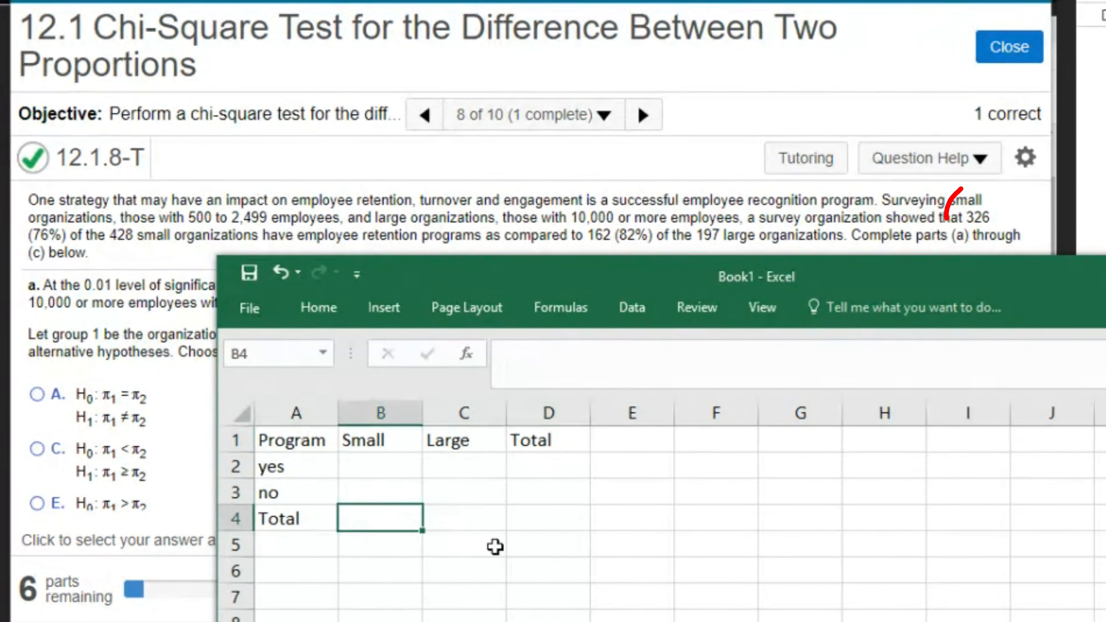
type("428")
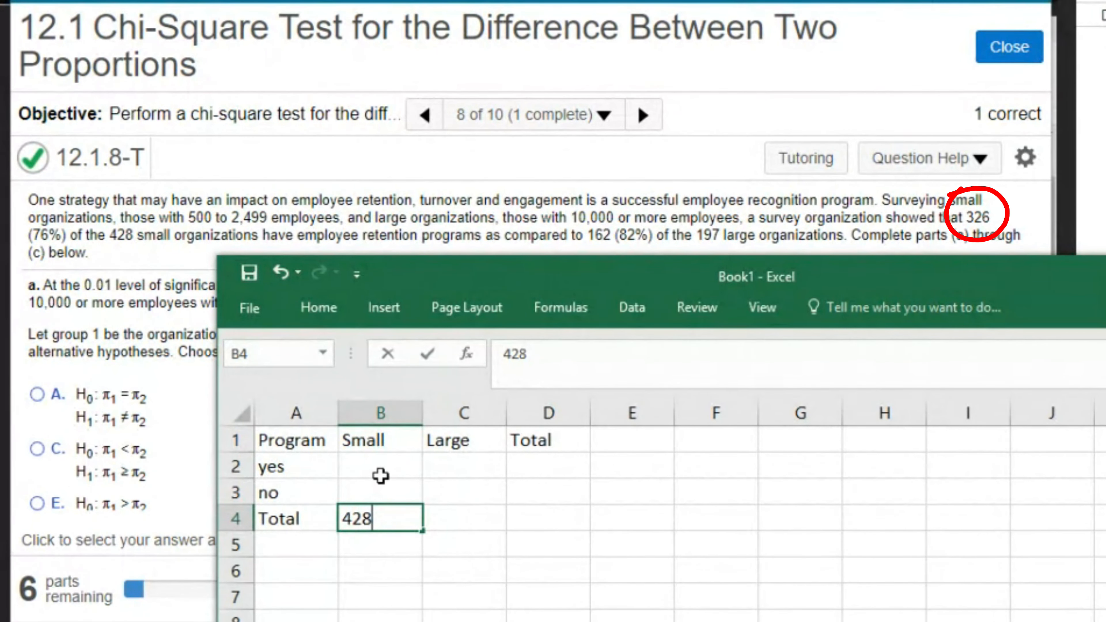
left_click(381, 465)
type("326")
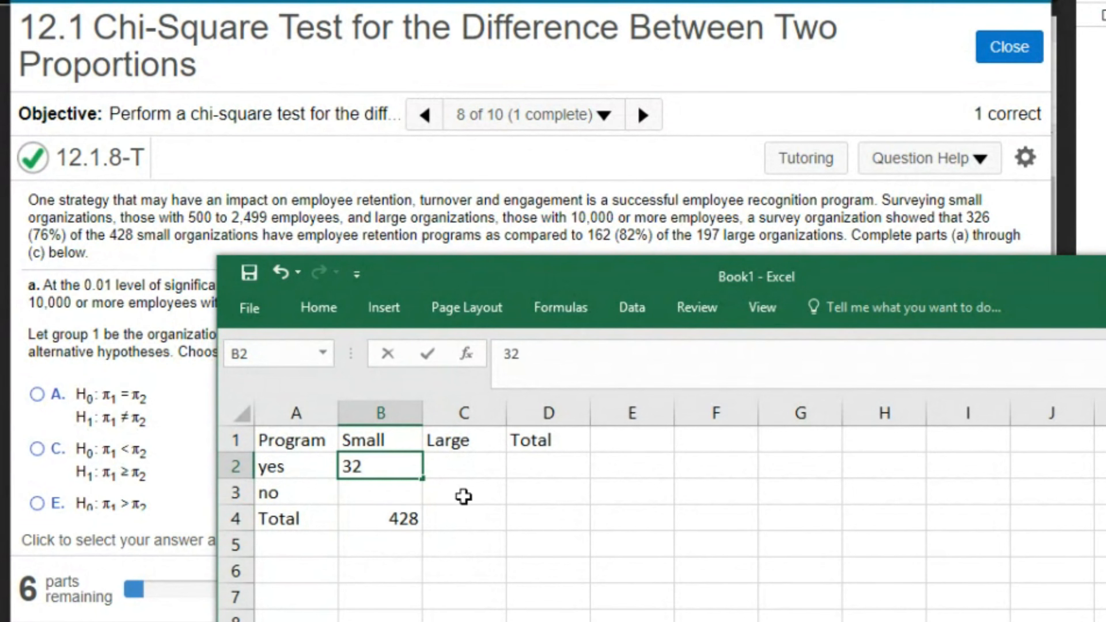
Step: Fill the Large column with a total of 197 in C4 and a yes count of 162 in C2
left_click(468, 474)
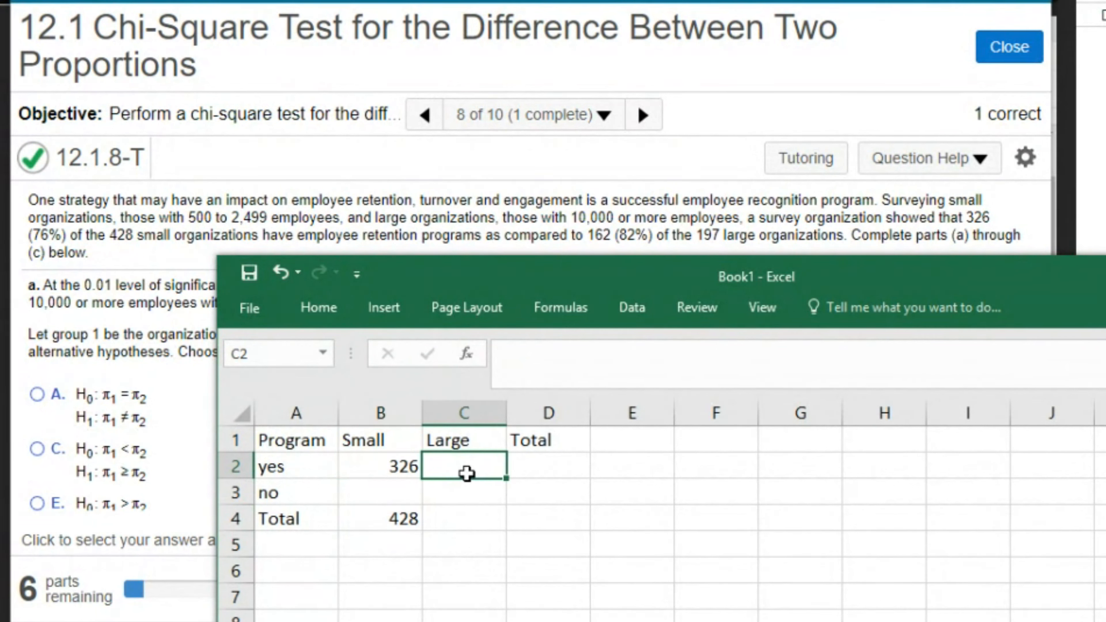
left_click(462, 521)
type("197")
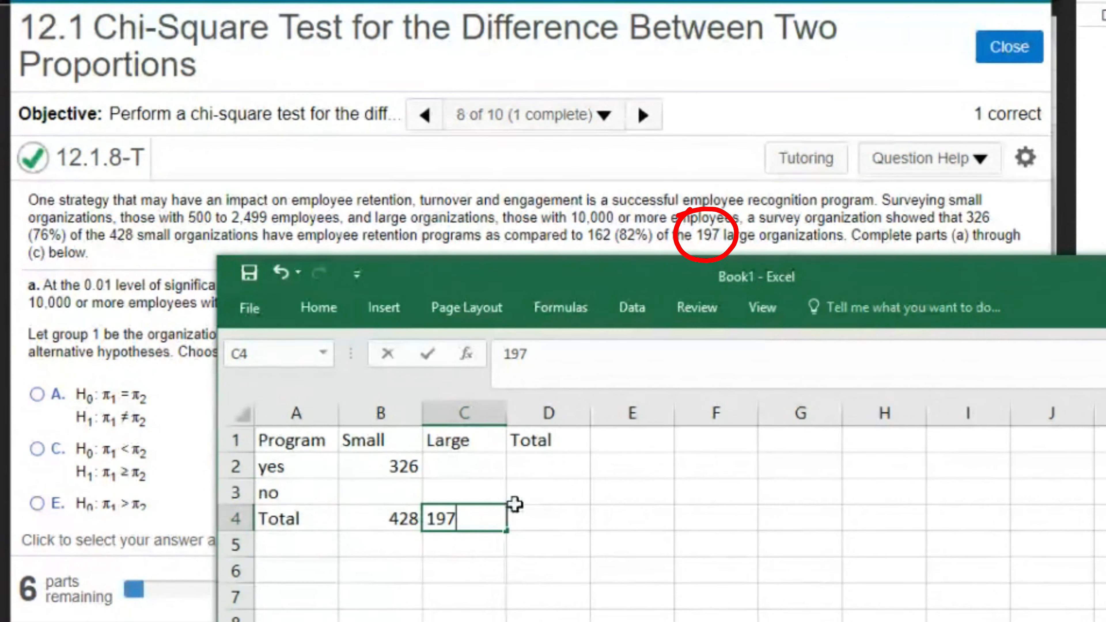
left_click(480, 474)
type("162")
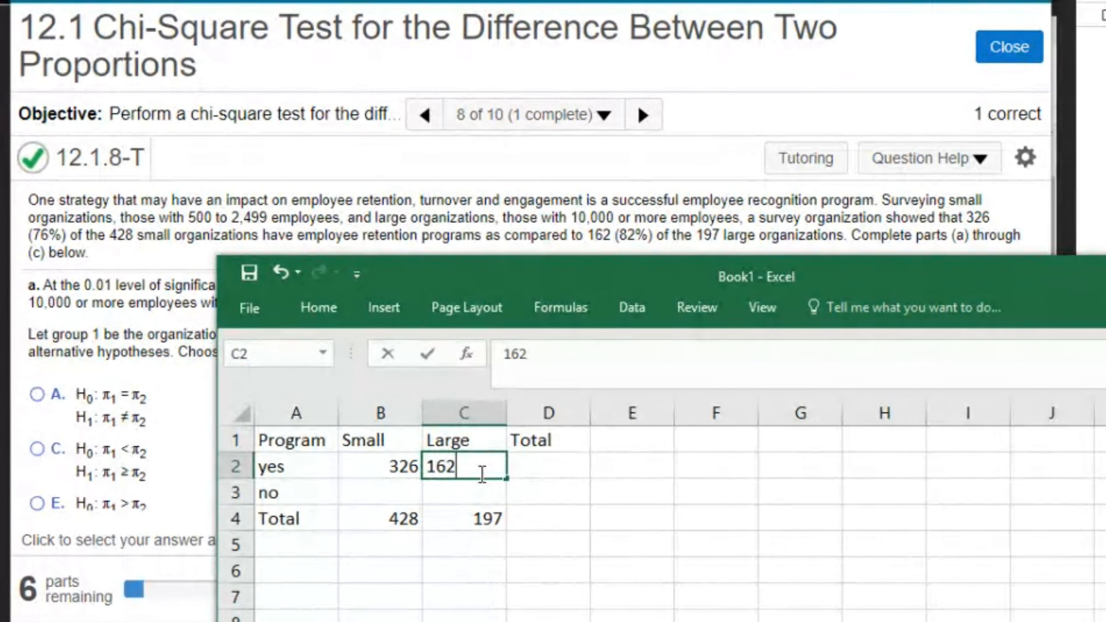
key("Return")
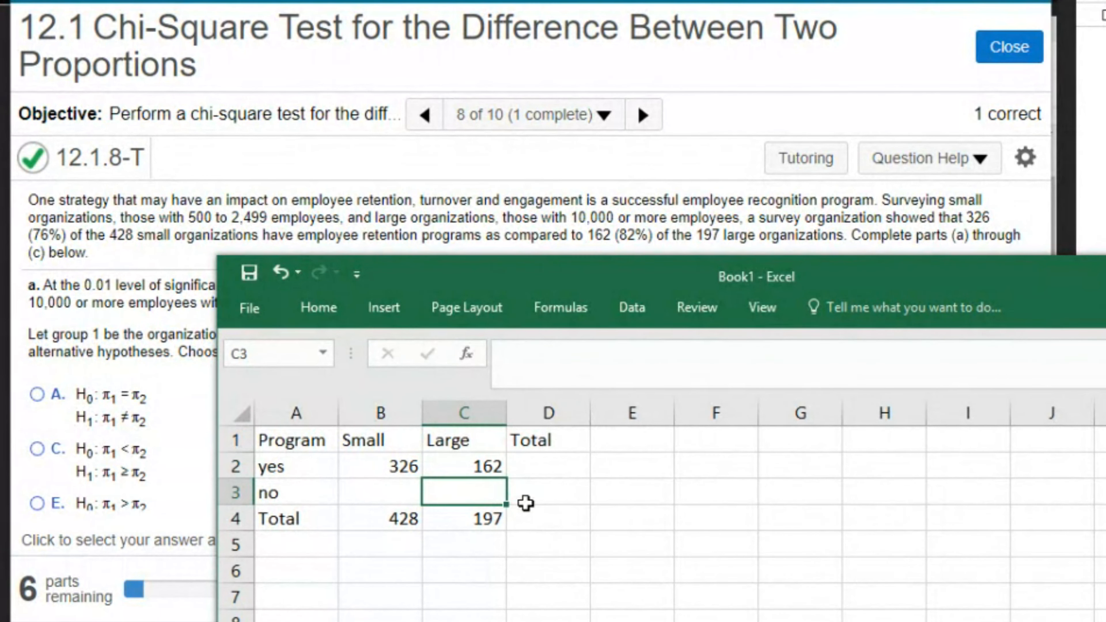
Step: Insert a new row above the headings and add the title Observed in C1, formatted bold and red
left_click_drag(583, 288, 1095, 5)
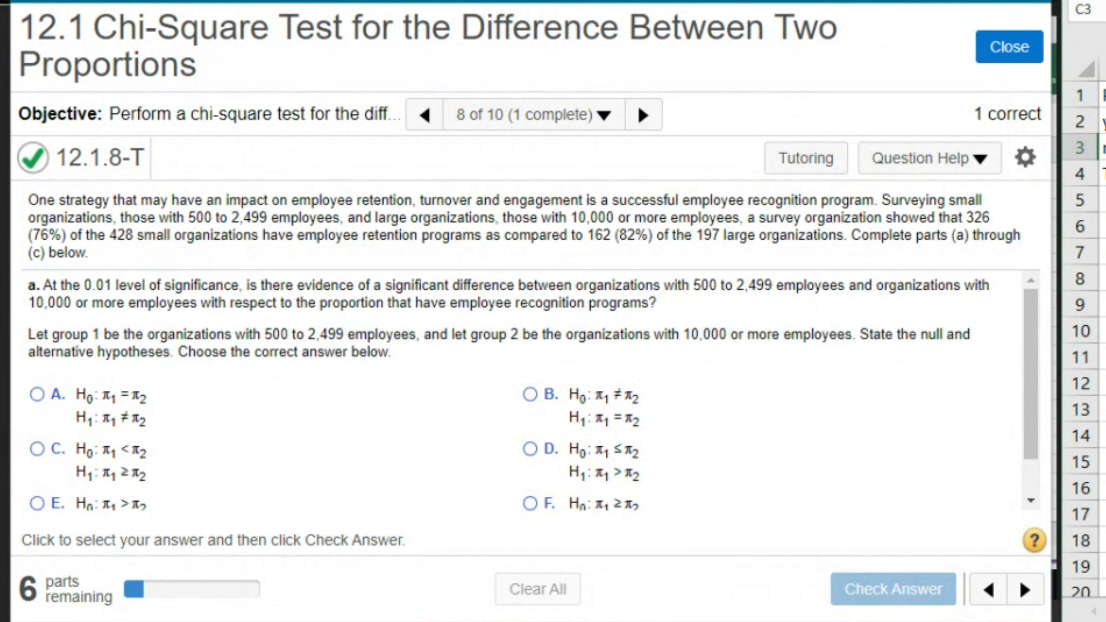
left_click_drag(1105, 1, 321, 1)
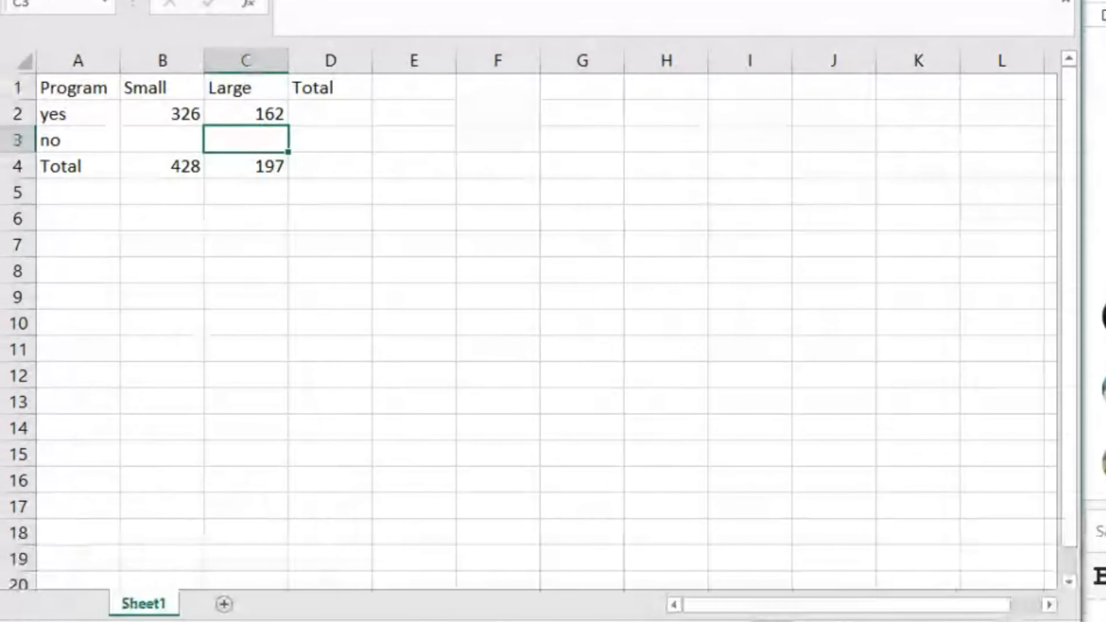
right_click(24, 89)
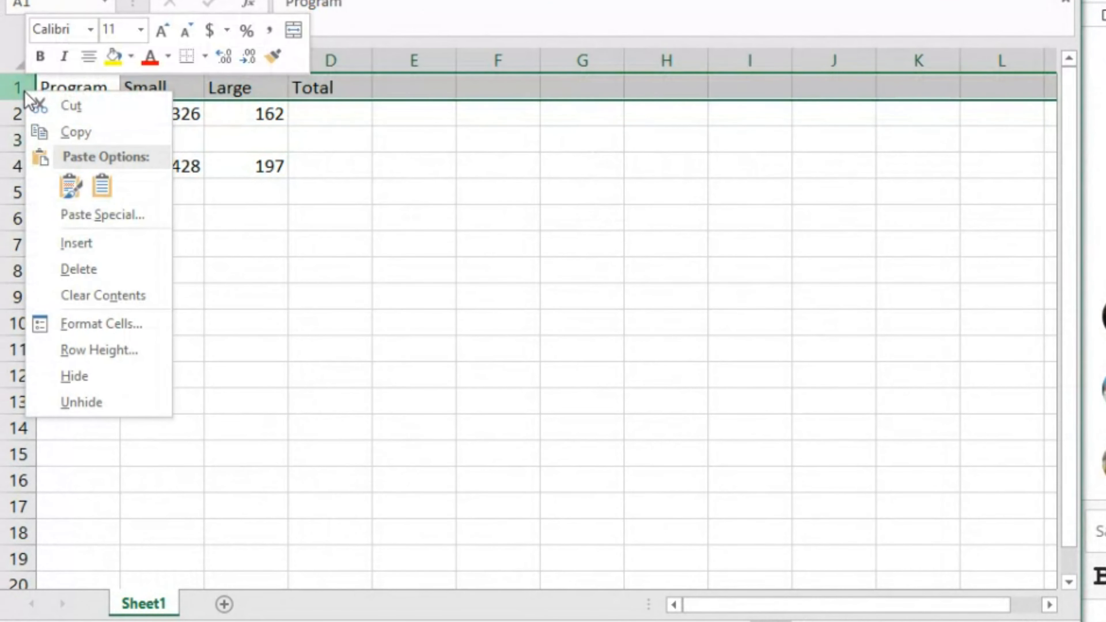
left_click(107, 241)
left_click(222, 89)
type("Observed")
left_click_drag(395, 5, 284, 3)
left_click(307, 0)
key("ctrl+b")
Step: Add the title Expected in G1 and format it bold and red
left_click(620, 92)
type("Expected")
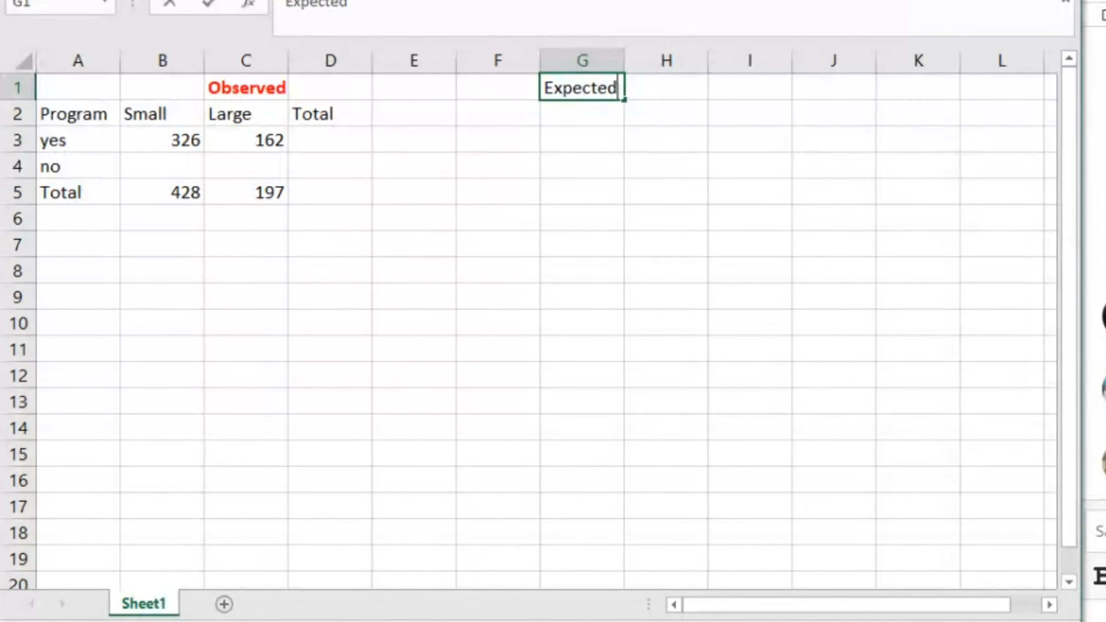
left_click_drag(392, 4, 274, 12)
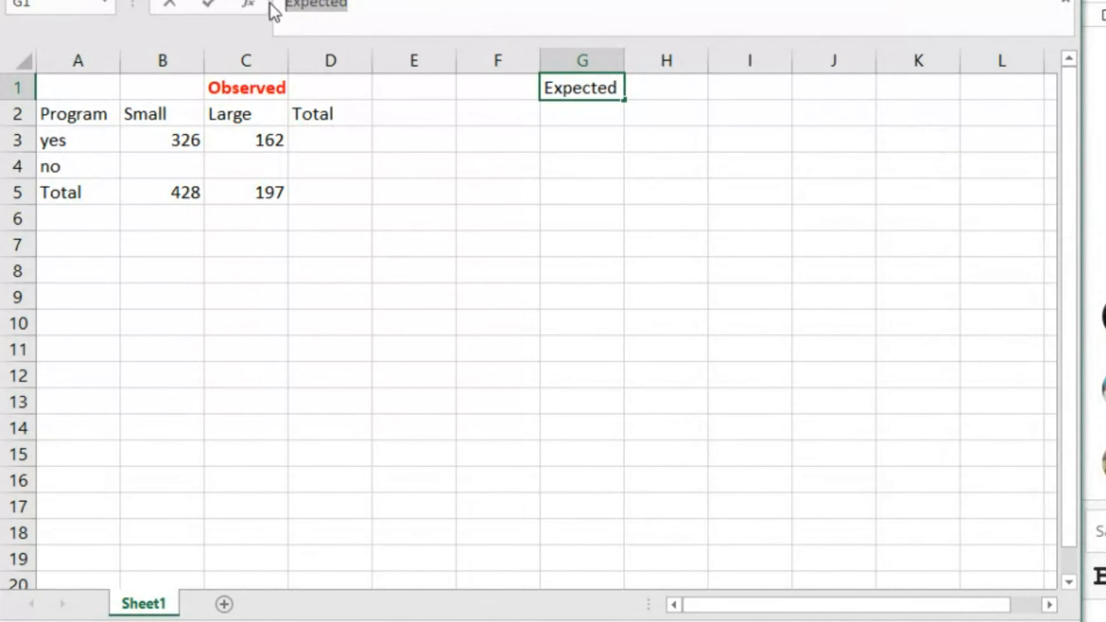
left_click(307, 0)
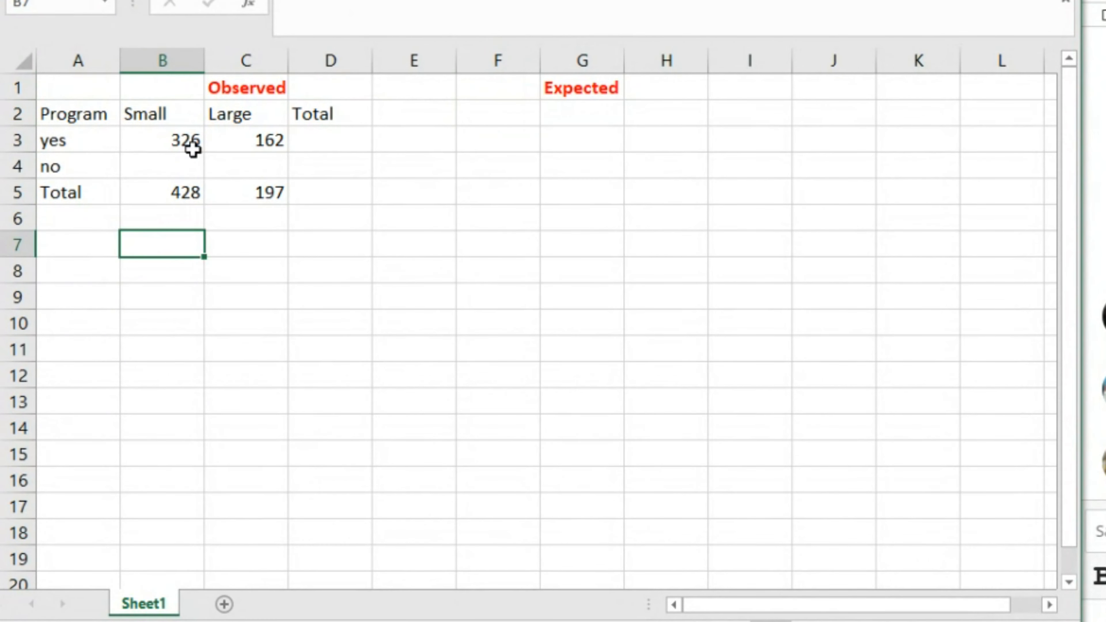
Step: Calculate the yes row's total in D3 with =SUM(B3:C3)
left_click(336, 144)
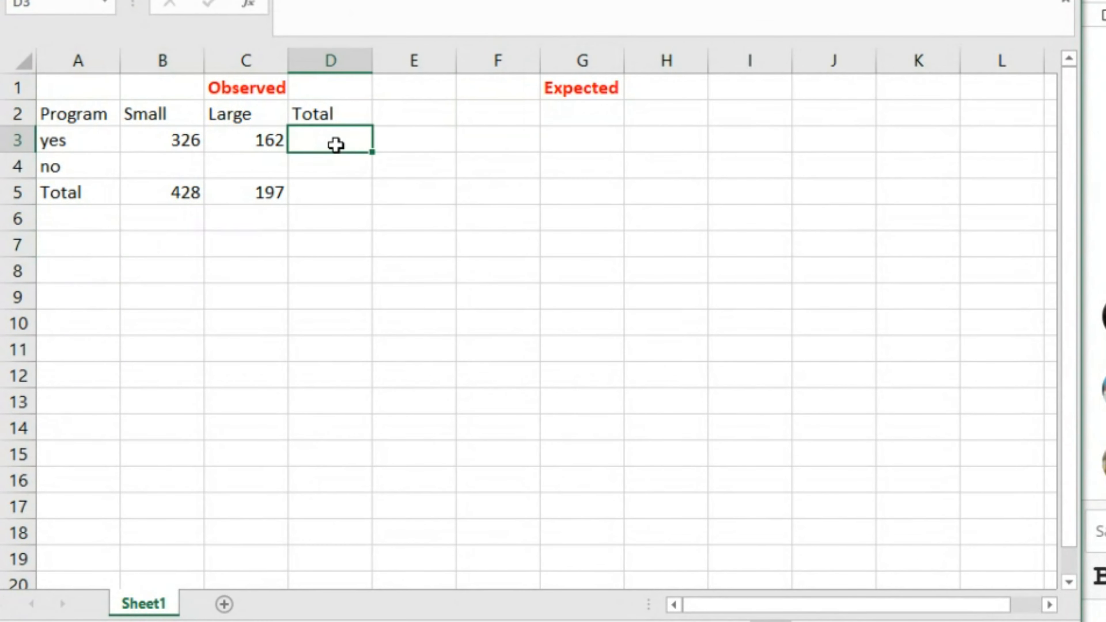
type("=")
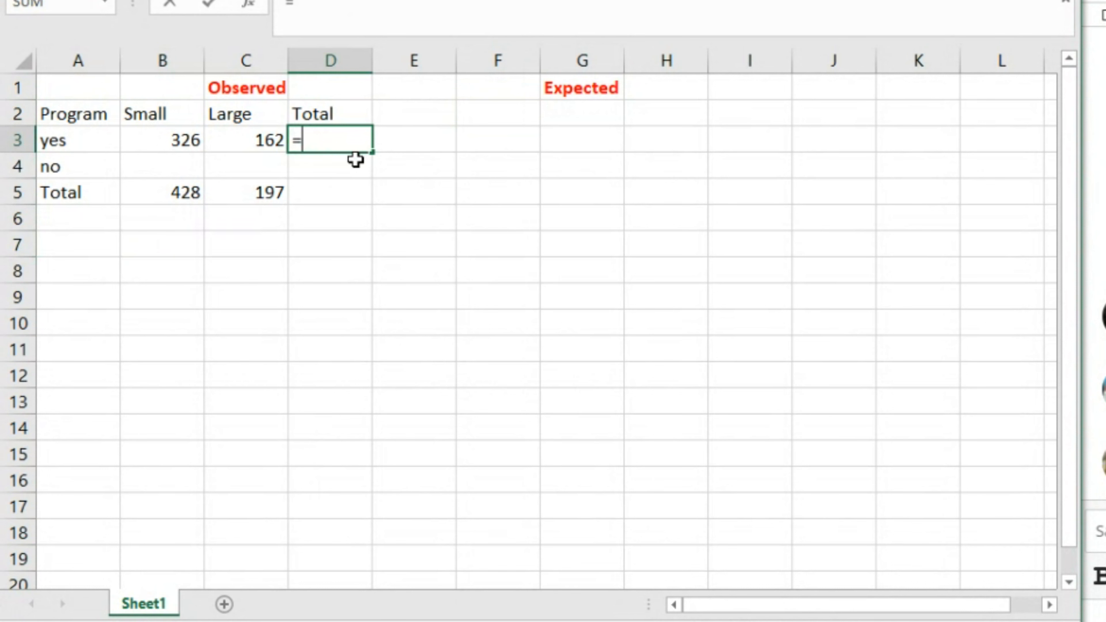
type("SUM(")
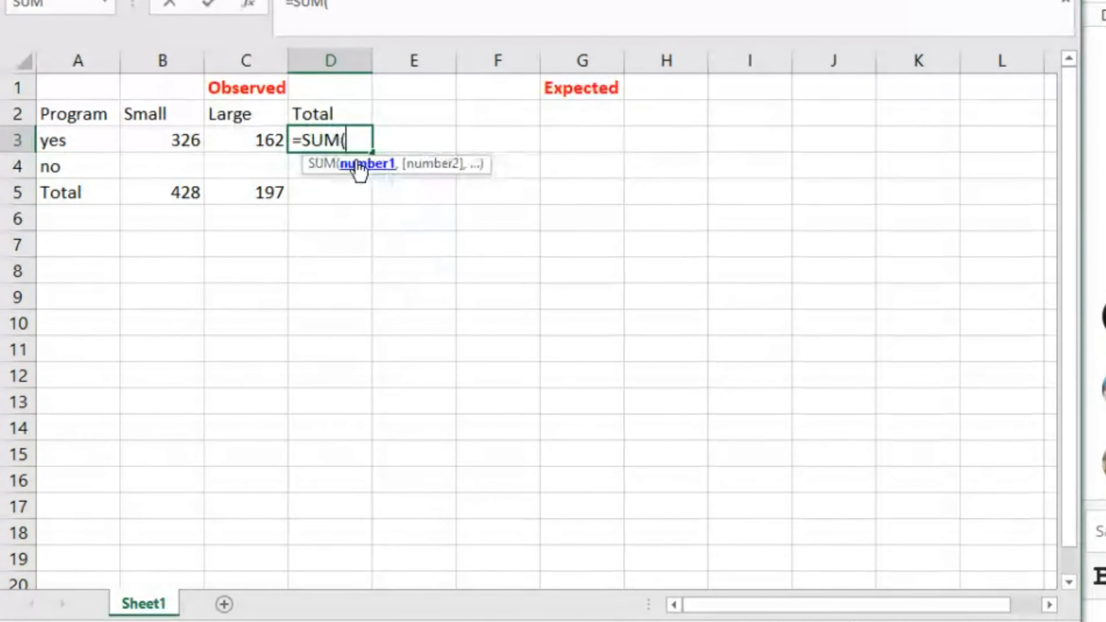
left_click_drag(150, 140, 242, 126)
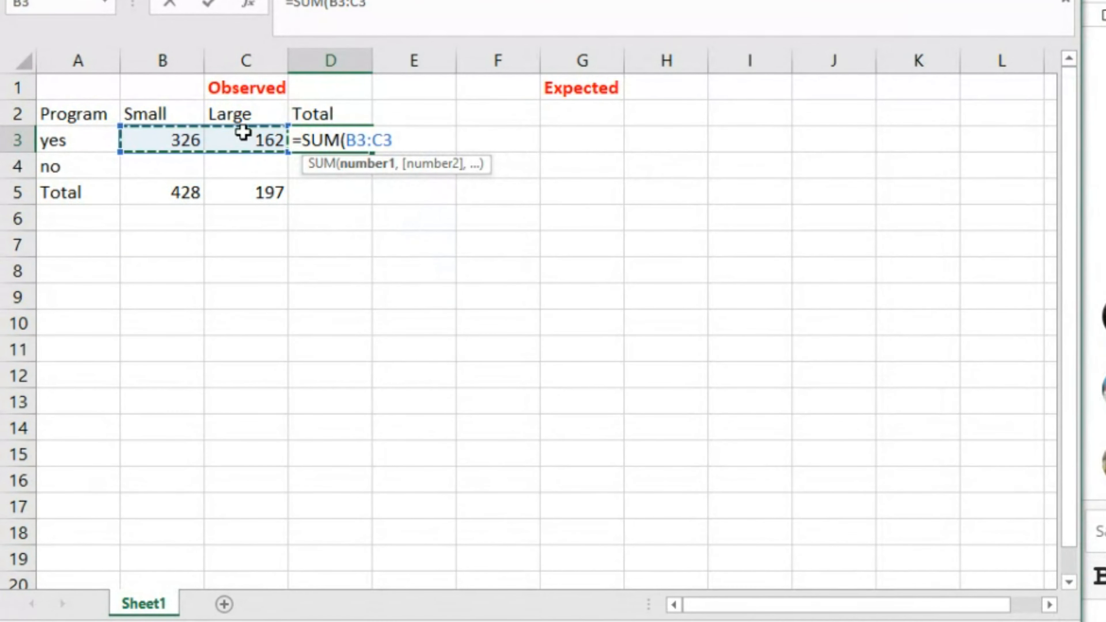
type(")")
key("Return")
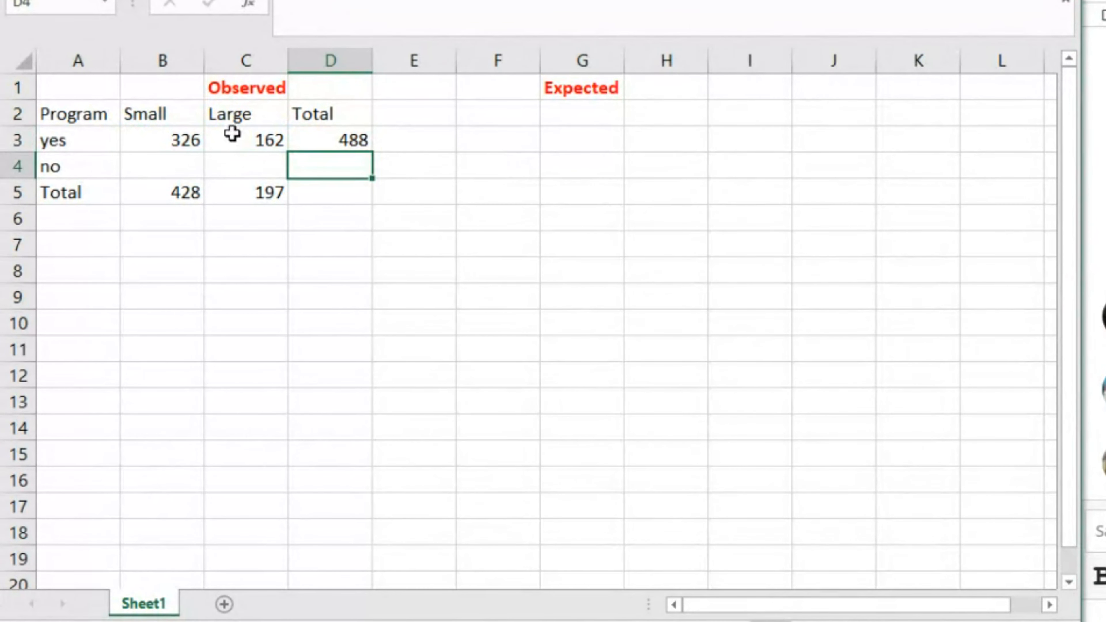
Step: Calculate the no count for Small in B4 with =B5-B3 and fill the formula across to C4
left_click(314, 195)
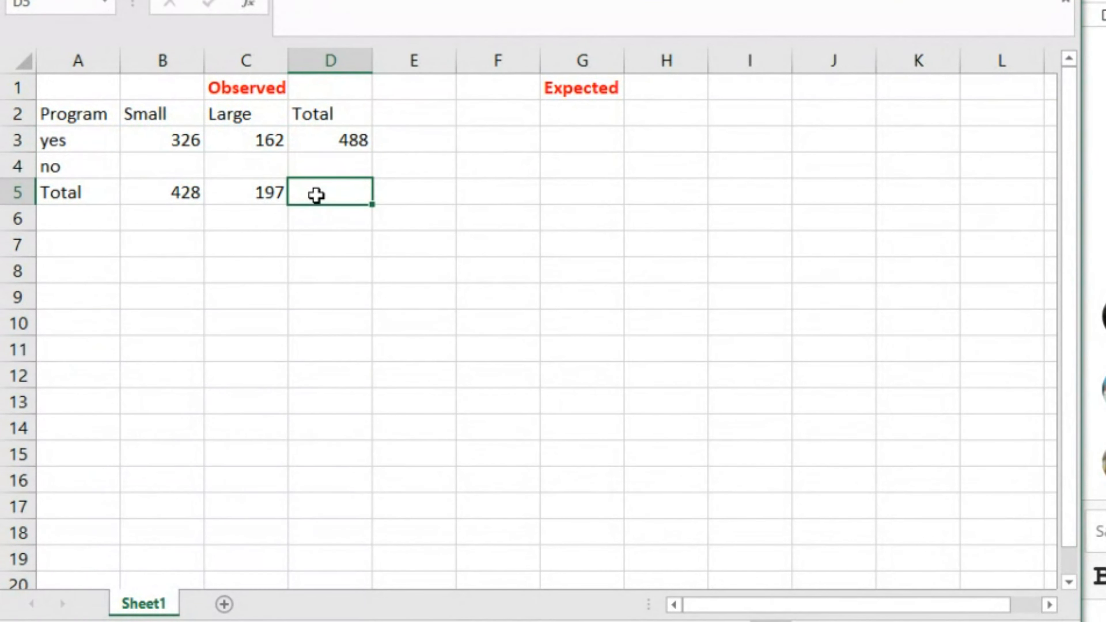
left_click(160, 168)
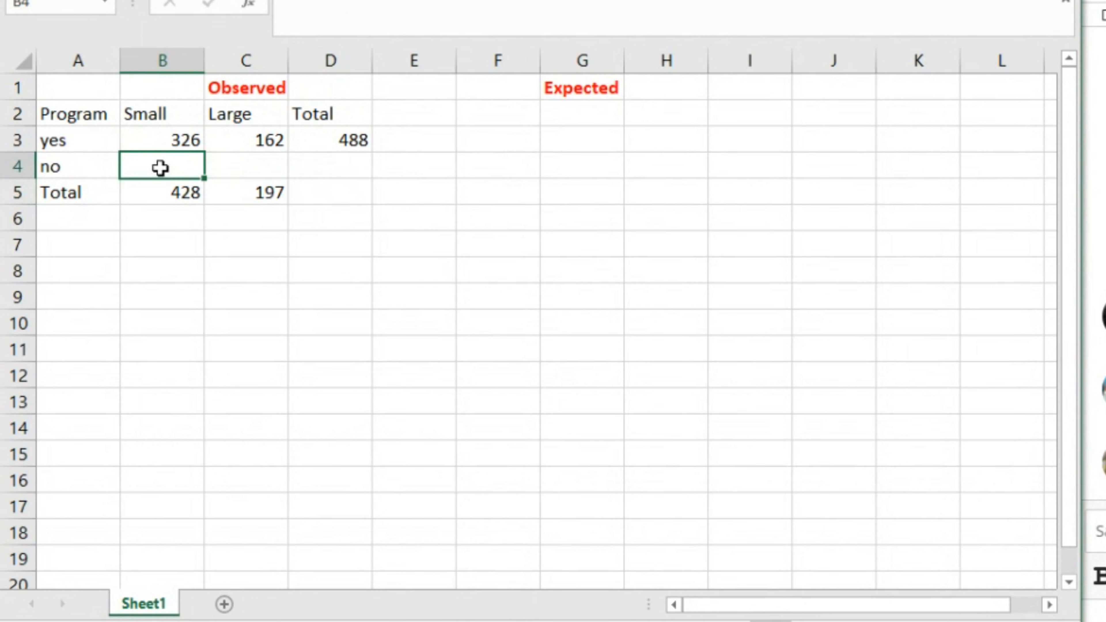
type("=")
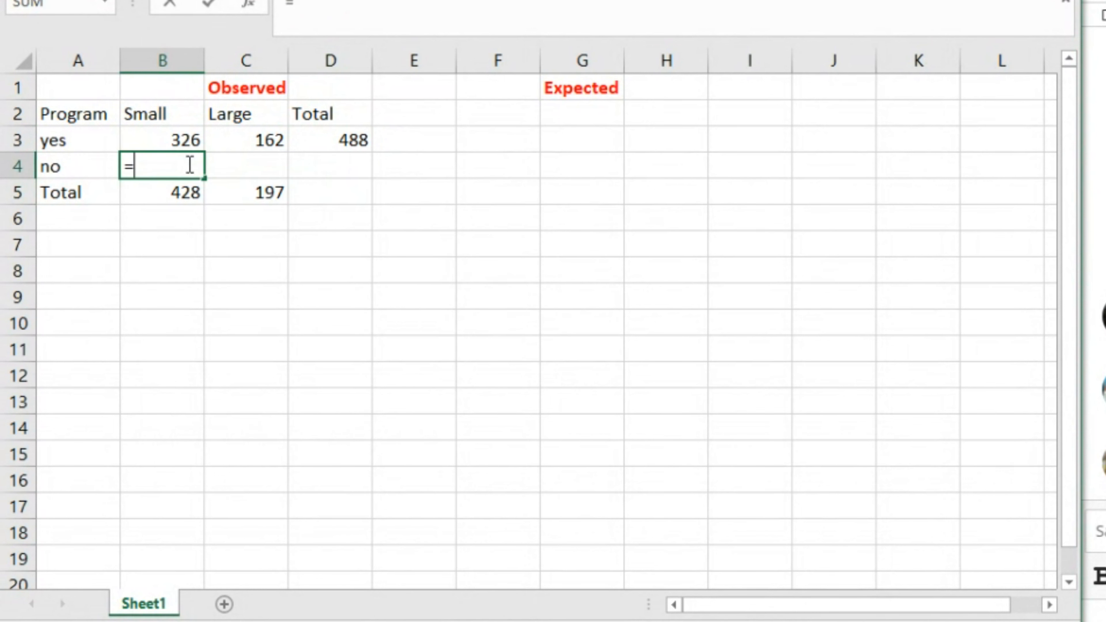
left_click(162, 192)
type("-")
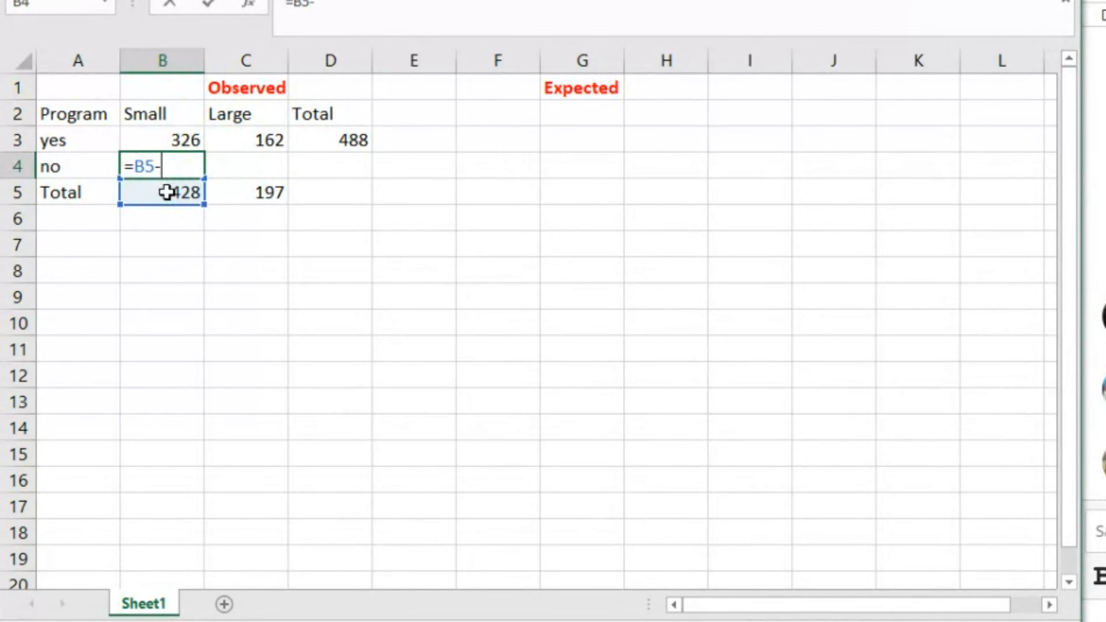
left_click(177, 147)
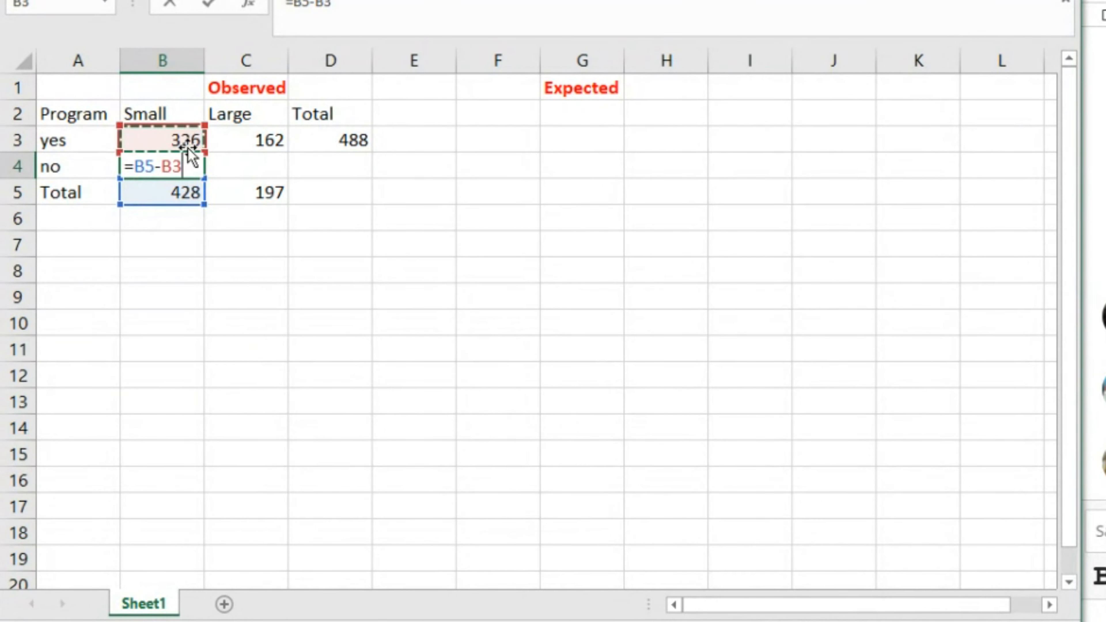
key("Return")
left_click(175, 166)
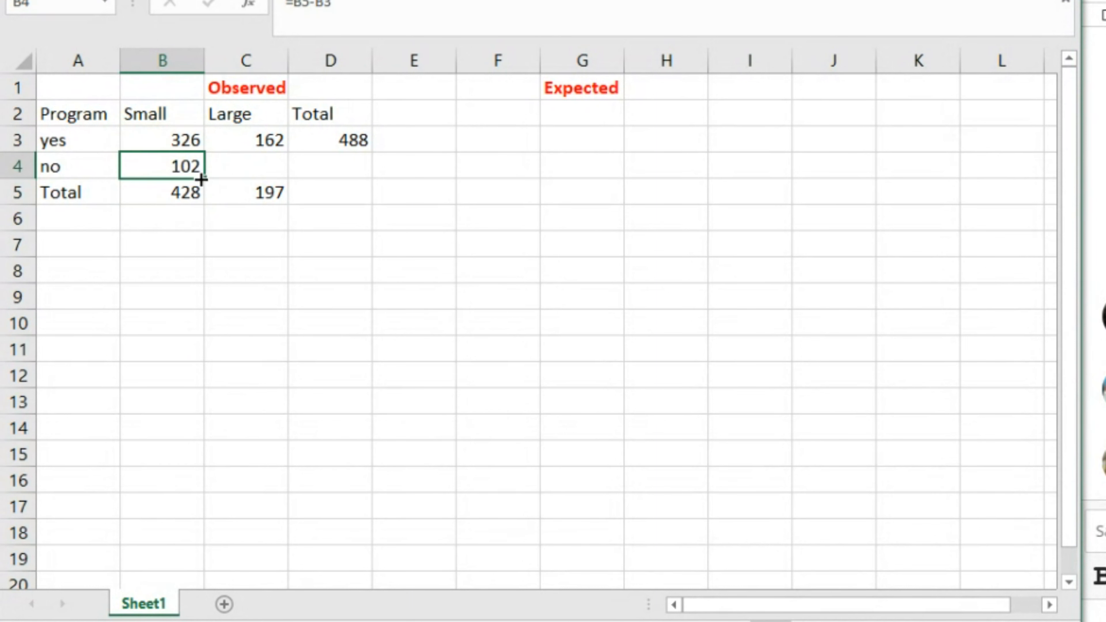
left_click_drag(201, 179, 261, 173)
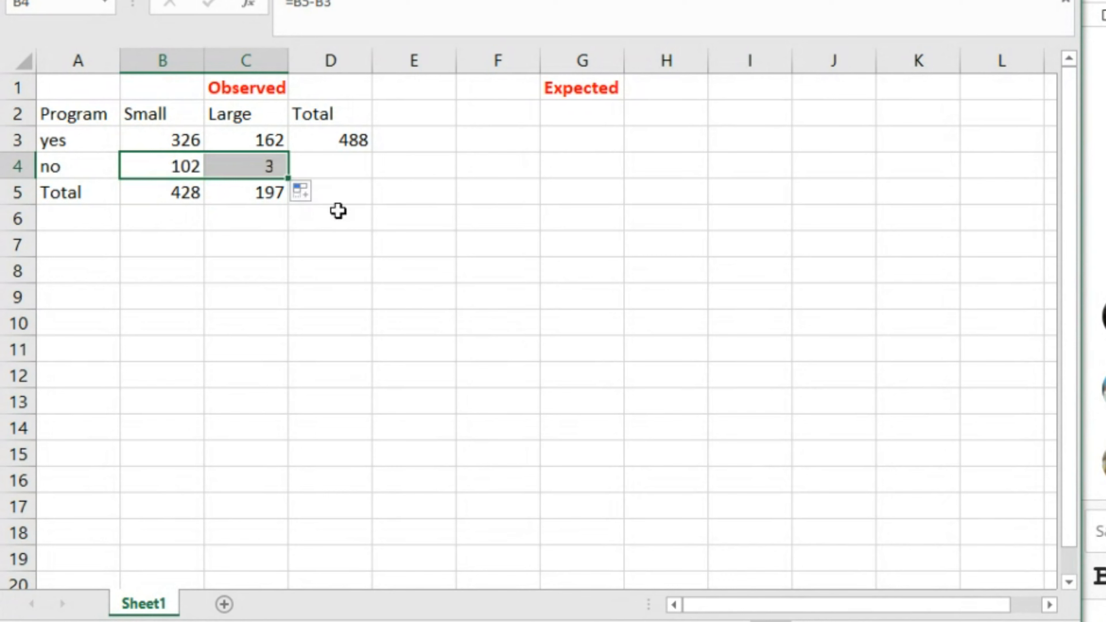
Step: Fill the row total formula in D3 down through D5 of the Observed table
left_click(317, 174)
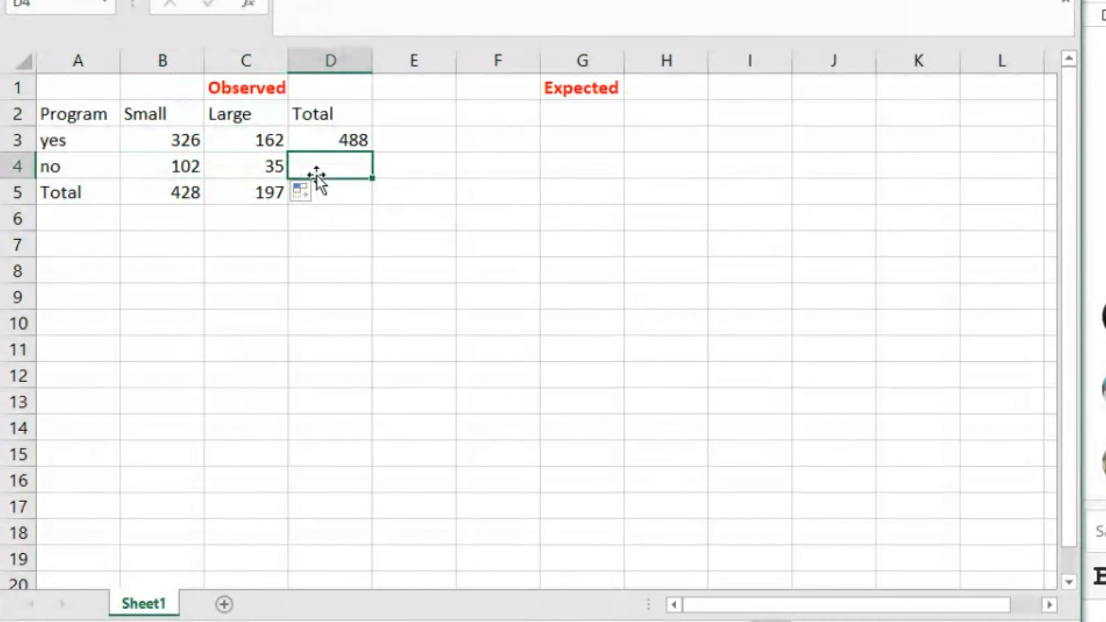
left_click(362, 145)
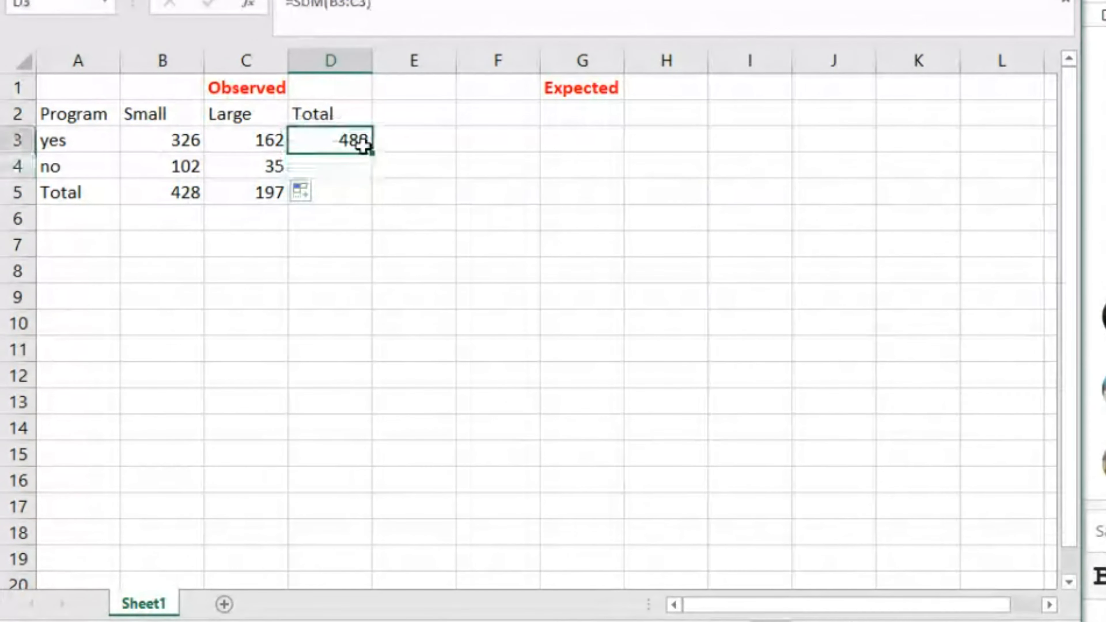
left_click_drag(372, 174, 370, 205)
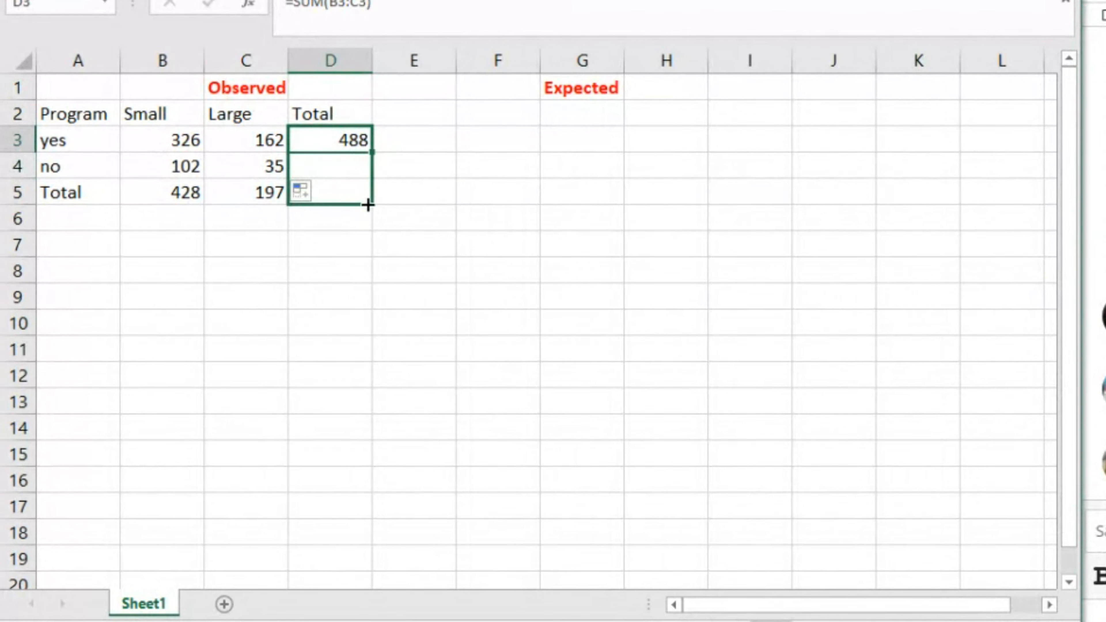
left_click(284, 307)
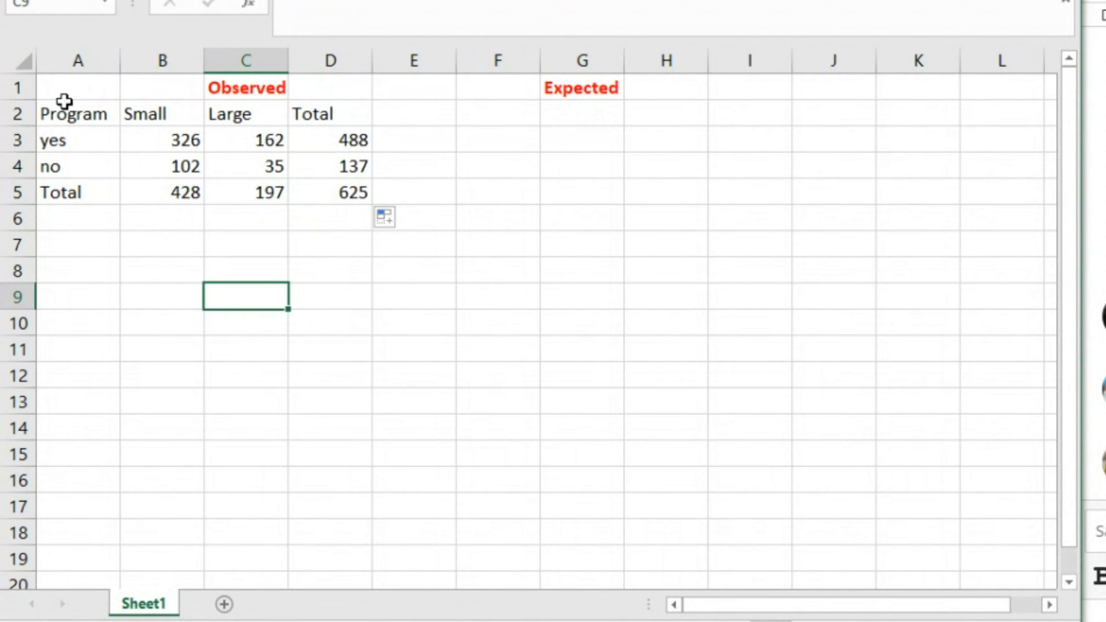
Step: Copy the row labels in A2:A5 to F2:F5 for the Expected table
left_click_drag(61, 112, 67, 183)
right_click(68, 187)
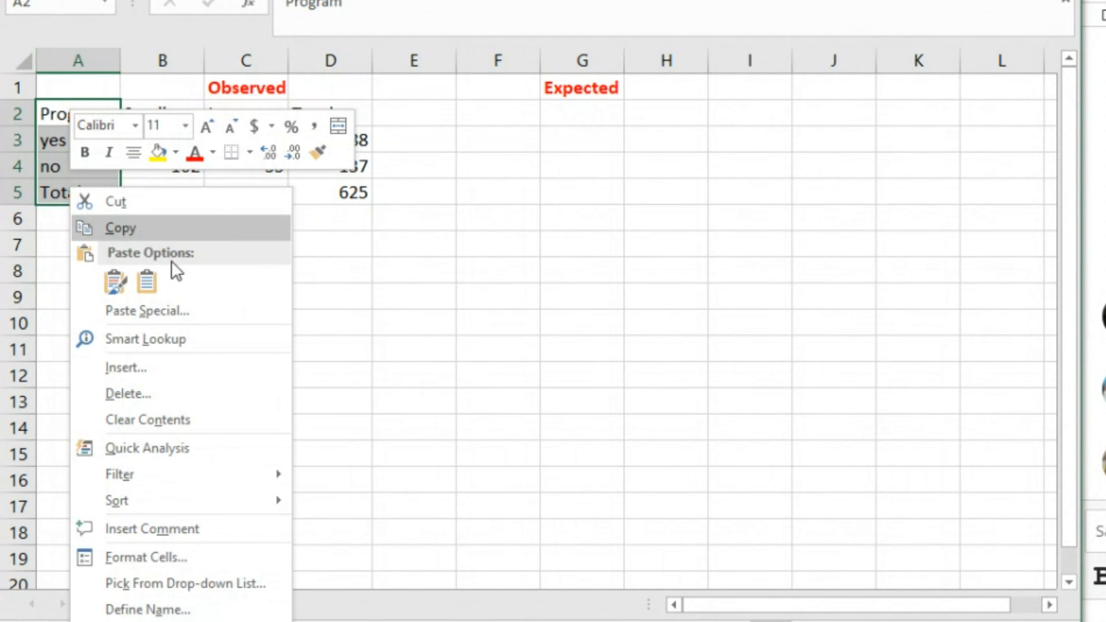
left_click(139, 227)
left_click(497, 114)
right_click(497, 114)
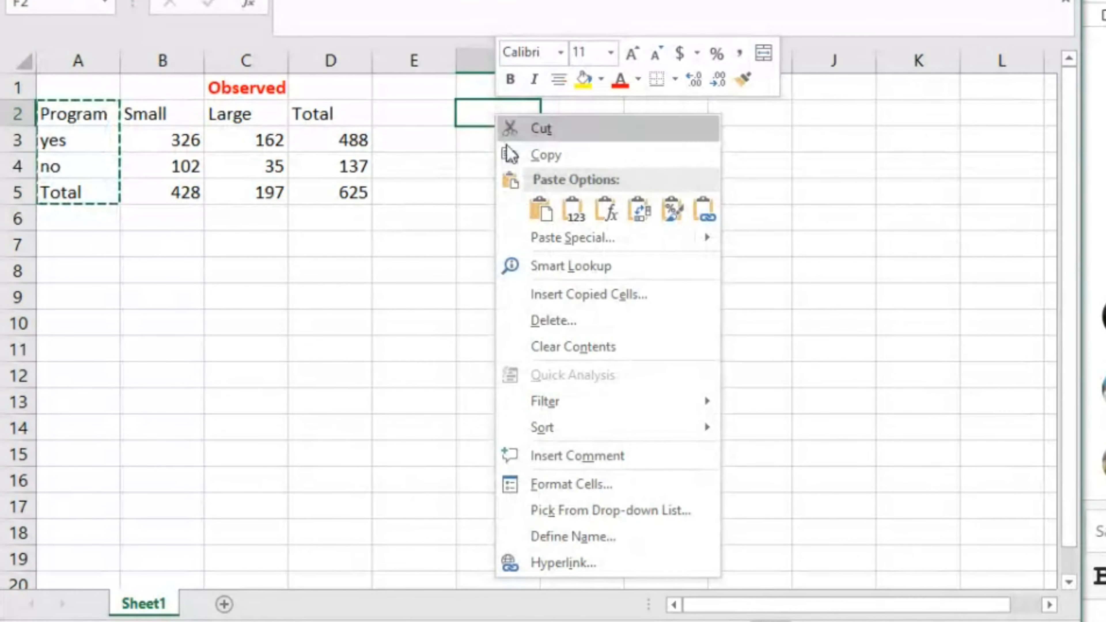
left_click(542, 215)
Step: Copy the Small, Large and Total headings in B2:D2 to G2:I2 for the Expected table
left_click_drag(152, 113, 296, 113)
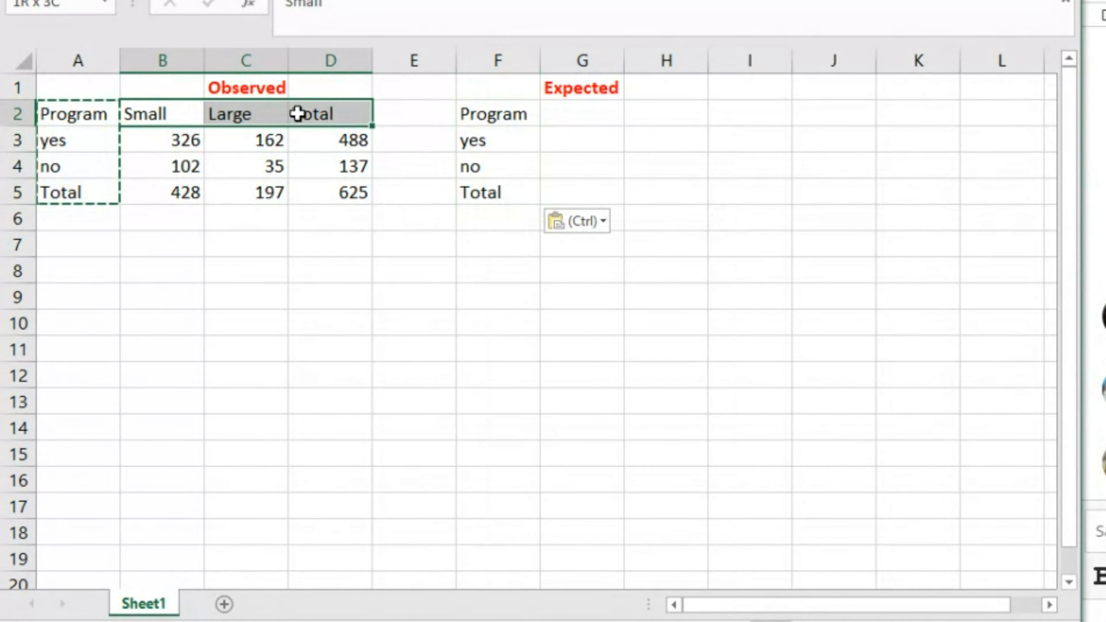
right_click(294, 116)
left_click(344, 153)
left_click(548, 112)
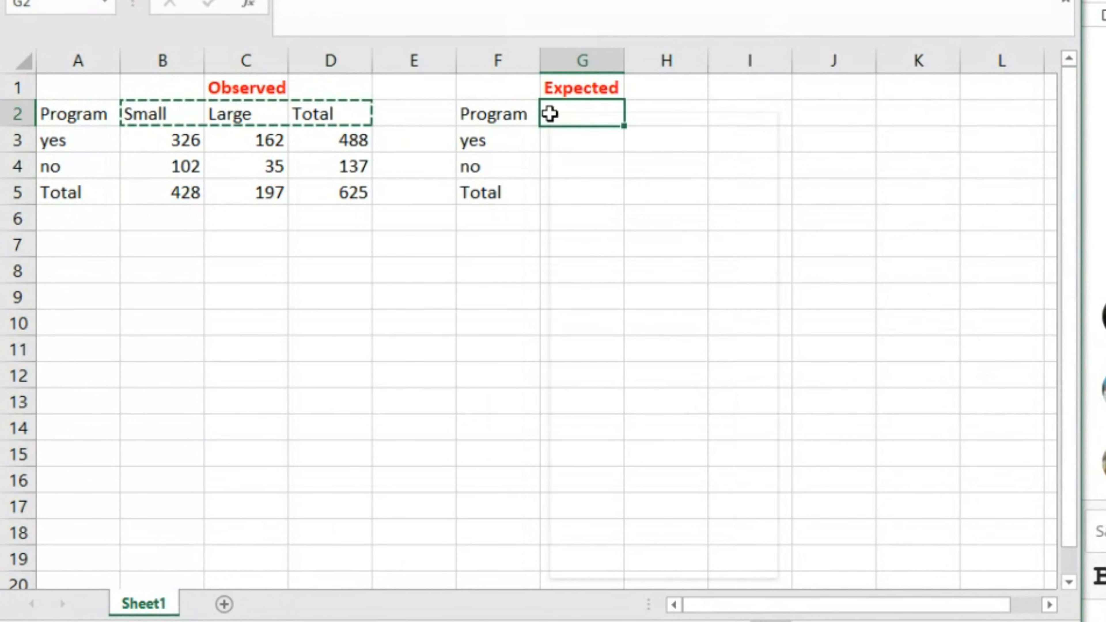
right_click(550, 112)
left_click(595, 210)
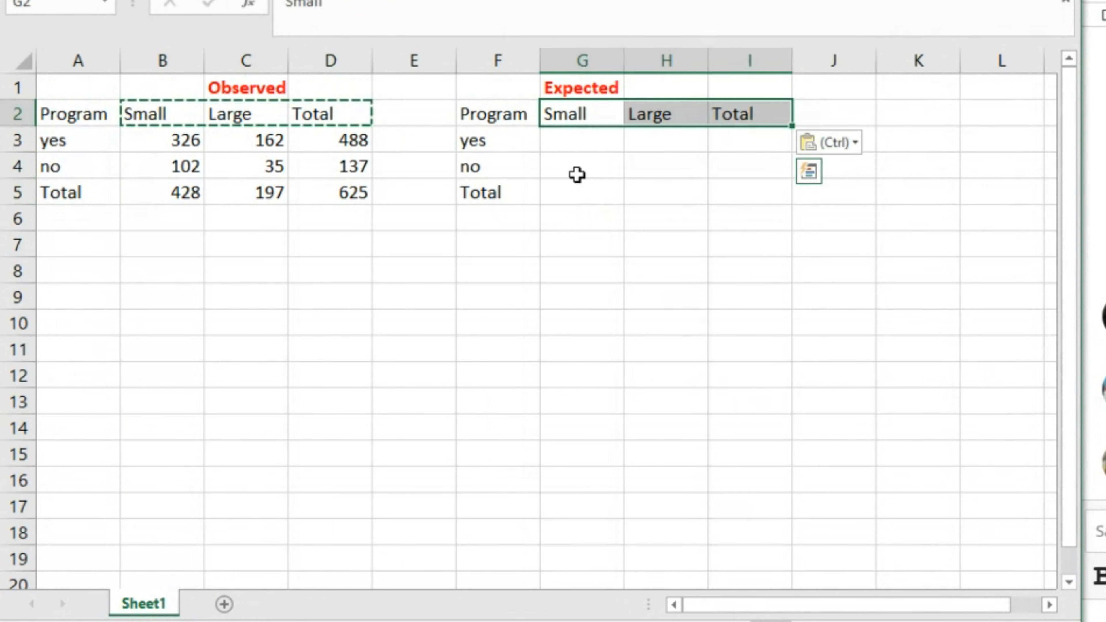
Step: In Paint, handwrite the expected frequency formula e11 = row total 1 * column total 1 over Grand total
left_click(577, 144)
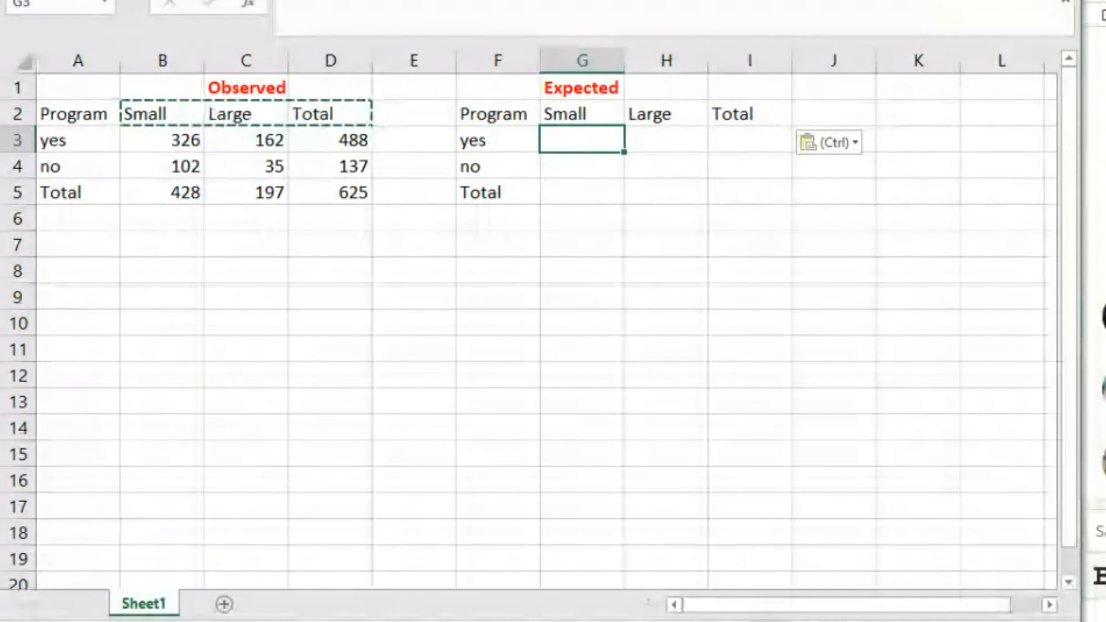
key("alt+Tab")
mouse_move(128, 138)
left_mouse_down()
mouse_move(122, 147)
mouse_move(153, 144)
mouse_move(163, 166)
left_mouse_up()
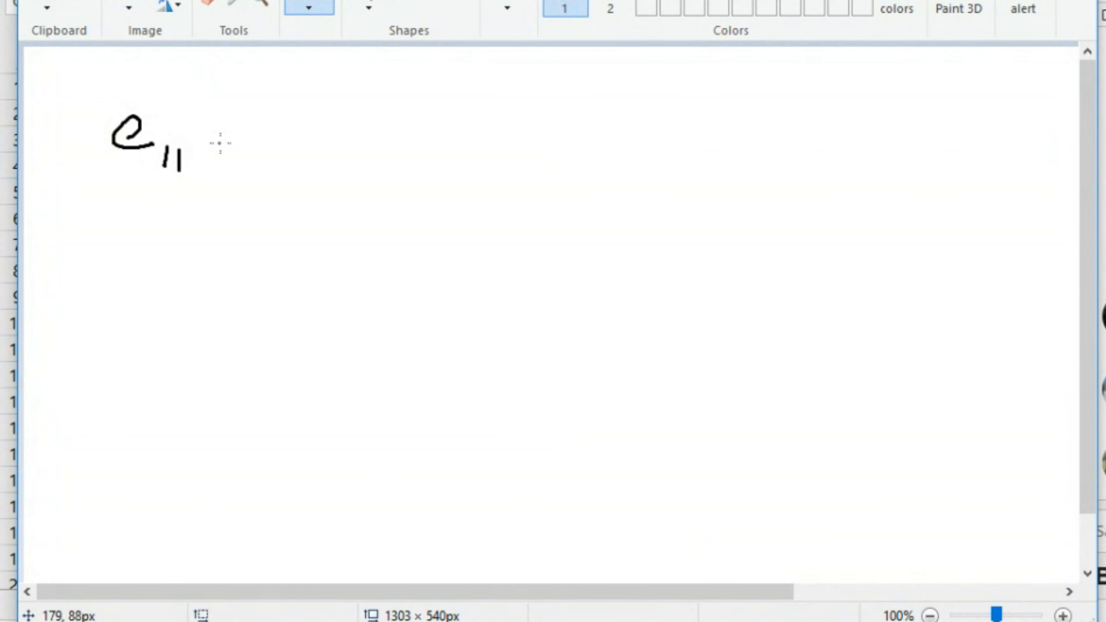
left_click_drag(218, 135, 242, 135)
left_click_drag(304, 87, 333, 90)
left_click_drag(343, 90, 372, 85)
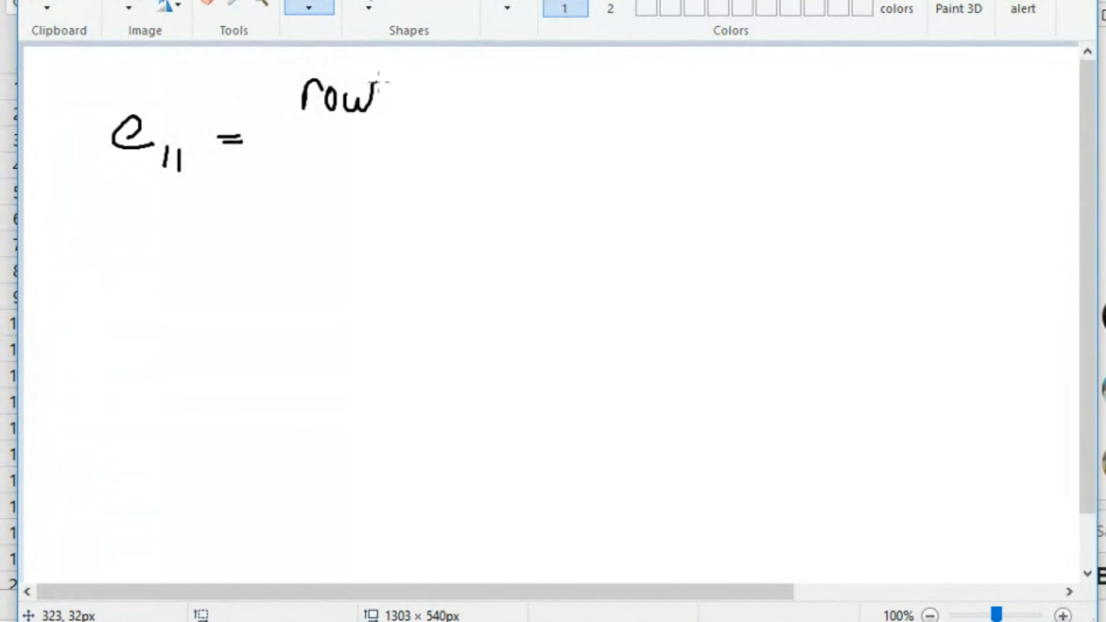
left_click_drag(455, 101, 494, 123)
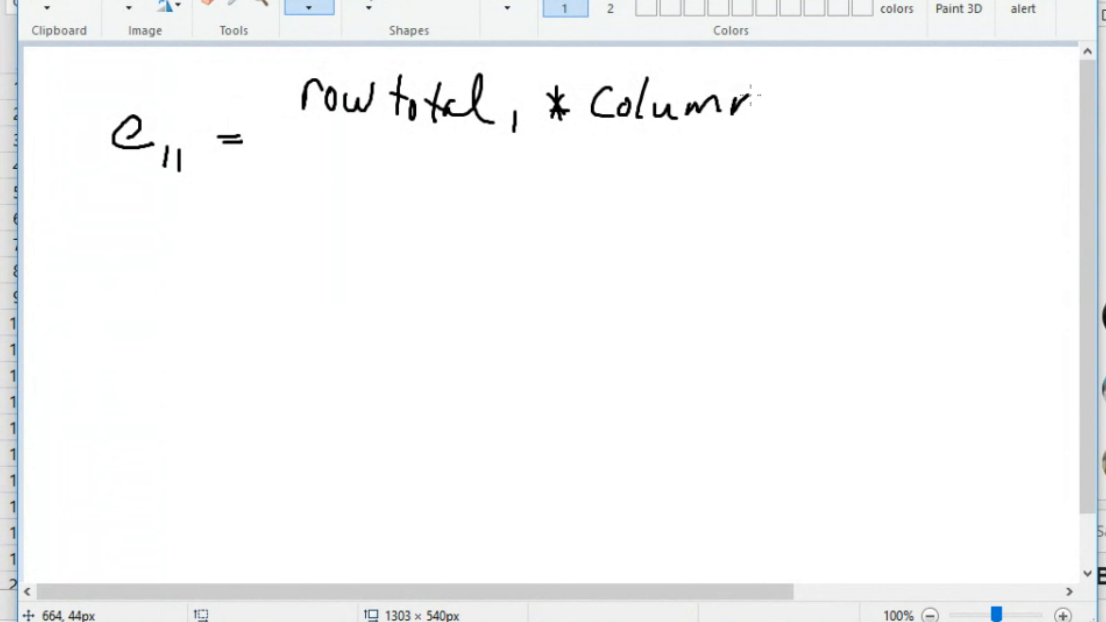
left_click_drag(315, 147, 786, 149)
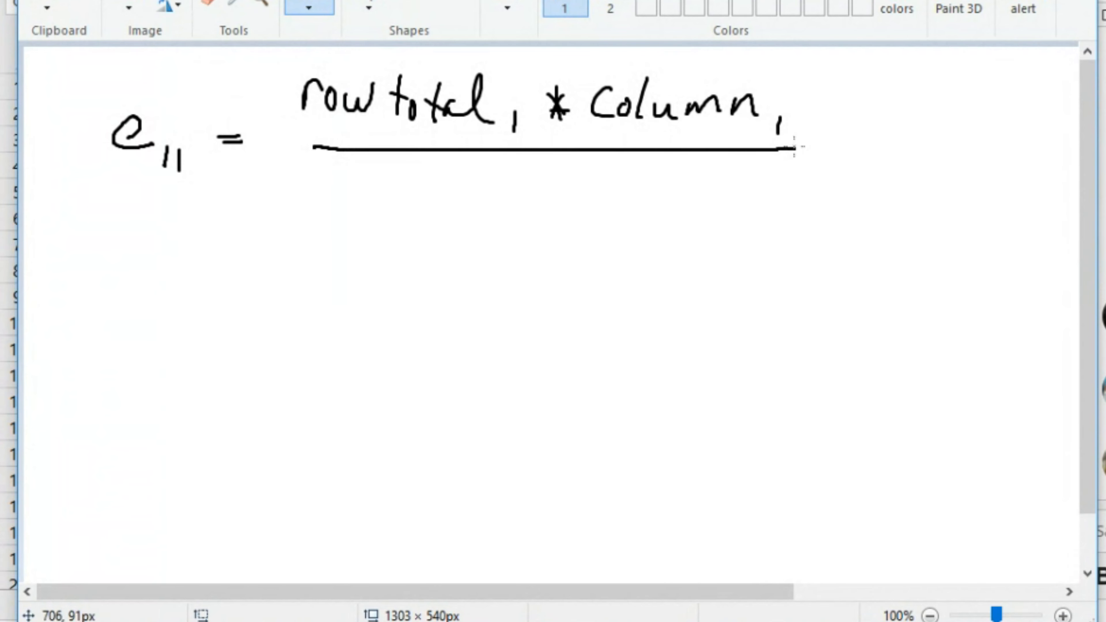
left_click_drag(842, 110, 899, 120)
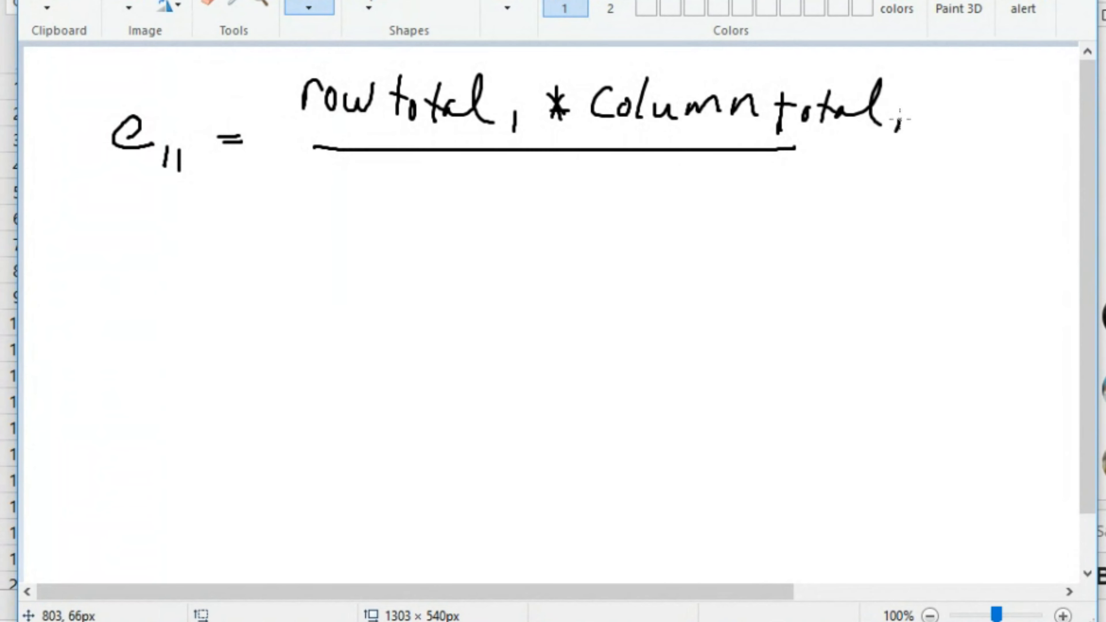
left_click_drag(473, 167, 480, 198)
left_click_drag(547, 196, 569, 204)
left_click_drag(589, 191, 592, 168)
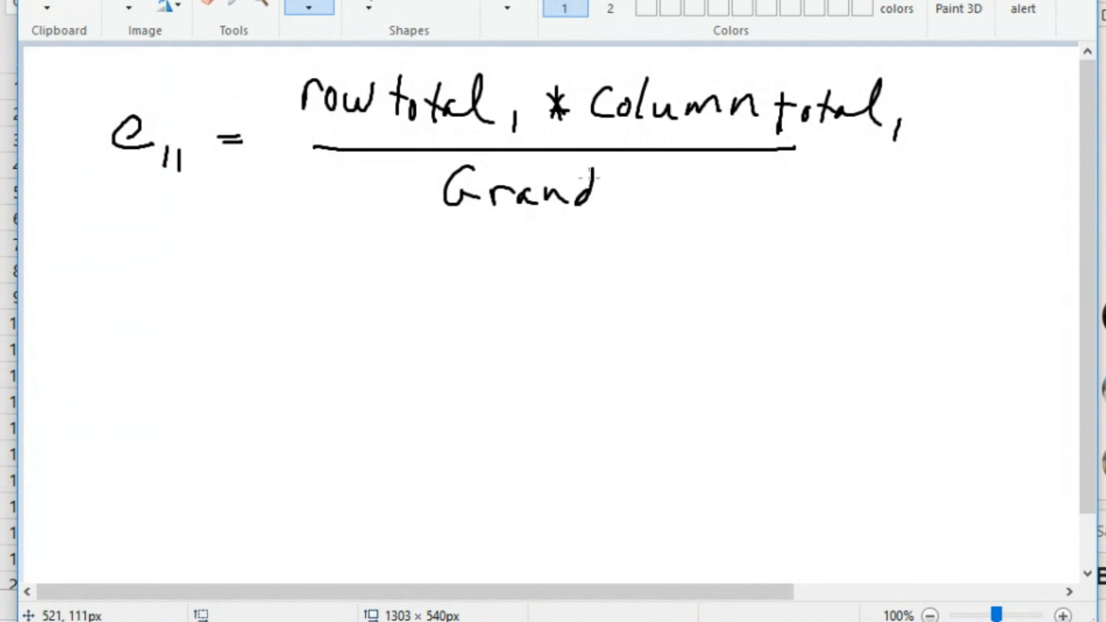
left_click_drag(723, 167, 719, 198)
left_click_drag(714, 177, 728, 176)
mouse_move(756, 183)
left_mouse_down()
mouse_move(762, 201)
mouse_move(794, 211)
left_mouse_up()
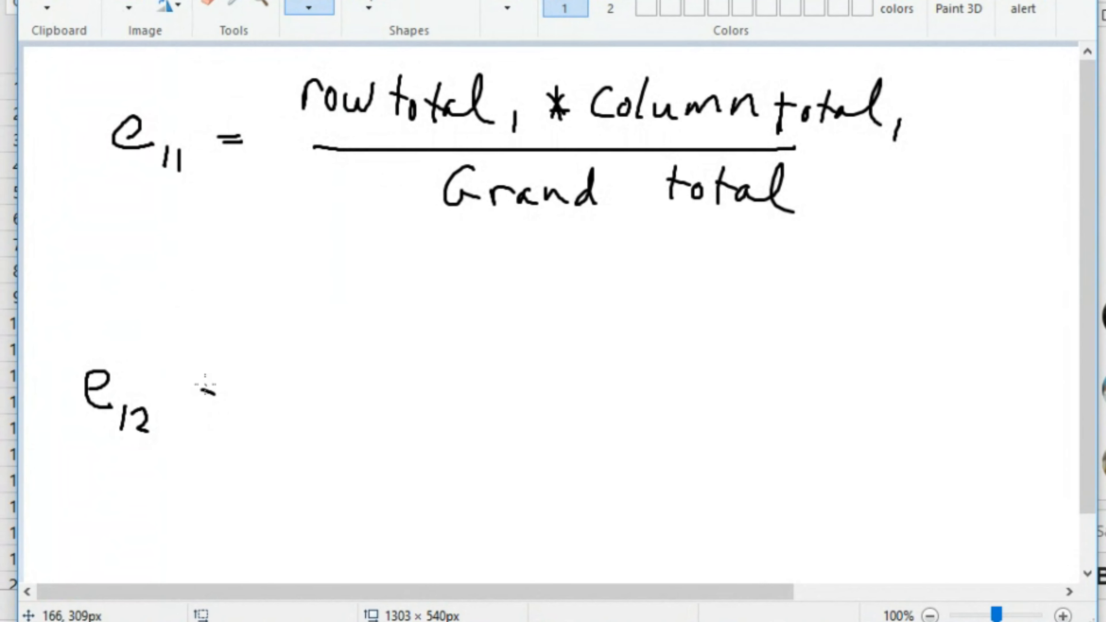
Step: Handwrite the formula e12 = Row total 1 * Column total 2 over Grand total below the first one
left_click_drag(286, 351, 313, 375)
left_click_drag(331, 358, 333, 360)
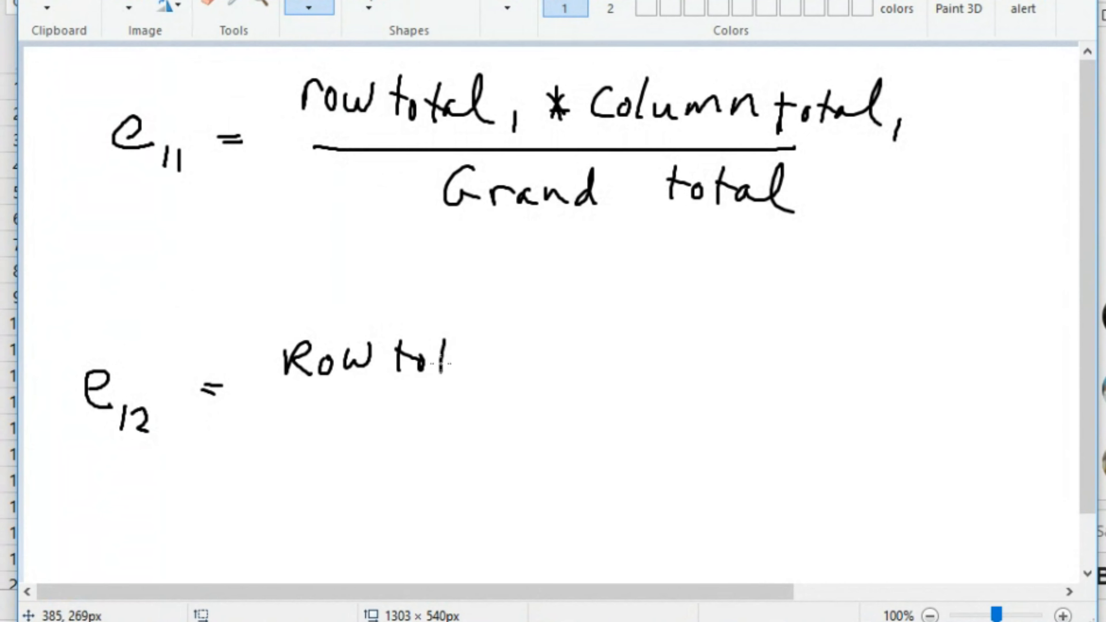
left_click_drag(442, 355, 506, 373)
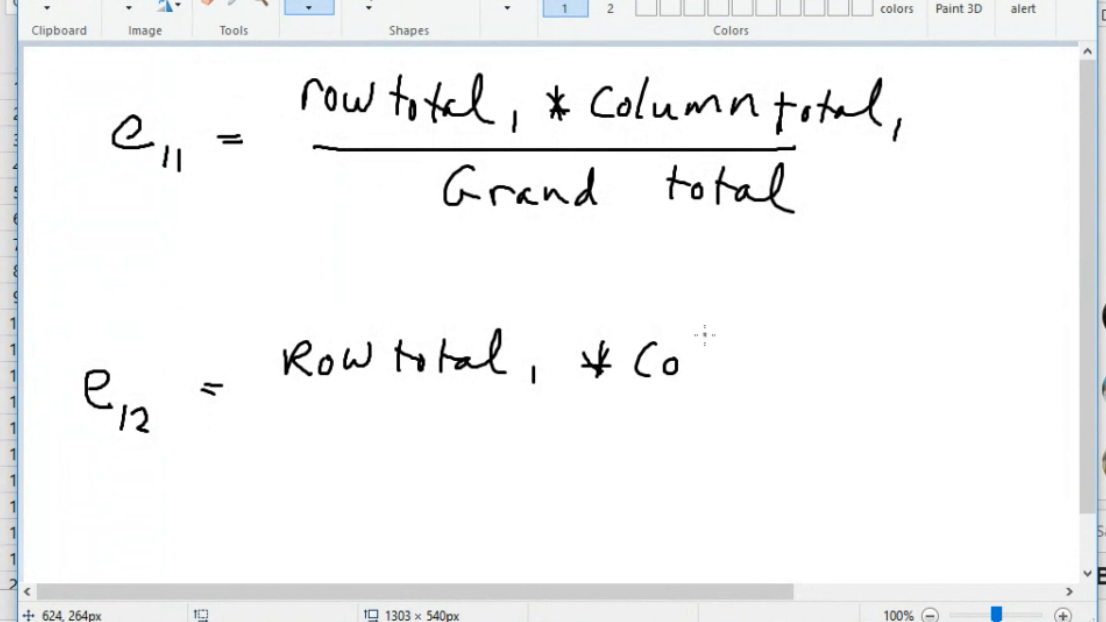
left_click_drag(704, 335, 690, 375)
left_click_drag(713, 355, 731, 373)
left_click_drag(743, 356, 759, 354)
left_click_drag(871, 349, 872, 368)
mouse_move(900, 333)
left_mouse_down()
mouse_move(914, 361)
mouse_move(958, 373)
left_mouse_up()
left_click_drag(952, 371, 986, 398)
left_click_drag(330, 414, 924, 403)
mouse_move(551, 448)
left_mouse_down()
mouse_move(620, 478)
mouse_move(701, 479)
mouse_move(757, 445)
mouse_move(748, 481)
left_mouse_up()
left_click_drag(740, 463, 760, 462)
left_click_drag(780, 465, 812, 496)
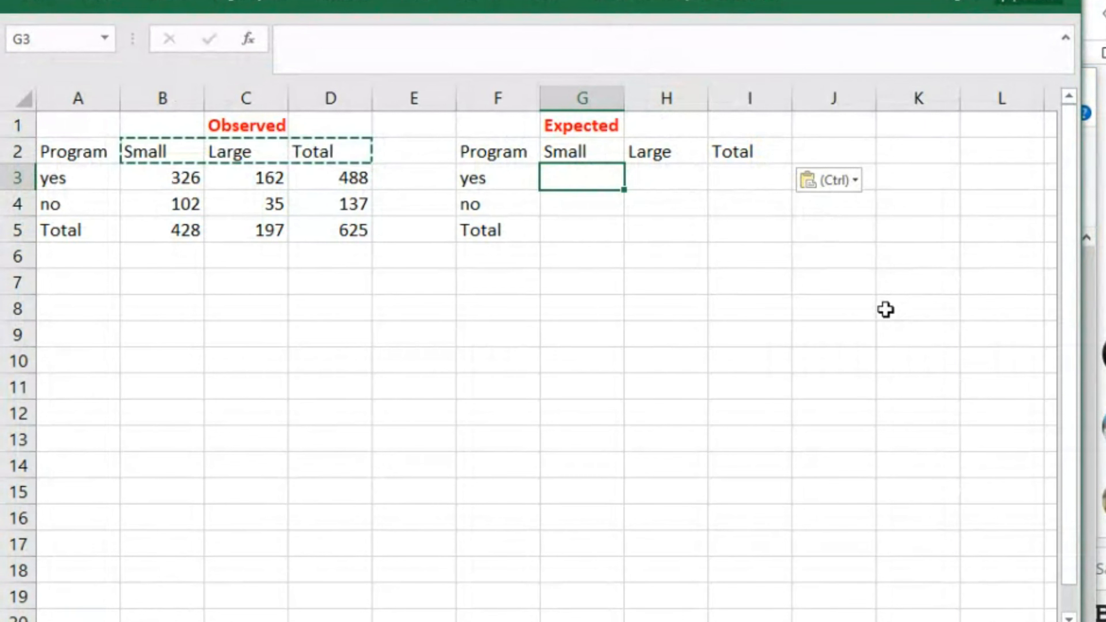
Step: Back in Excel, calculate the expected yes count for Small in G3 with =($D$3*B5)/$D$5 and fill the formula across to H3
type("=")
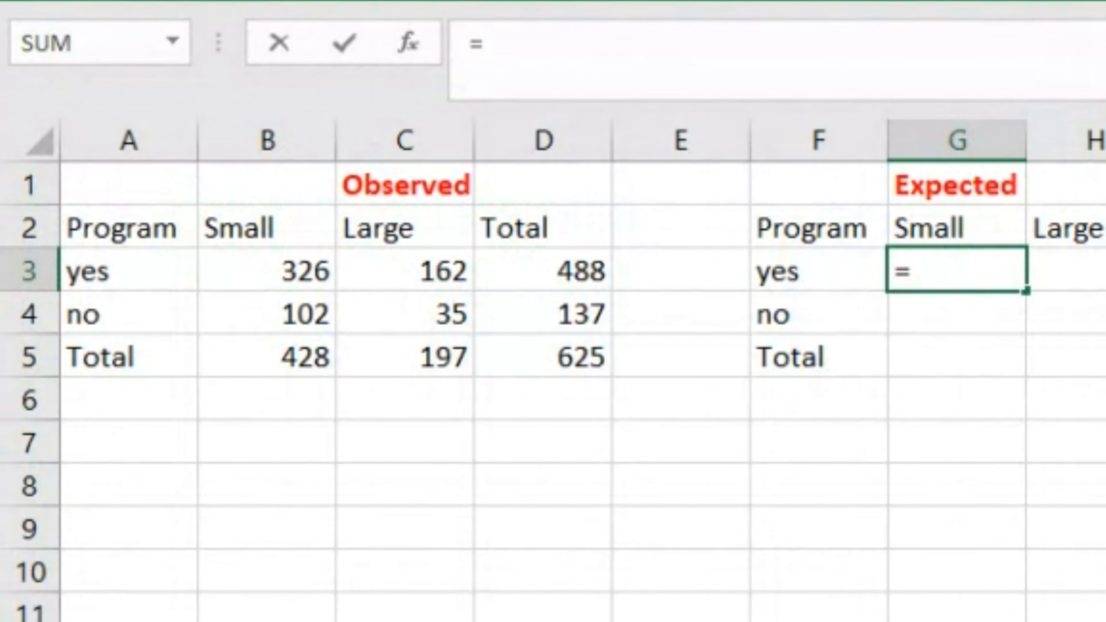
left_click(587, 271)
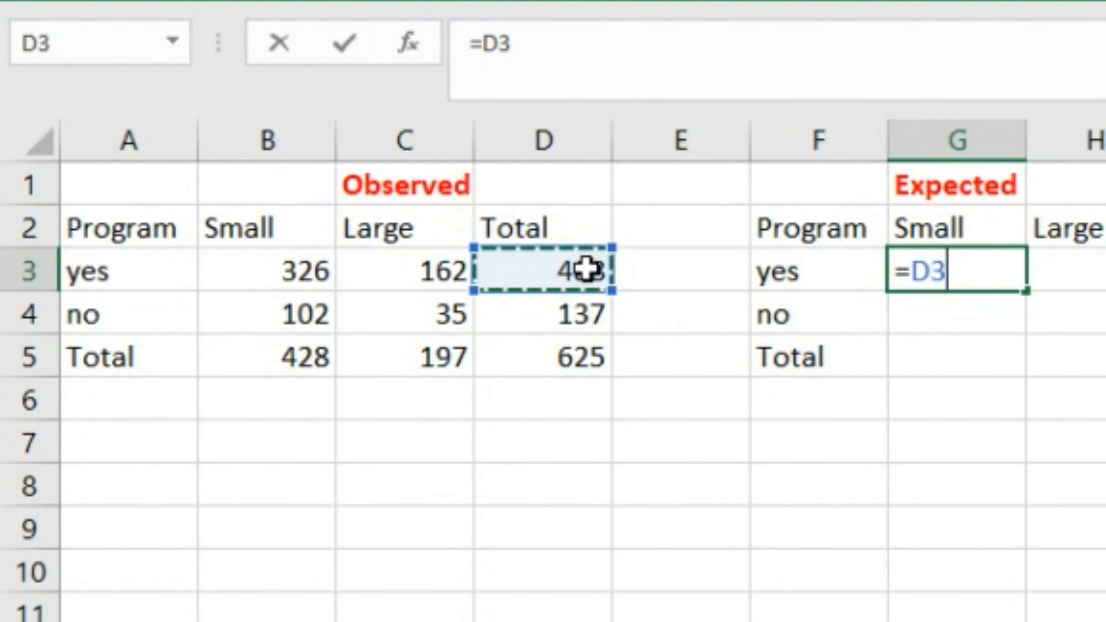
key("F4")
left_click(533, 45)
left_click(486, 44)
type("(")
left_click(602, 55)
type("*")
left_click(250, 362)
type(")/")
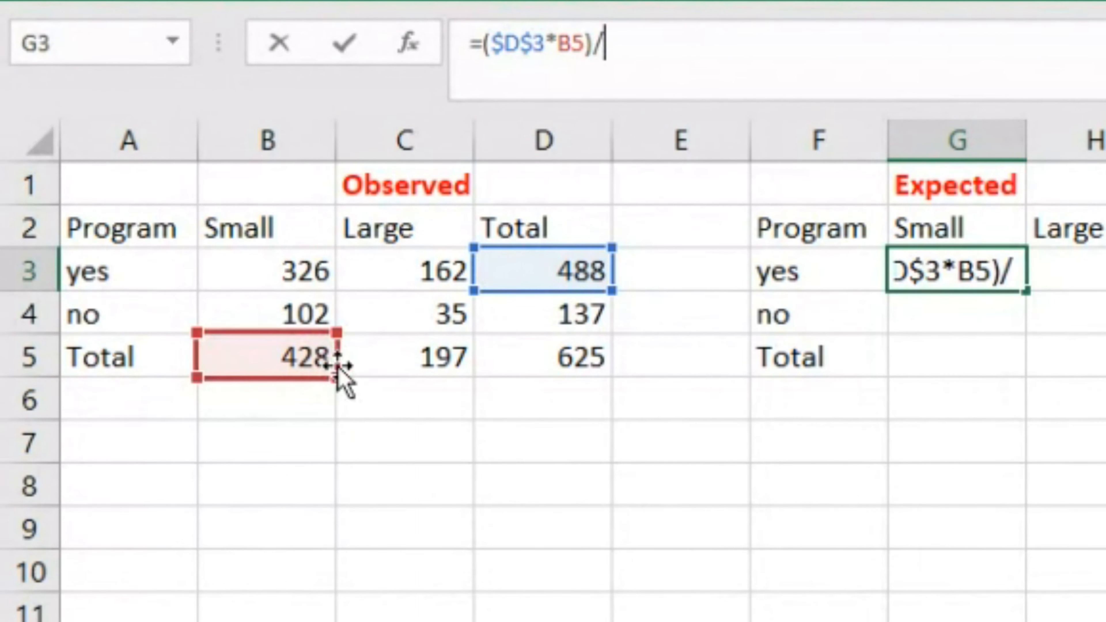
left_click(530, 363)
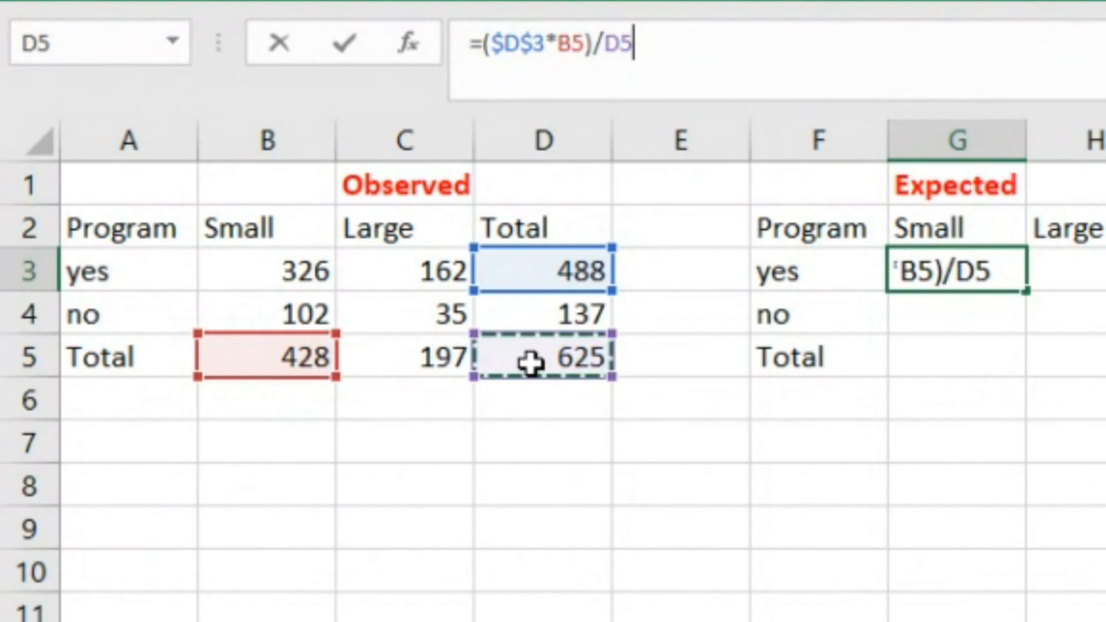
key("F4")
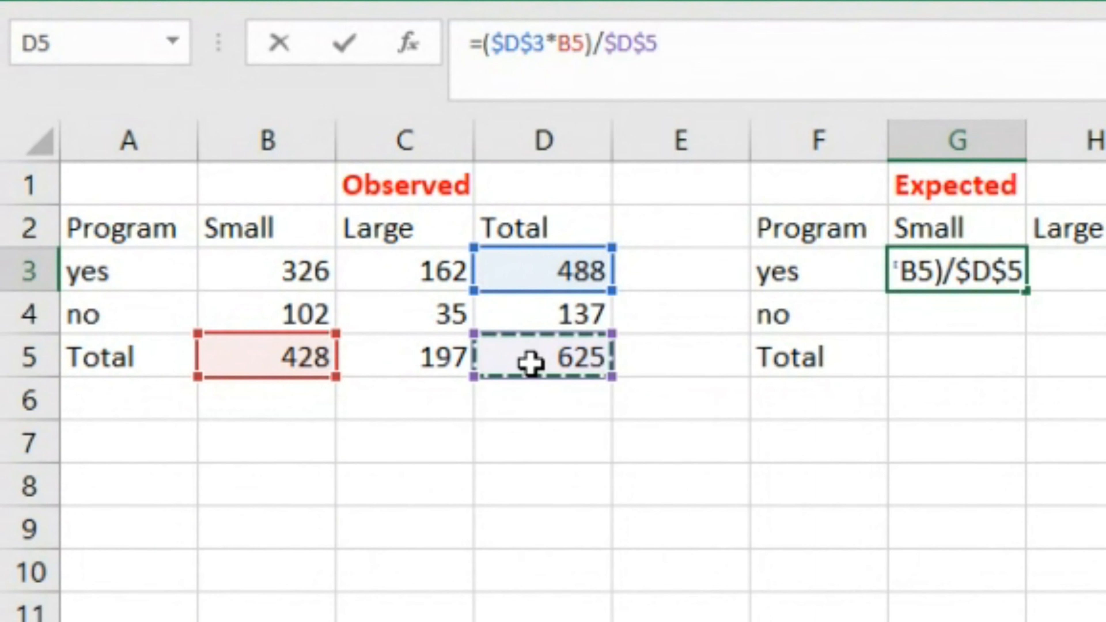
key("Return")
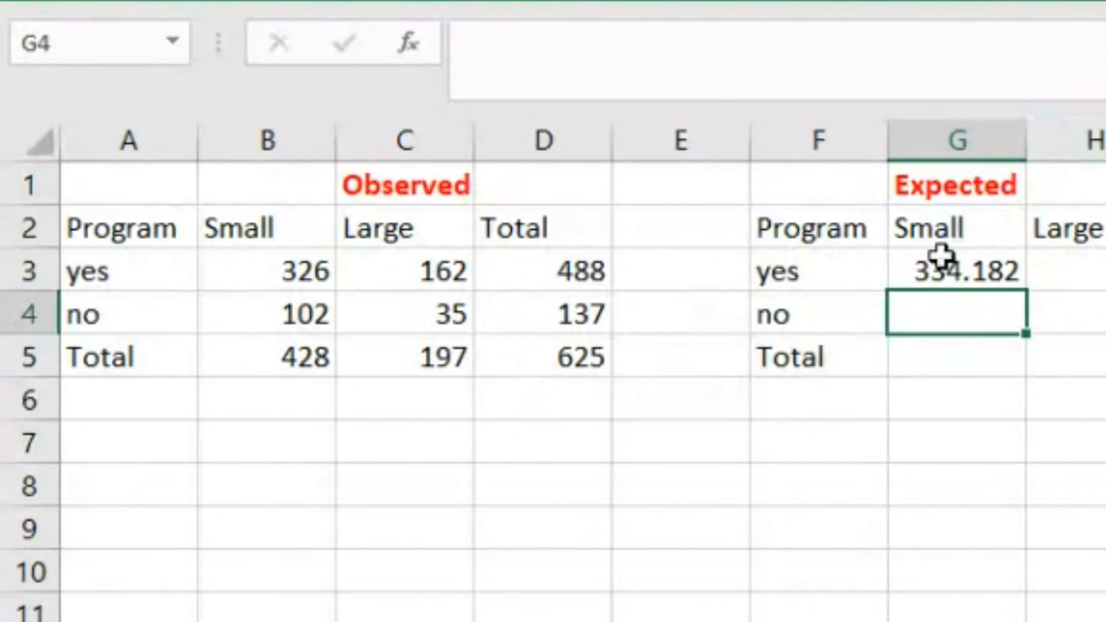
left_click(942, 268)
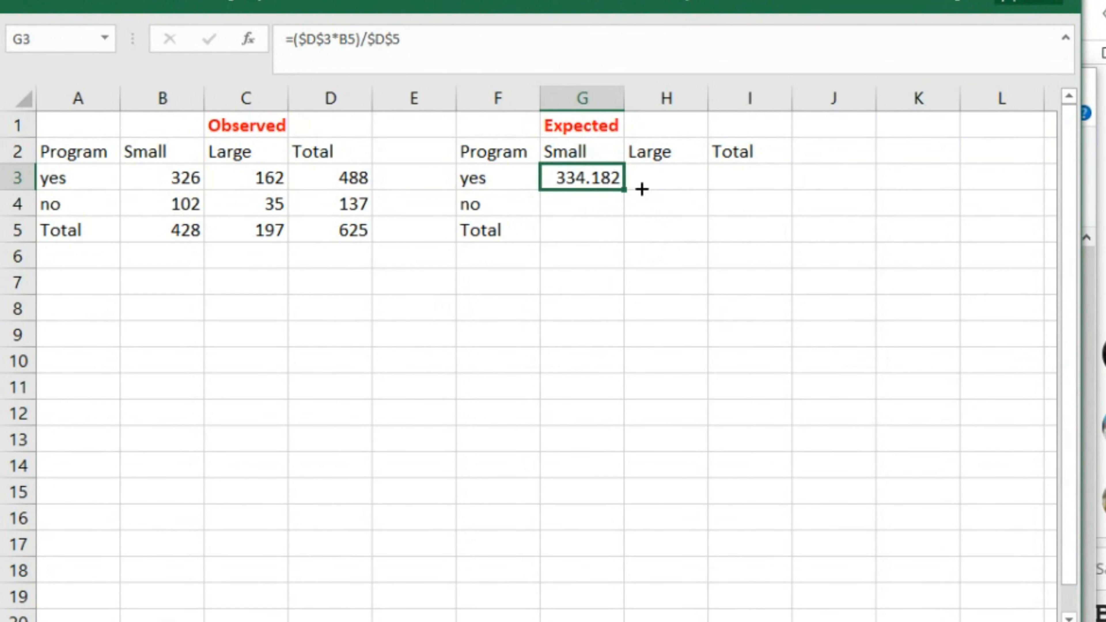
left_click_drag(662, 184, 686, 184)
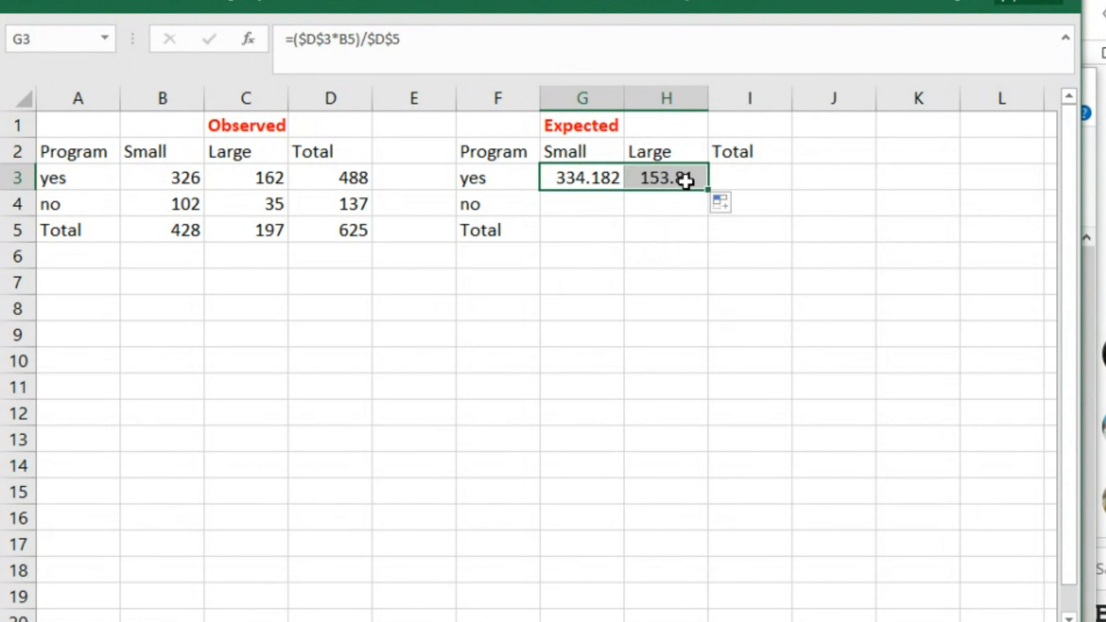
Step: Start the expected no count formula for Small in G4 with =($D$4*B5
left_click(571, 208)
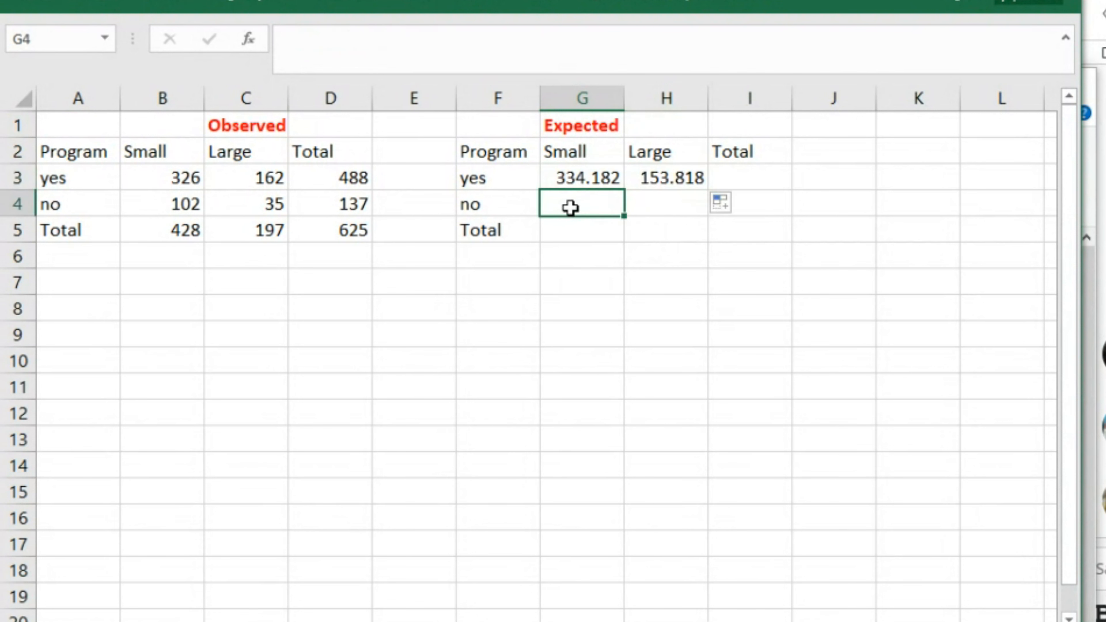
type("=(")
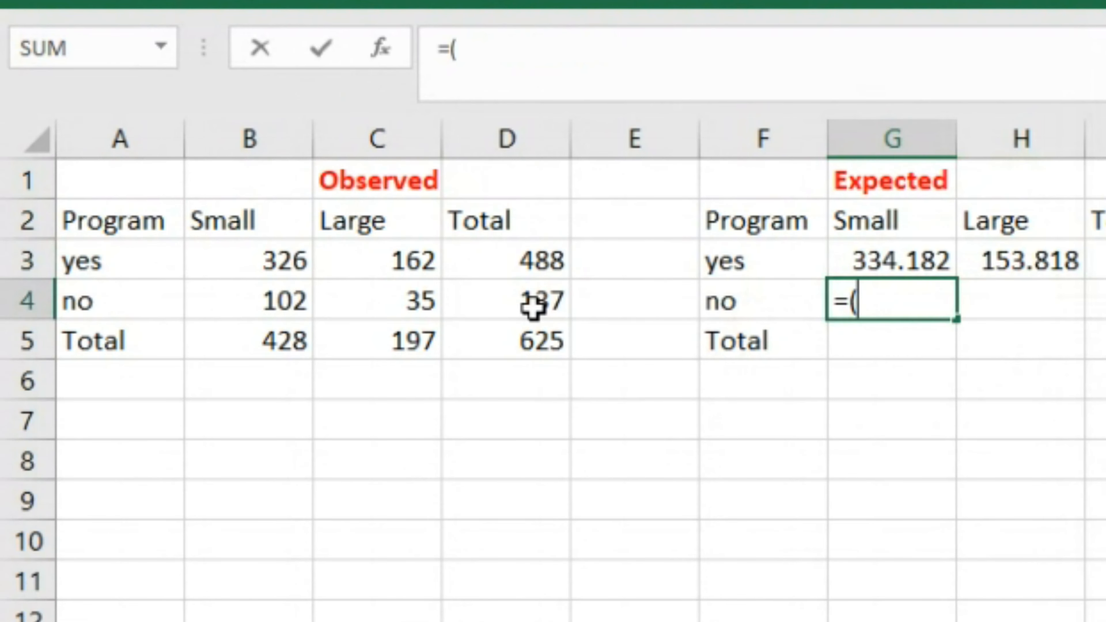
left_click(344, 209)
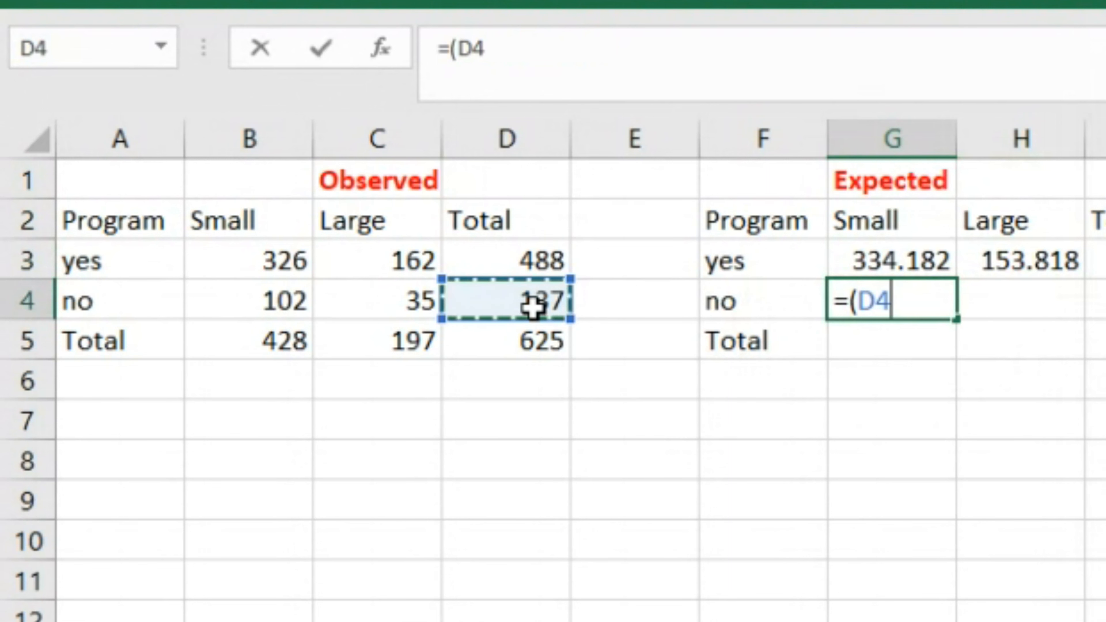
key("F4")
type("*")
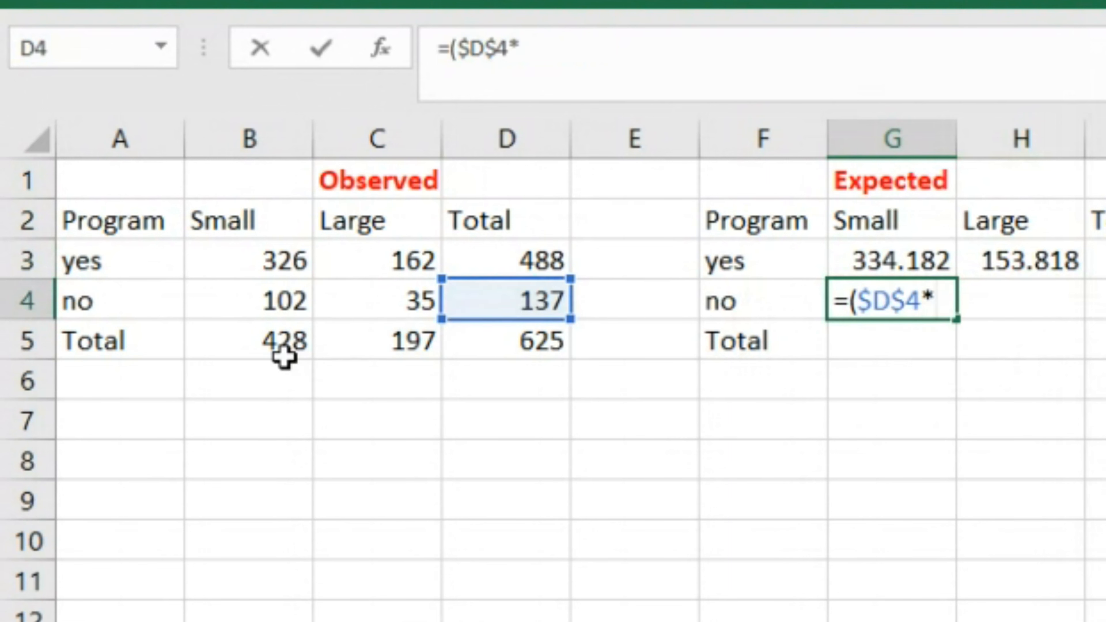
left_click(293, 343)
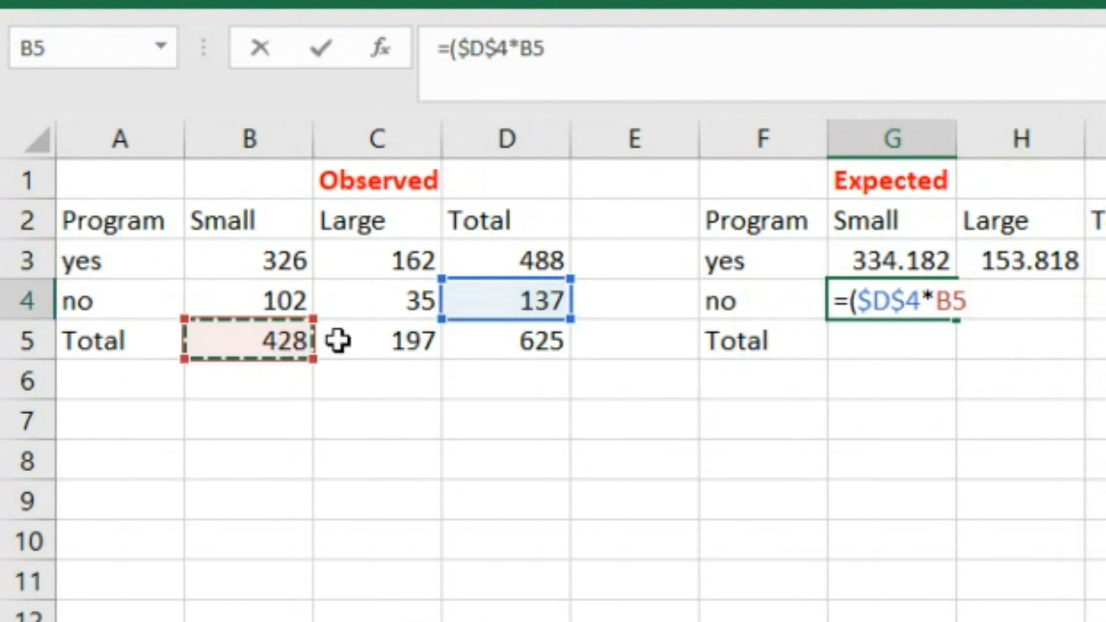
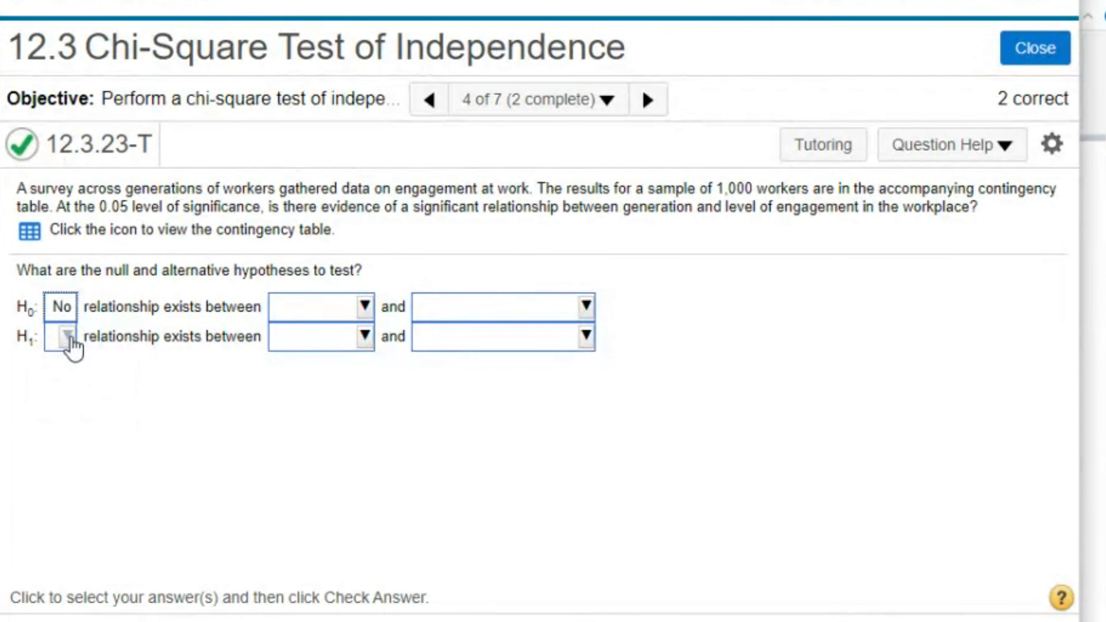
Step: Set the alternative hypothesis to begin with "A" and review the variable choices offered for the null hypothesis
left_click(75, 421)
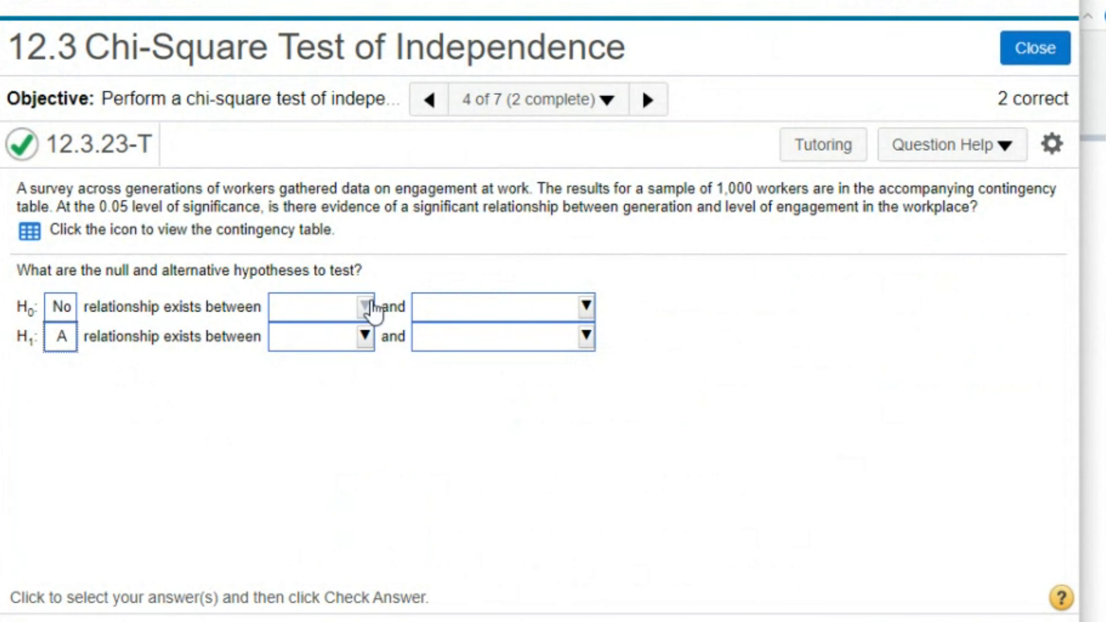
left_click(365, 307)
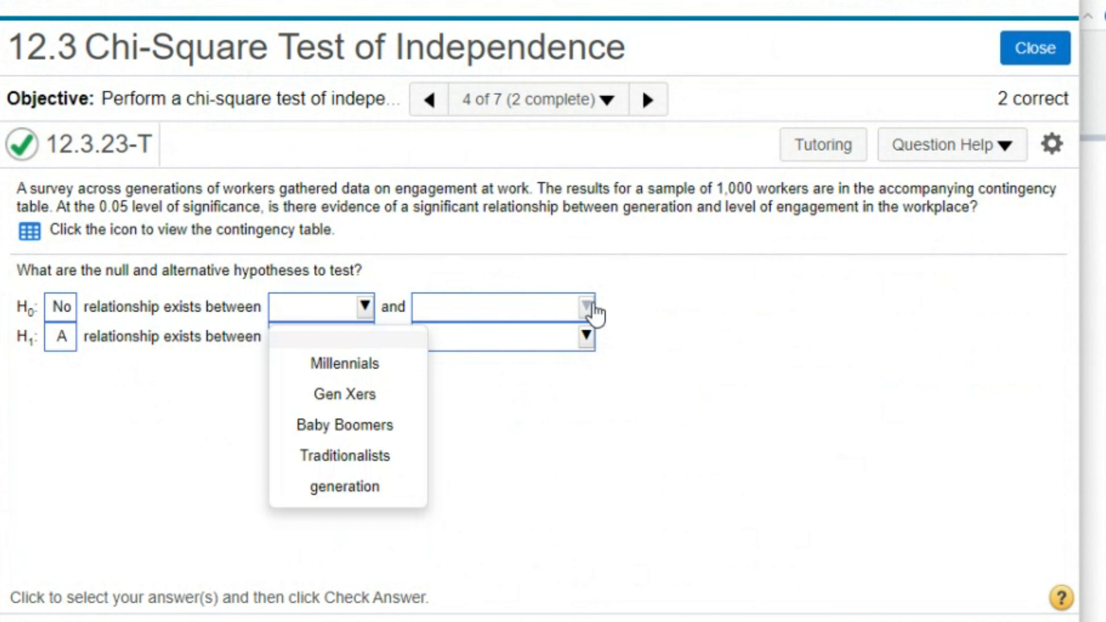
left_click(585, 308)
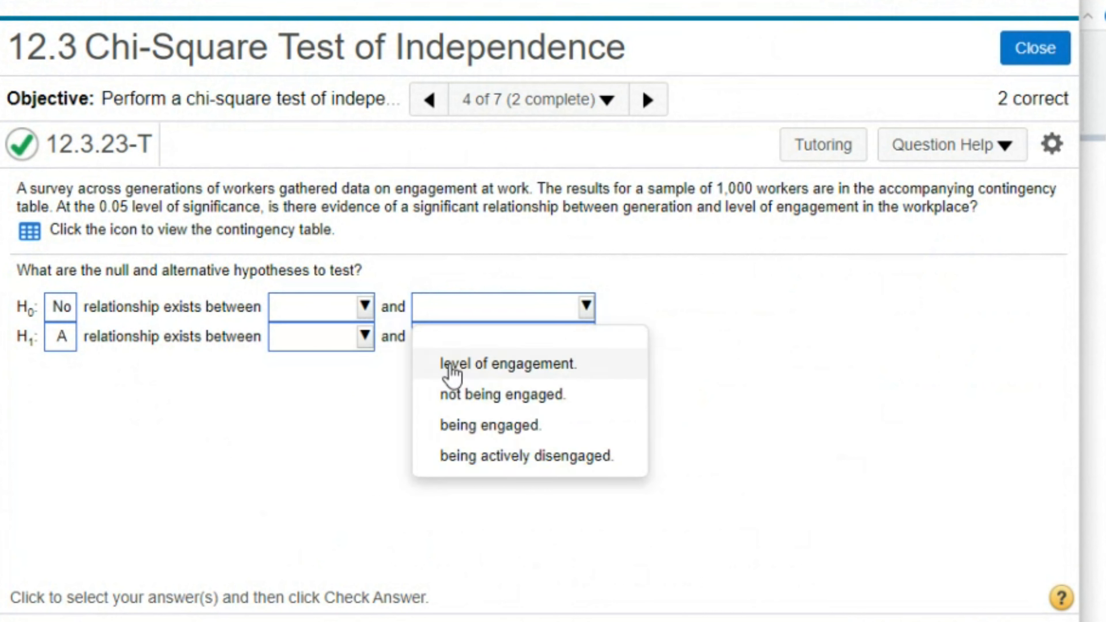
left_click(365, 310)
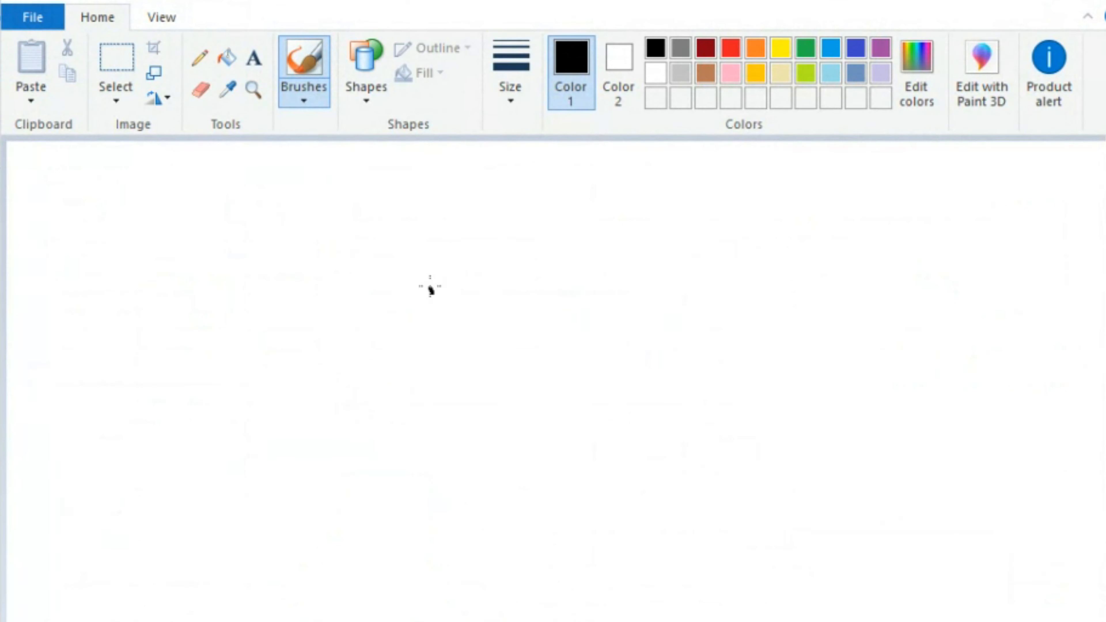
Step: In Paint, handwrite Beef, poultry, fish and Veggie as a braced list under an underlined Entree heading
left_click_drag(427, 289, 559, 333)
mouse_move(425, 373)
left_mouse_down()
mouse_move(518, 384)
mouse_move(617, 370)
mouse_move(476, 439)
mouse_move(464, 490)
mouse_move(540, 494)
mouse_move(543, 523)
left_mouse_up()
mouse_move(559, 488)
left_mouse_down()
mouse_move(560, 509)
mouse_move(617, 505)
left_mouse_up()
left_click(562, 473)
mouse_move(570, 179)
left_mouse_down()
mouse_move(586, 205)
mouse_move(610, 212)
left_mouse_up()
left_click_drag(599, 182, 706, 211)
left_click_drag(534, 244, 679, 233)
mouse_move(465, 271)
left_mouse_down()
mouse_move(383, 394)
mouse_move(433, 519)
left_mouse_up()
Step: Handwrite an underlined generation heading beside the Entree list, with Mil, Gen X, BB and T listed below it
mouse_move(909, 197)
left_mouse_down()
mouse_move(919, 220)
mouse_move(982, 222)
mouse_move(1054, 205)
mouse_move(1071, 215)
left_mouse_up()
left_click_drag(908, 252, 1027, 255)
left_click_drag(919, 262, 944, 261)
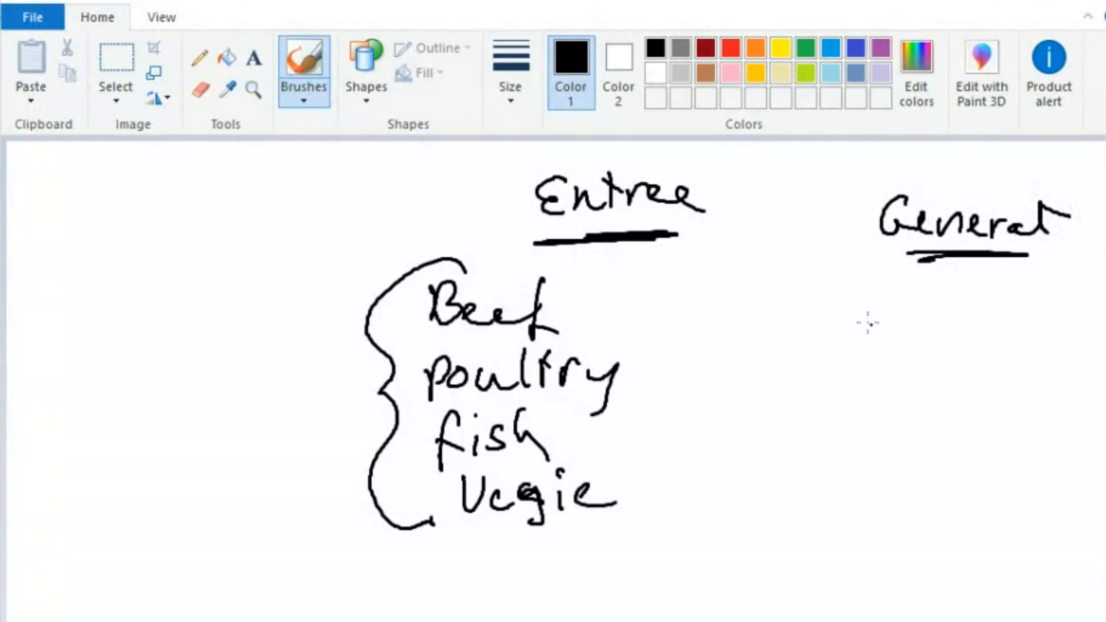
left_click_drag(876, 301, 900, 322)
left_click(917, 306)
left_click(918, 322)
left_click_drag(951, 294, 941, 333)
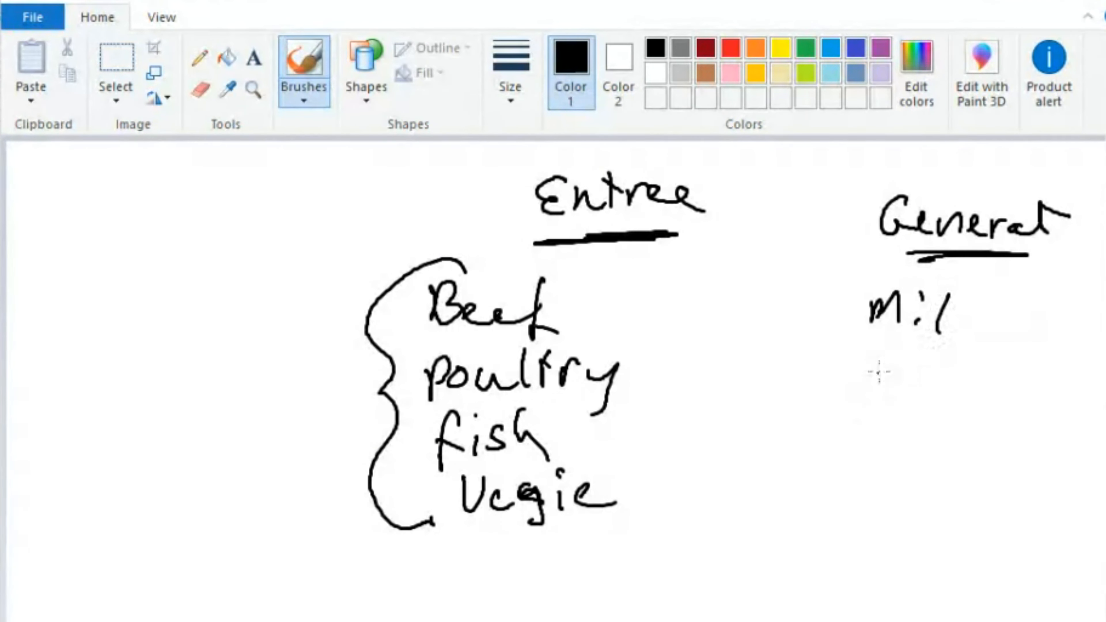
left_click_drag(969, 372, 984, 376)
left_click_drag(981, 365, 955, 398)
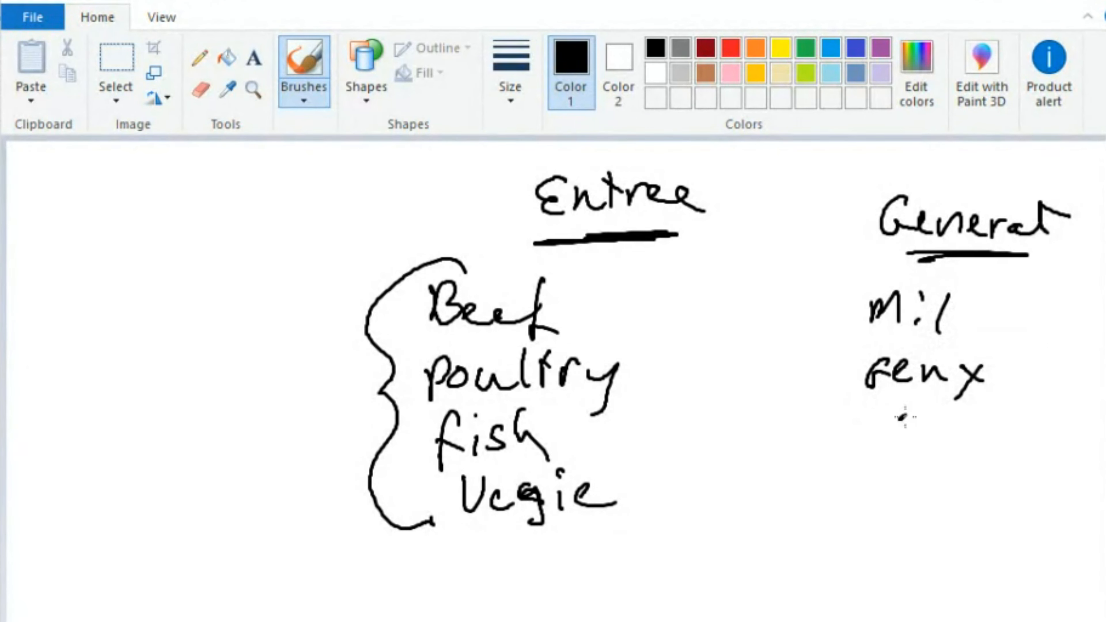
left_click_drag(898, 439, 916, 425)
left_click_drag(930, 411, 928, 438)
left_click_drag(930, 408, 928, 439)
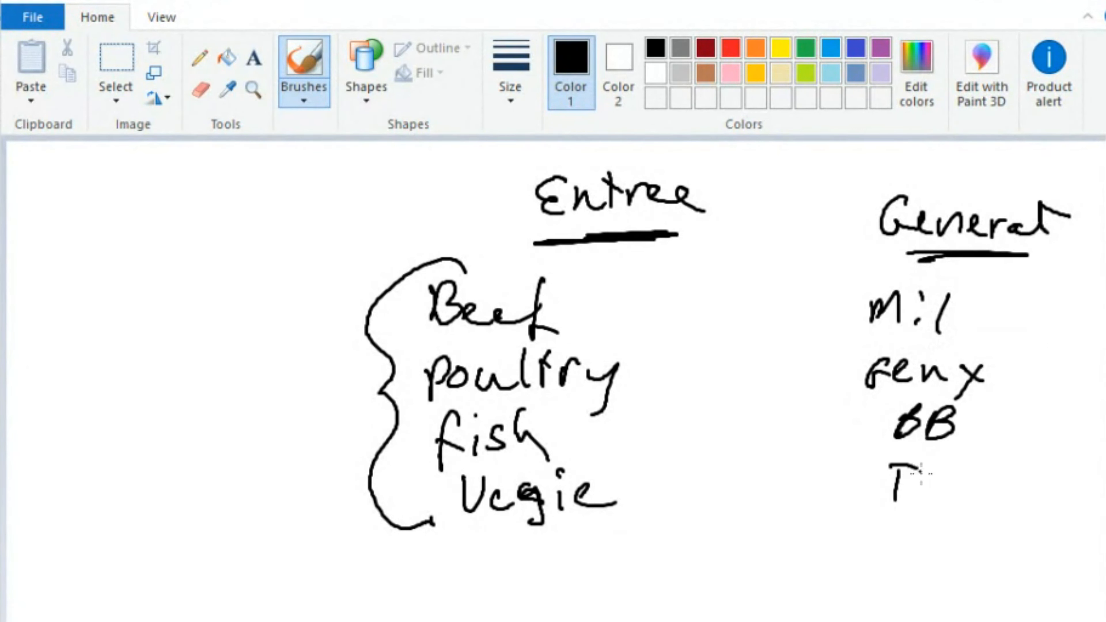
left_click_drag(882, 272, 1017, 268)
mouse_move(1042, 174)
left_mouse_down()
mouse_move(849, 218)
mouse_move(936, 279)
left_mouse_up()
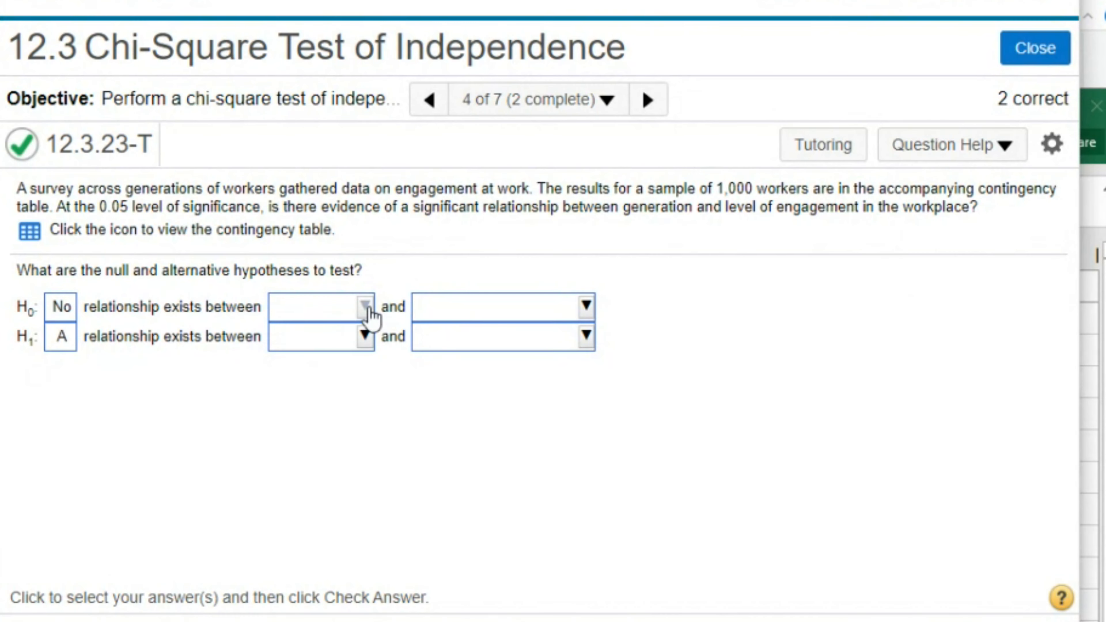
Step: Back in the homework question, complete the null hypothesis with "generation" and "level of engagement."
left_click(365, 307)
left_click(348, 488)
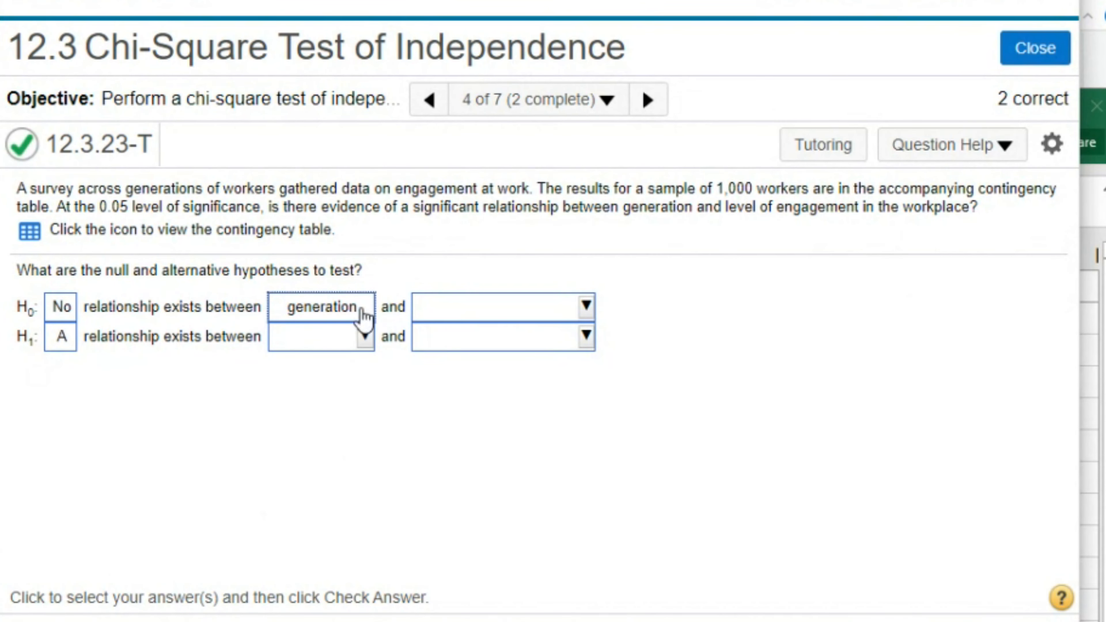
left_click(587, 317)
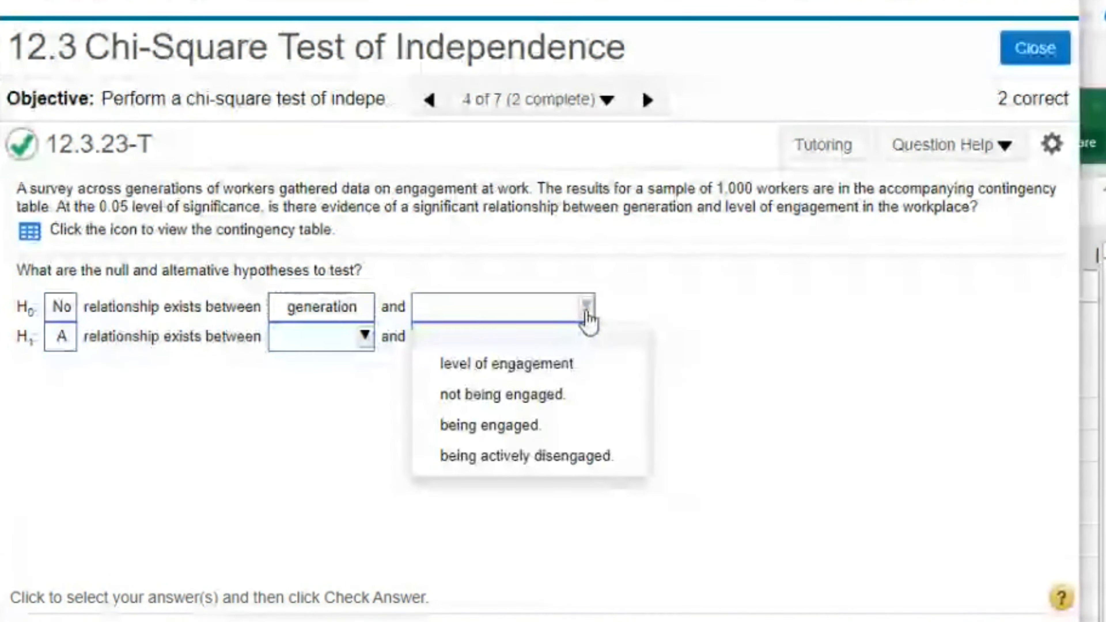
left_click(501, 368)
Step: Complete the alternative hypothesis with "generation" and "level of engagement.", check the answer and continue to the test statistic part
left_click(365, 348)
left_click(345, 459)
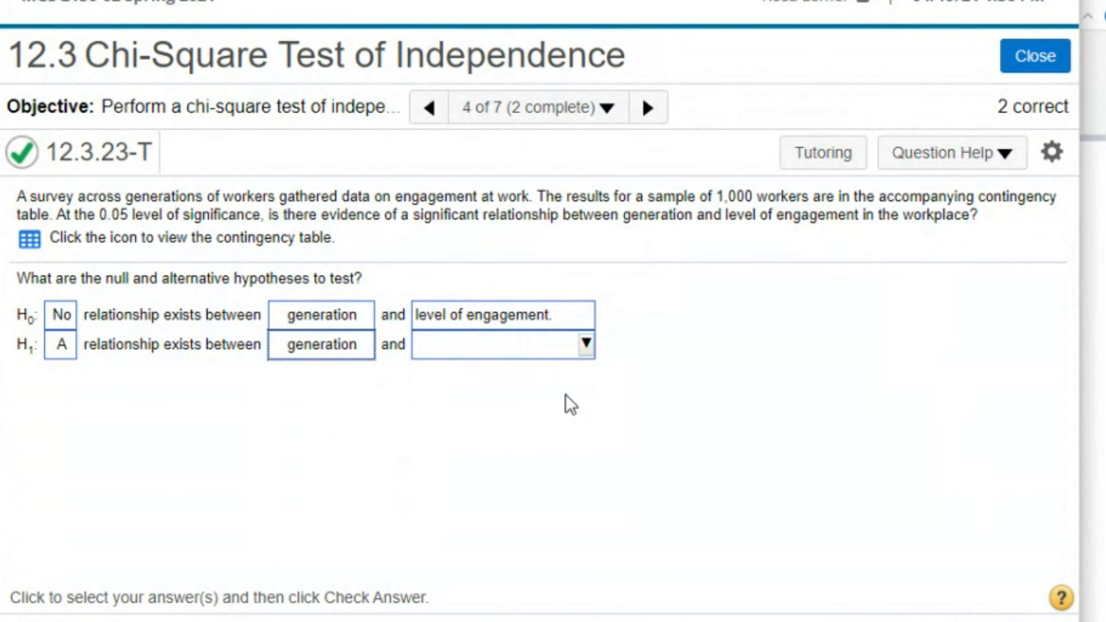
left_click(566, 351)
left_click(523, 434)
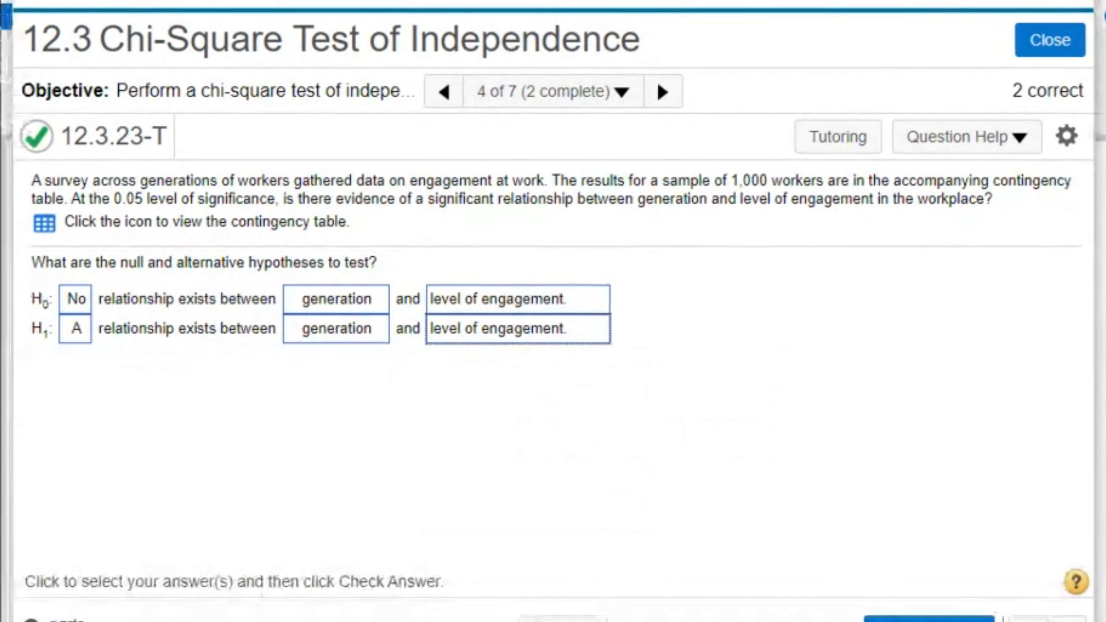
left_click(935, 618)
left_click(625, 351)
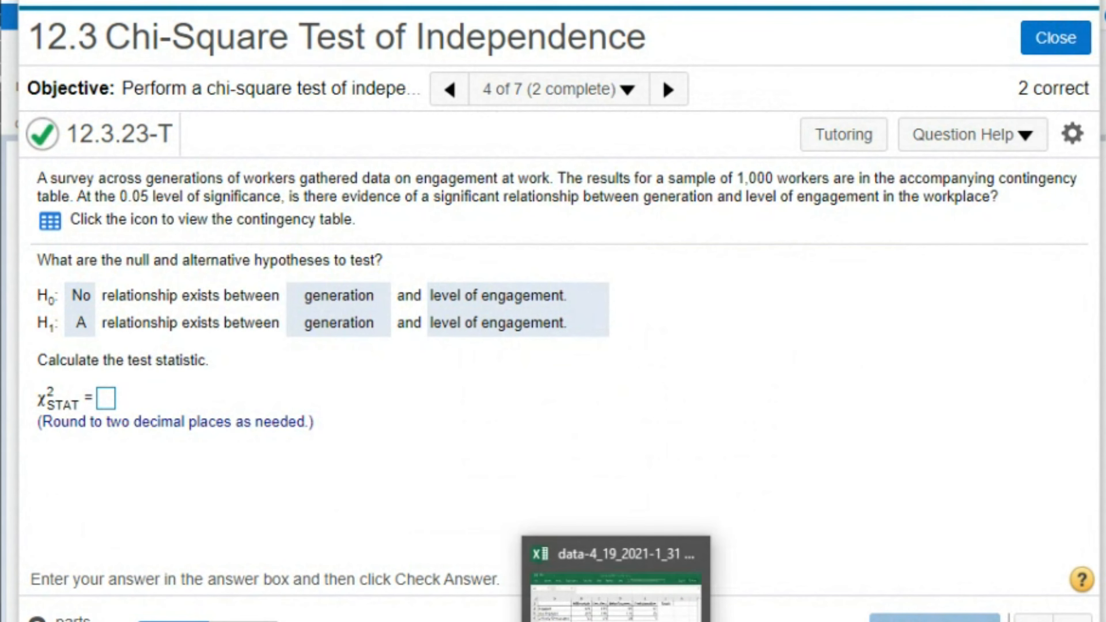
Step: Switch to the Excel workbook, total the Millennials column in B5 with =sum(B2:B4) and fill the formula across to E5
left_click(619, 584)
double_click(697, 109)
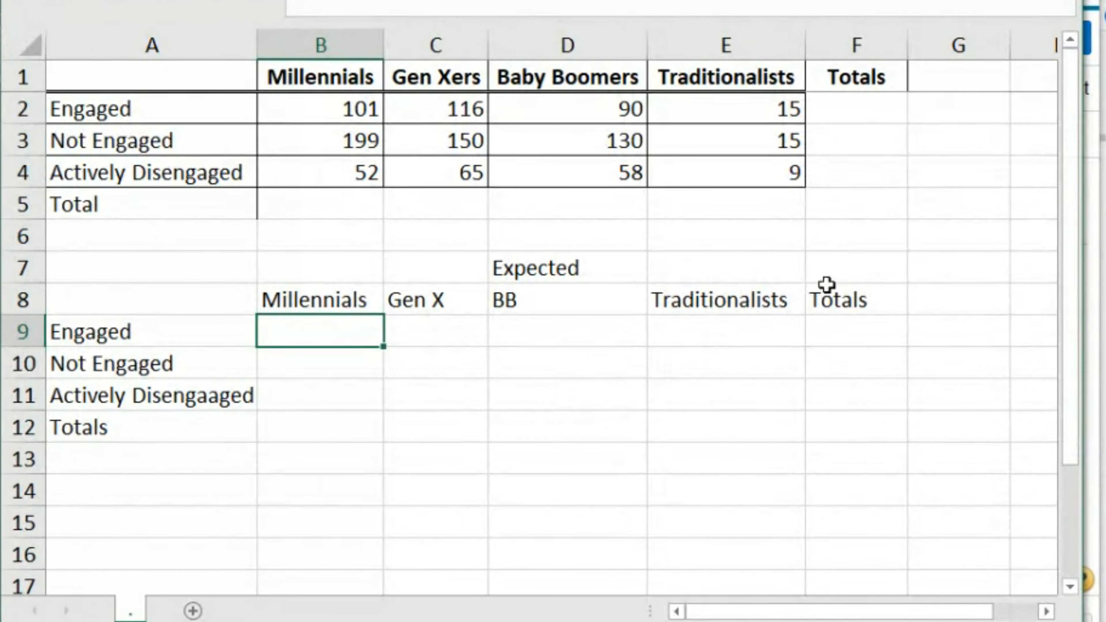
left_click(271, 203)
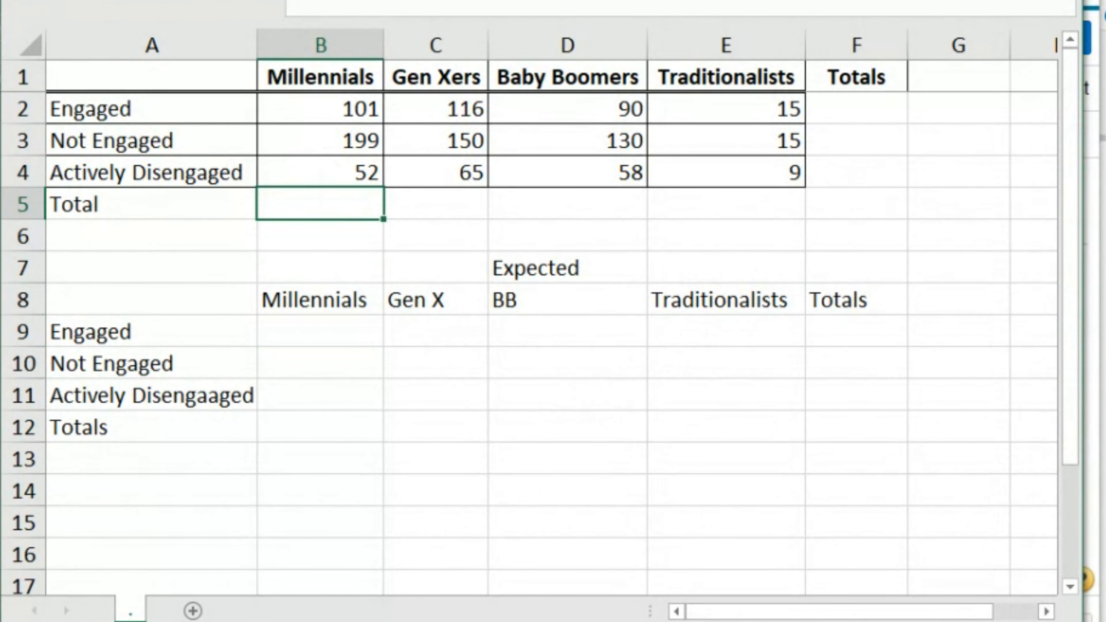
type("=sum(")
left_click_drag(328, 102, 352, 168)
type(")")
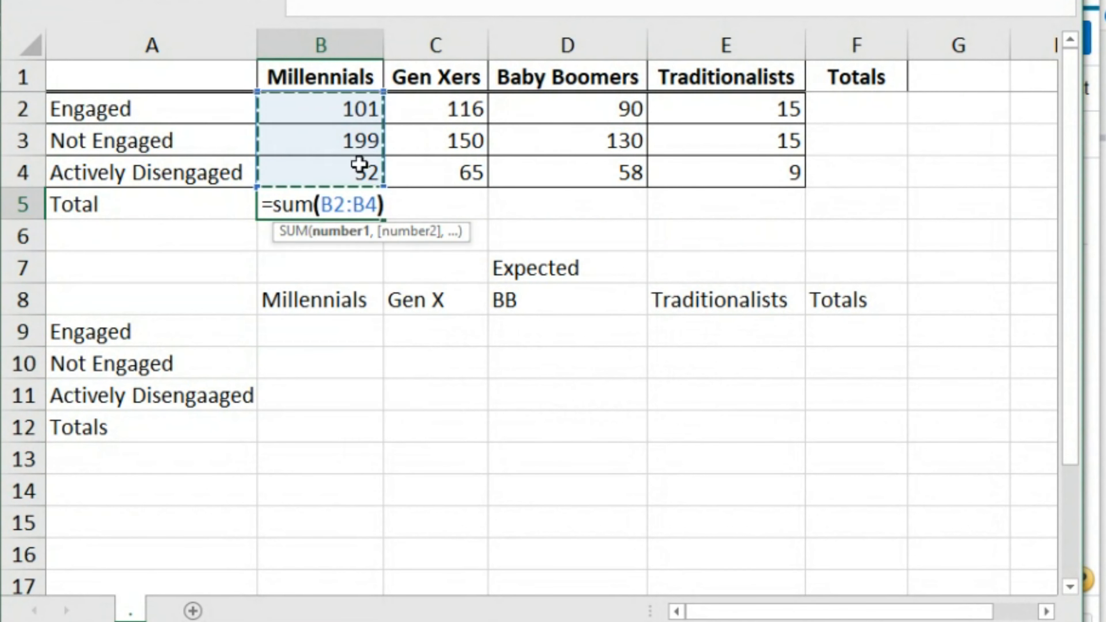
key("Return")
left_click(370, 213)
left_click_drag(383, 219, 784, 217)
Step: Total the Engaged row in F2 by summing B2:E2 and fill the formula down to F5
left_click(855, 108)
type("=sum(")
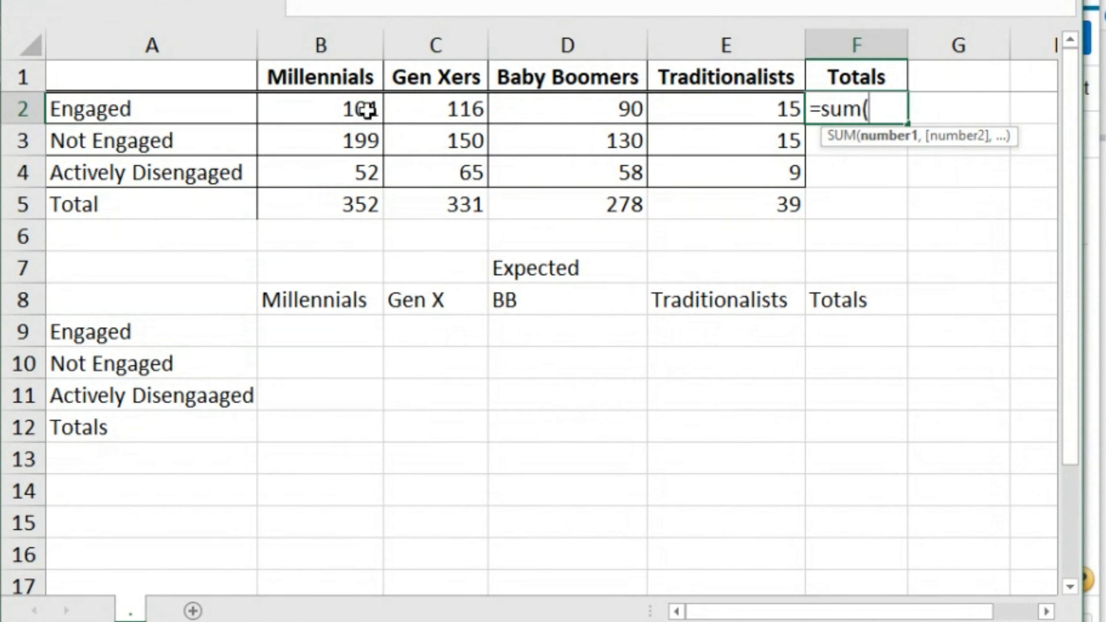
left_click_drag(367, 110, 765, 121)
type(")")
key("Return")
left_click(841, 111)
left_click_drag(907, 124, 893, 219)
left_click(917, 290)
Step: Calculate the expected Engaged count for Millennials in B9 with =($F$2*B5)/$F$5 and fill the formula across to E9
left_click(332, 330)
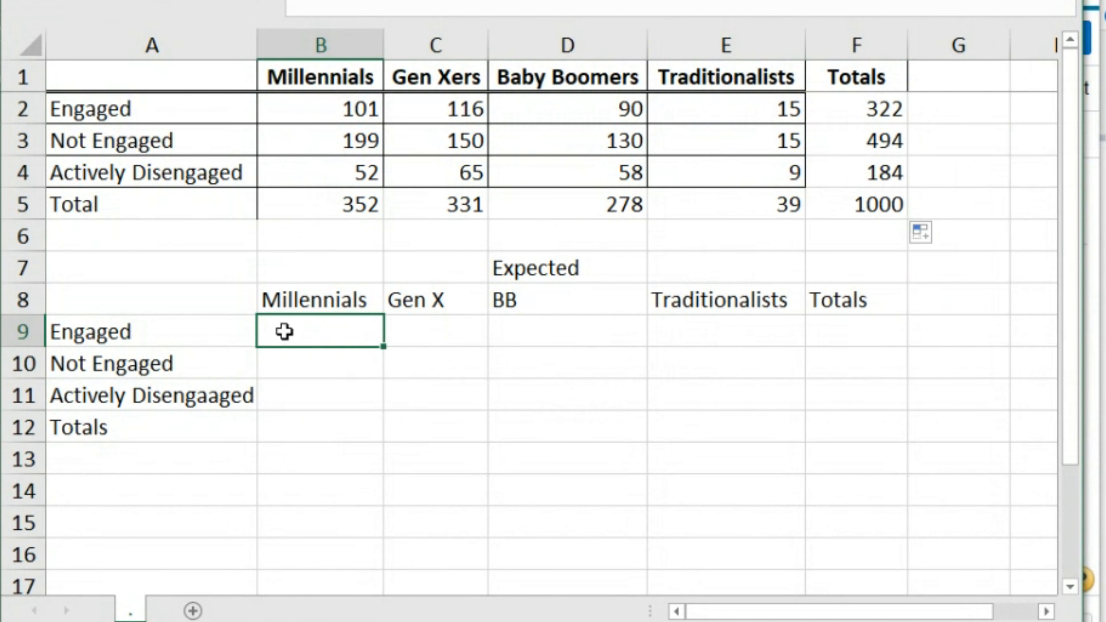
type("=")
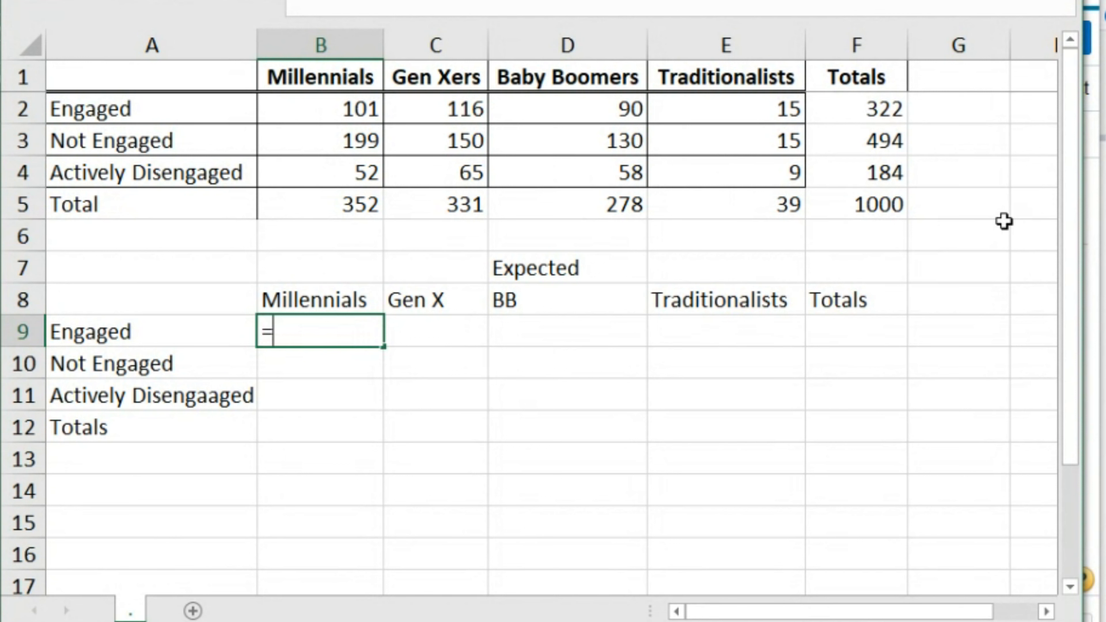
type("(")
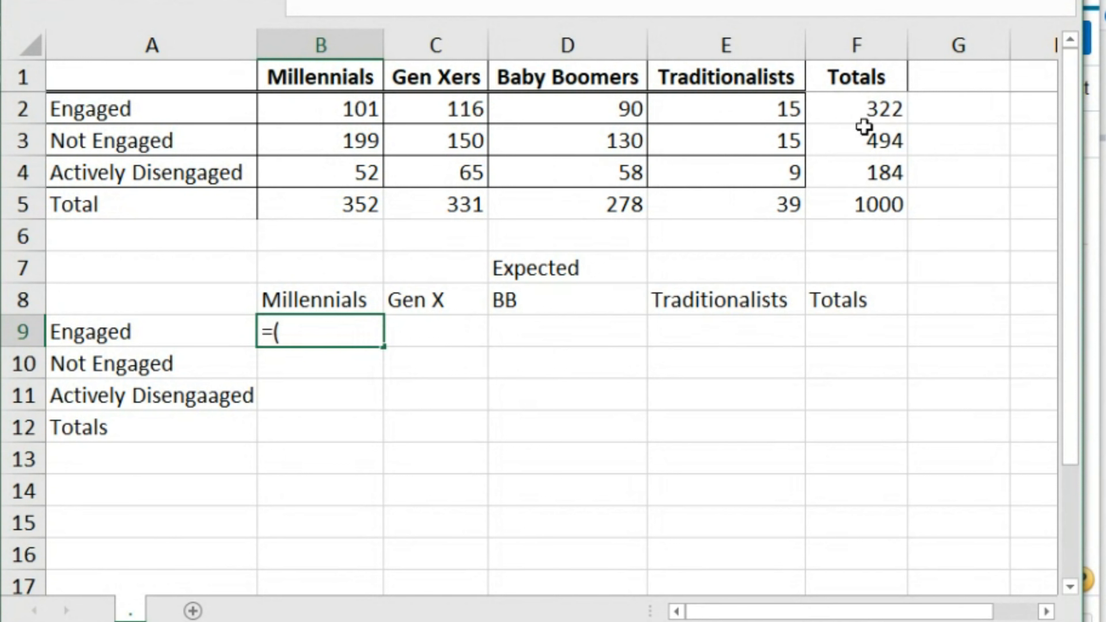
left_click(877, 112)
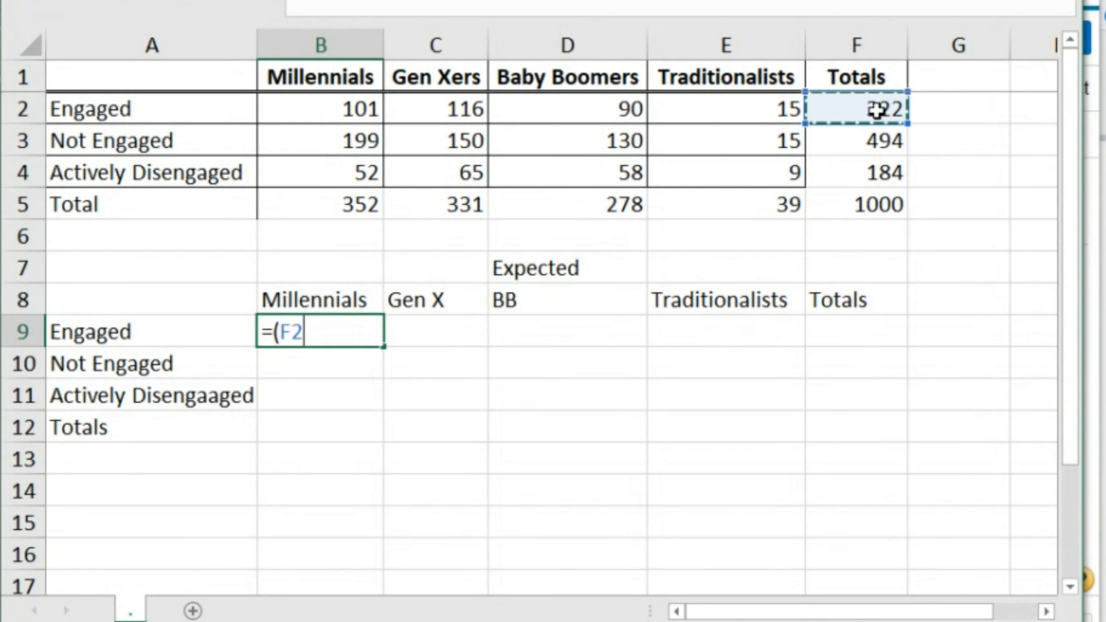
key("F4")
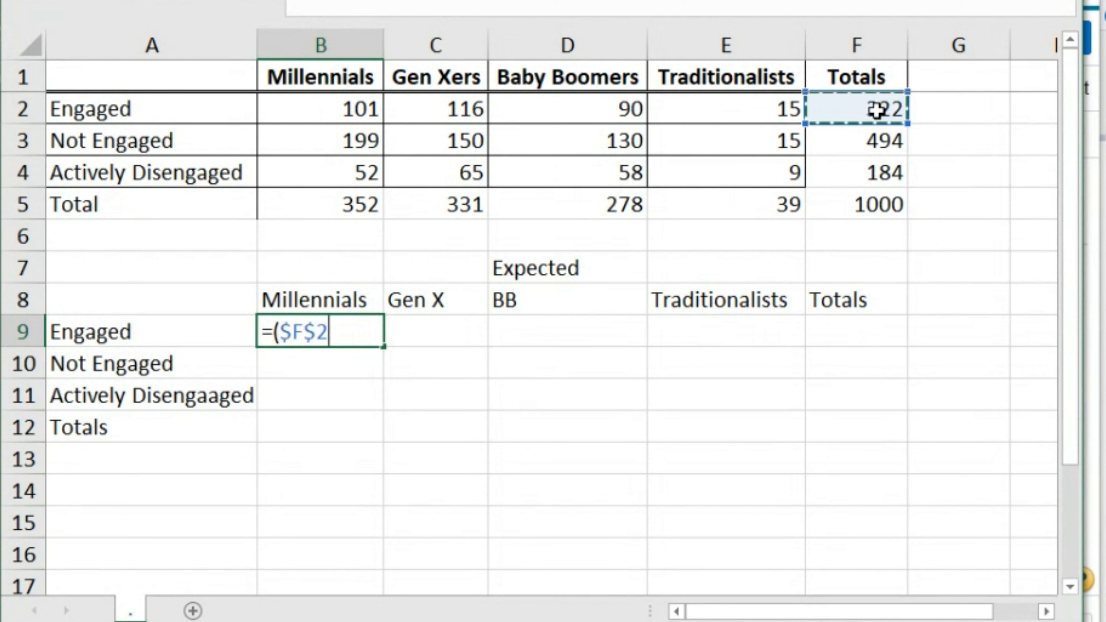
type("*")
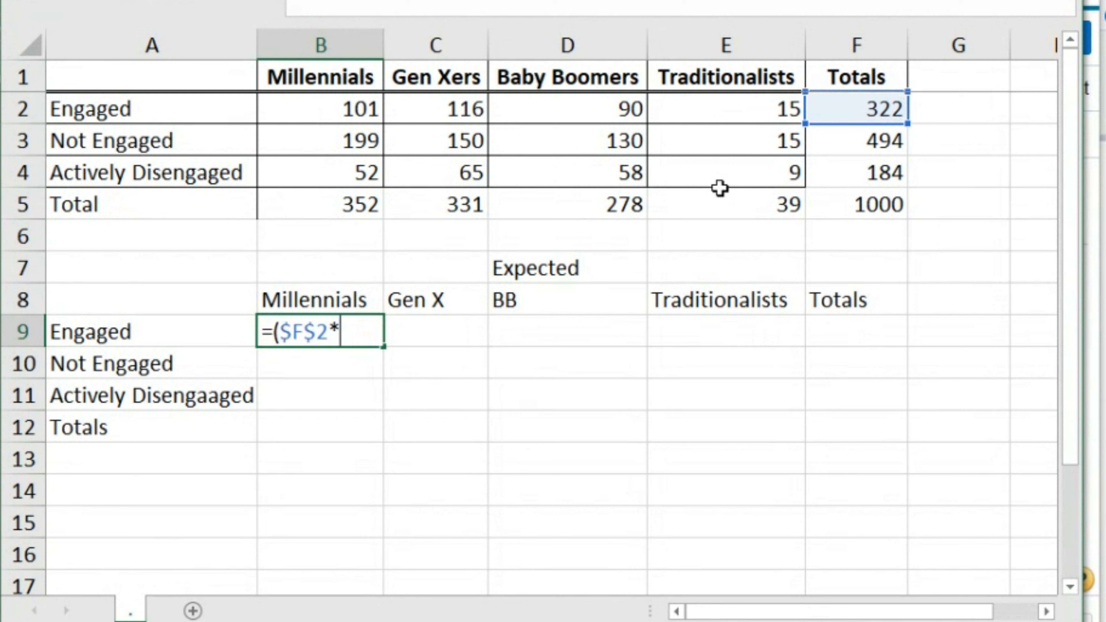
left_click(352, 204)
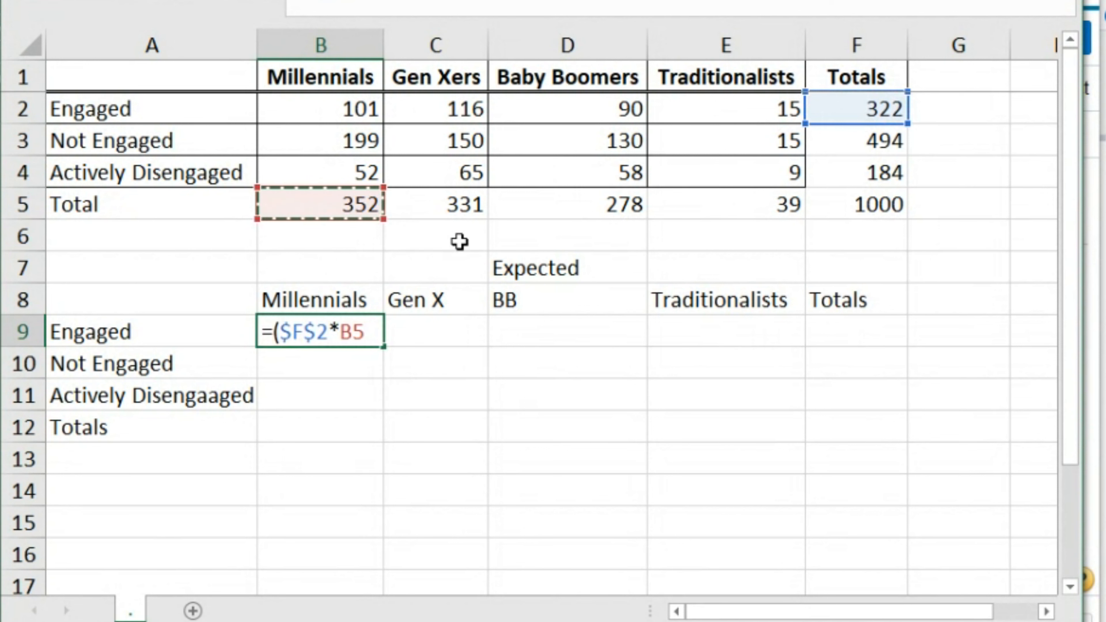
type(")/")
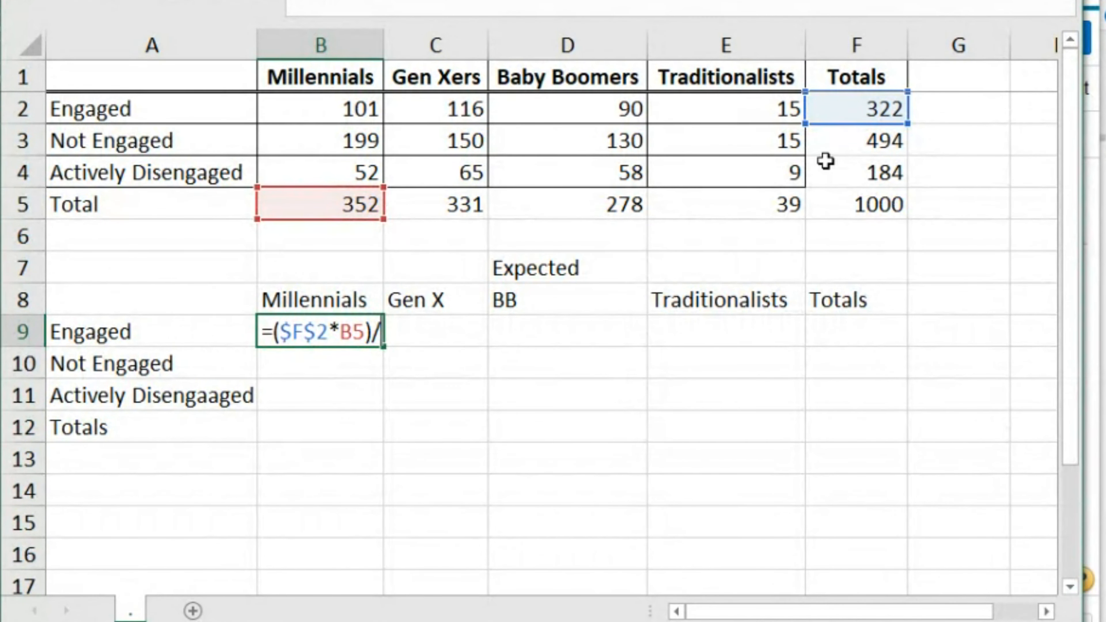
left_click(828, 204)
key("F4")
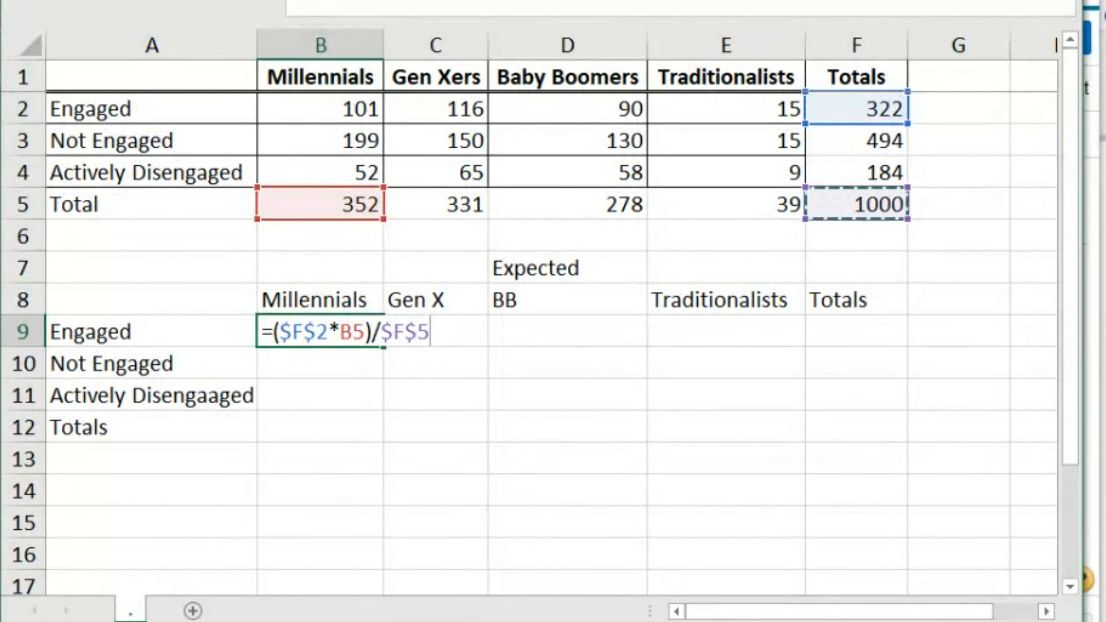
key("Return")
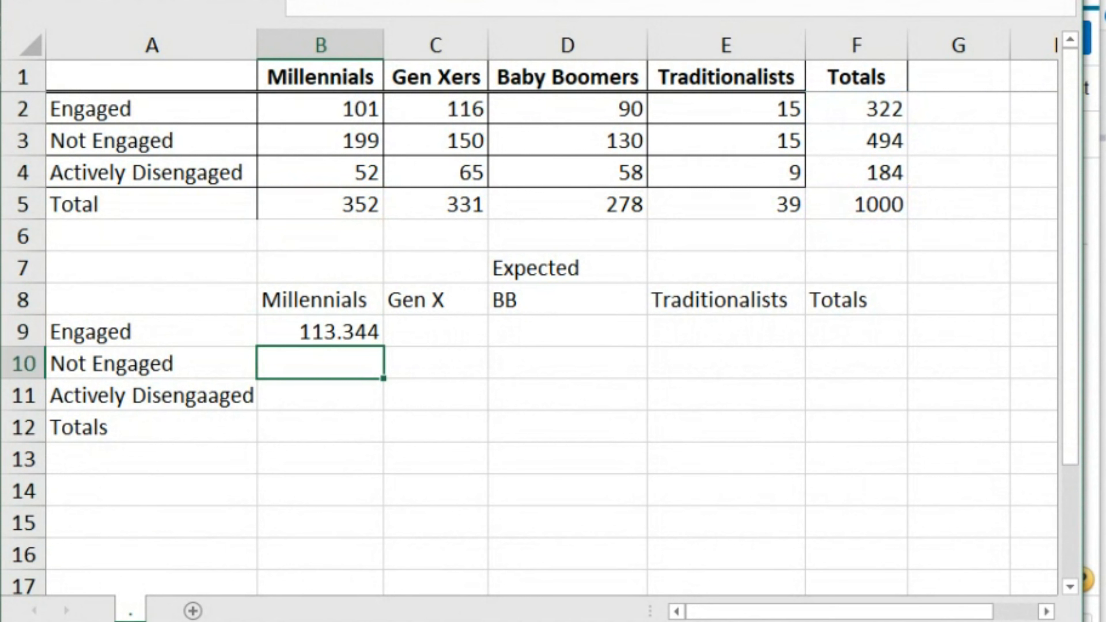
left_click(360, 327)
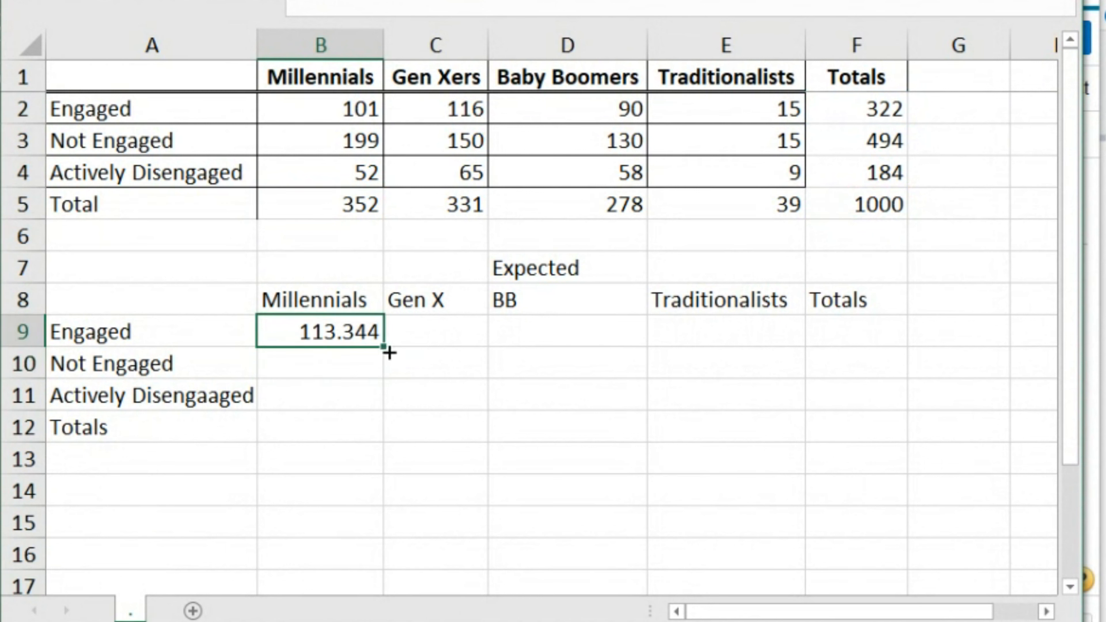
left_click_drag(384, 350, 741, 347)
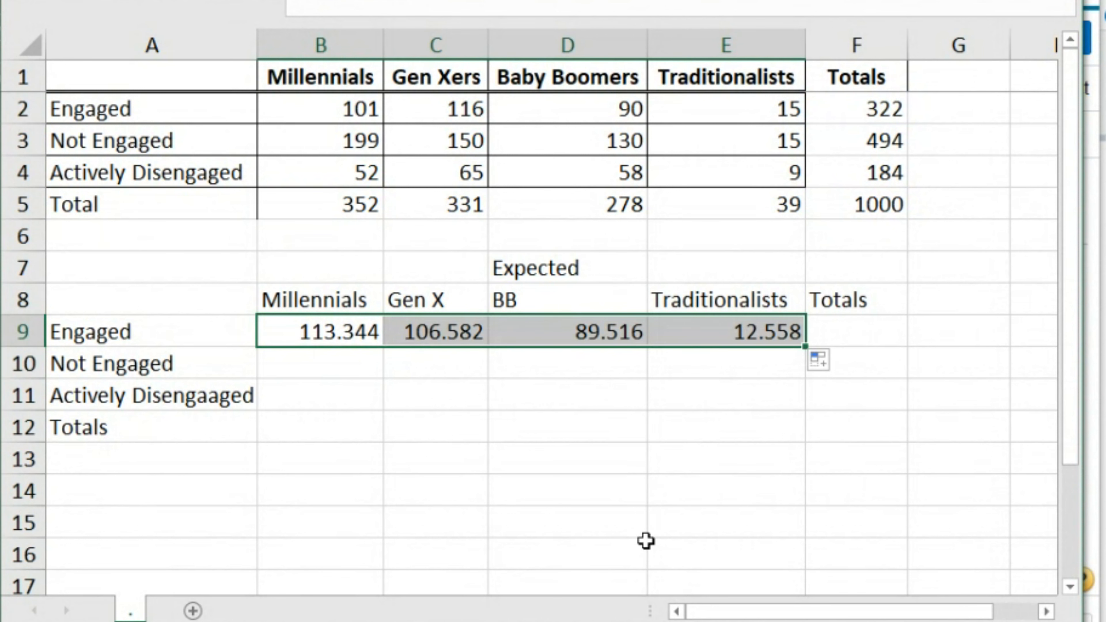
Step: Calculate the expected Not Engaged count for Millennials in B10 with =($F$3*B5)/$F$5 and fill the formula across to E10
left_click(348, 357)
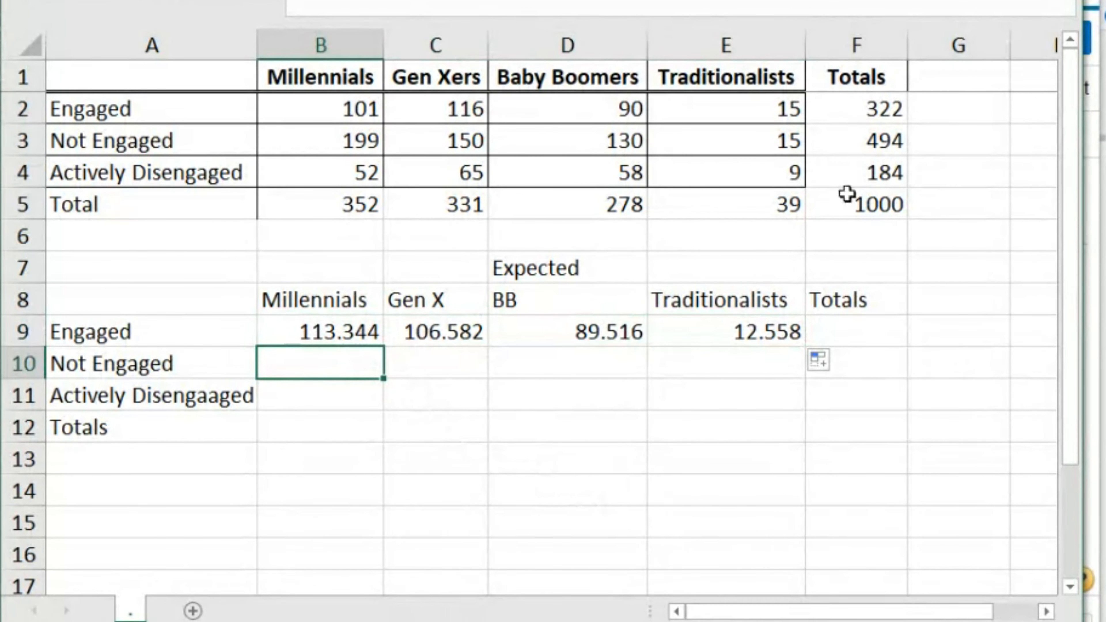
type("=")
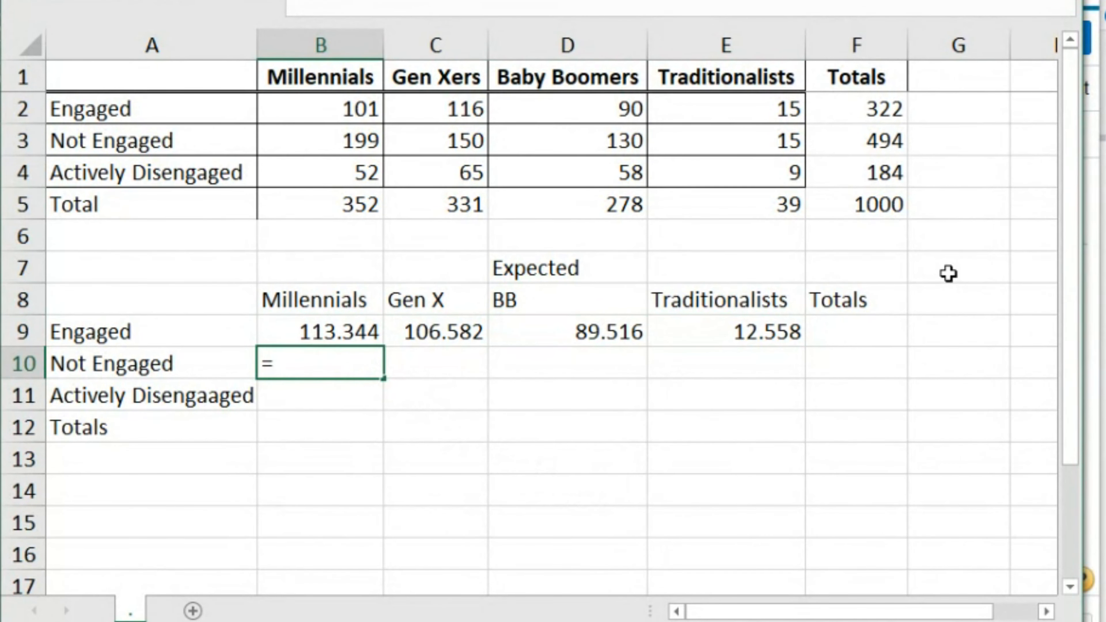
type("(")
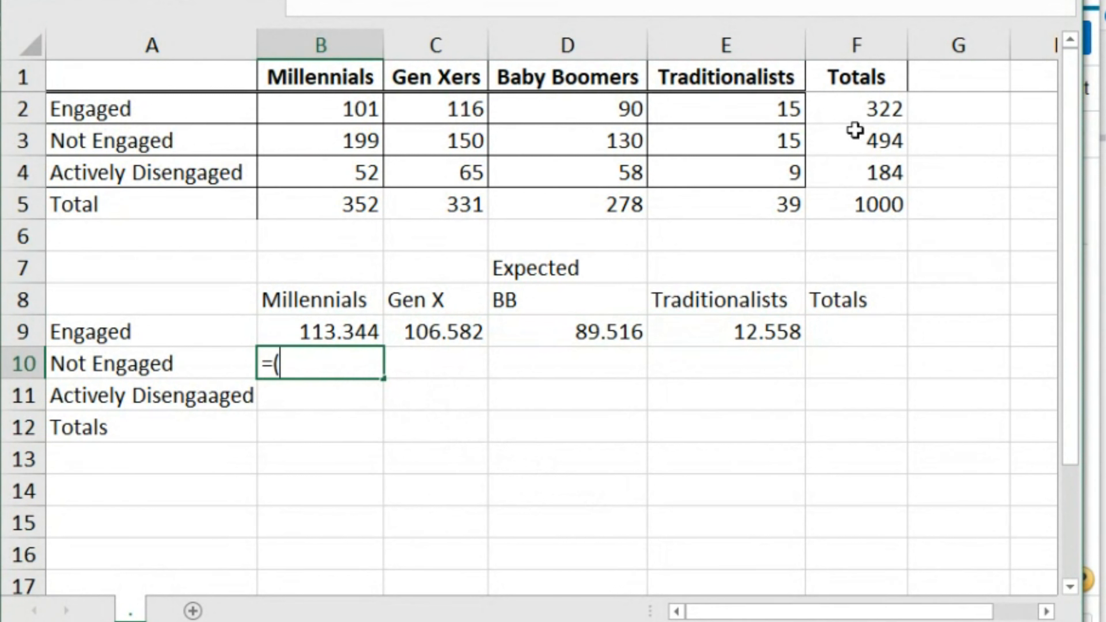
left_click(896, 148)
key("F4")
type("*")
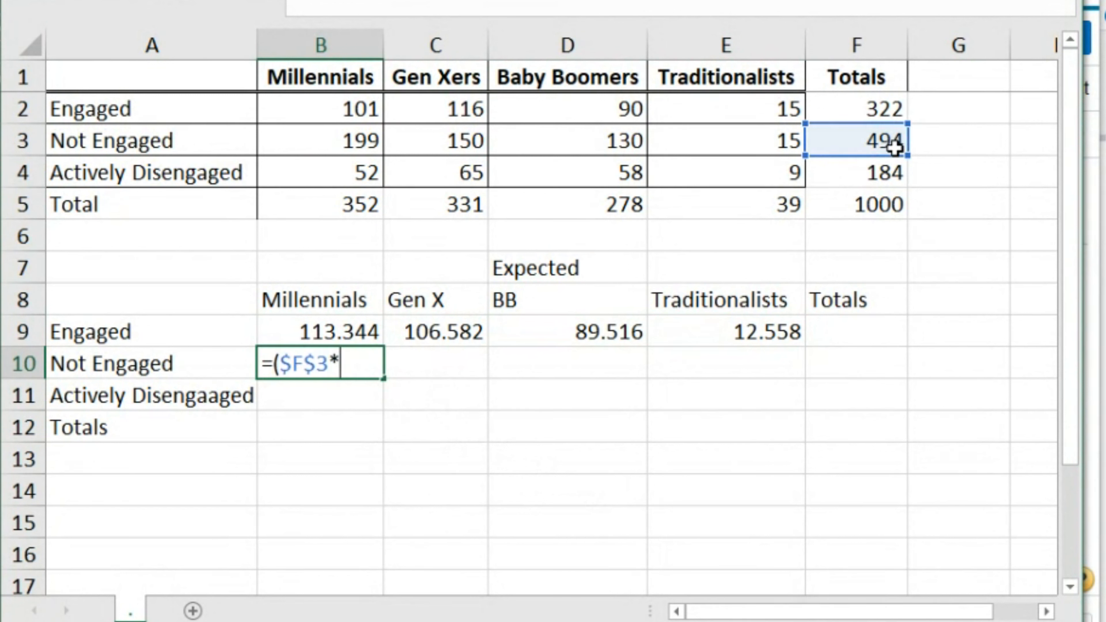
left_click(368, 212)
type(")/")
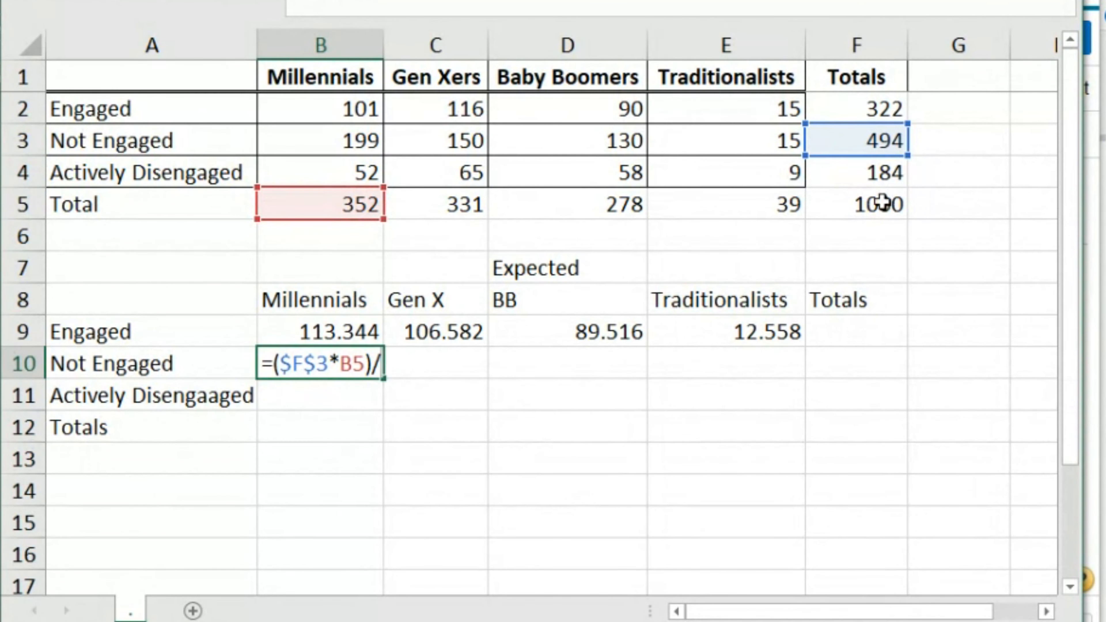
left_click(867, 206)
key("F4")
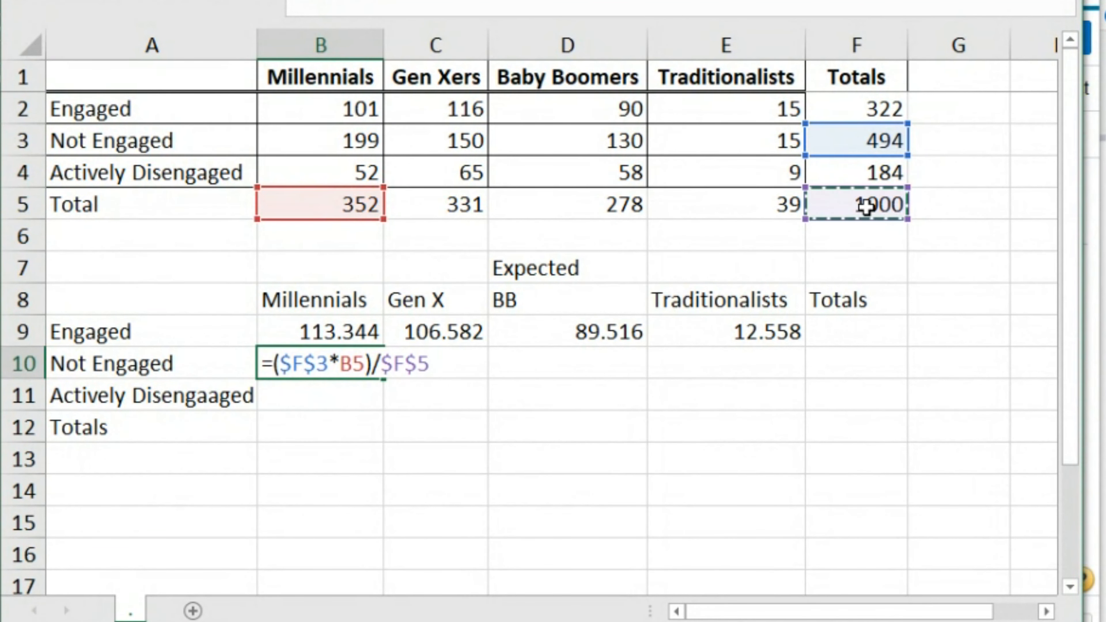
key("Return")
left_click(342, 367)
left_click_drag(378, 381, 752, 369)
key("ctrl+z")
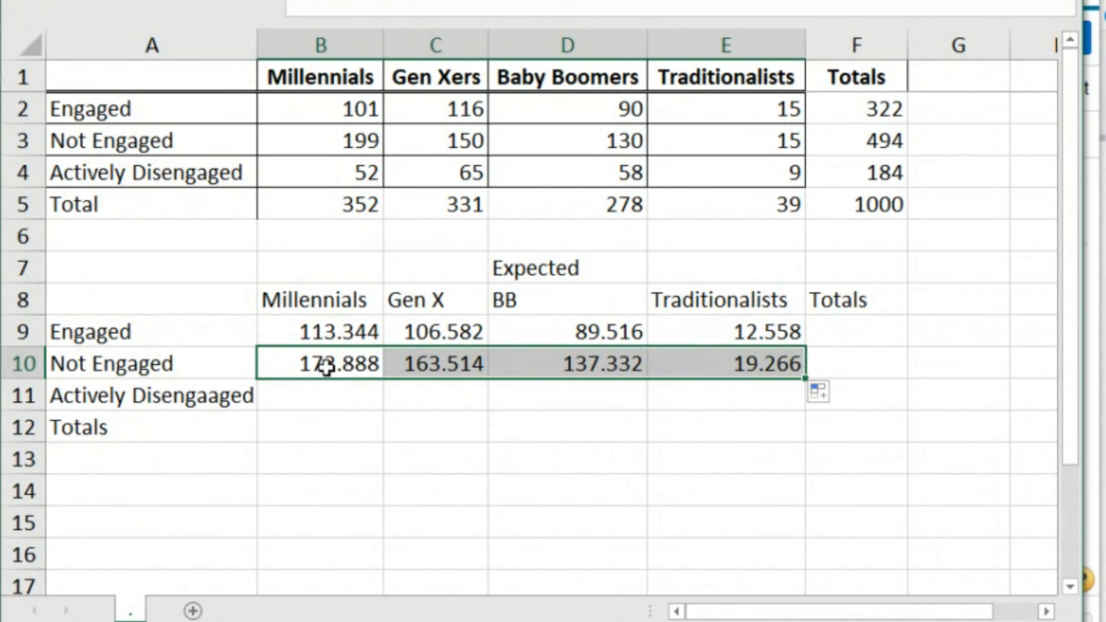
Step: Calculate the expected Actively Disengaged count for Millennials in B11 with =($F$4*B5)/$F$5 and fill the formula across to E11
left_click(347, 403)
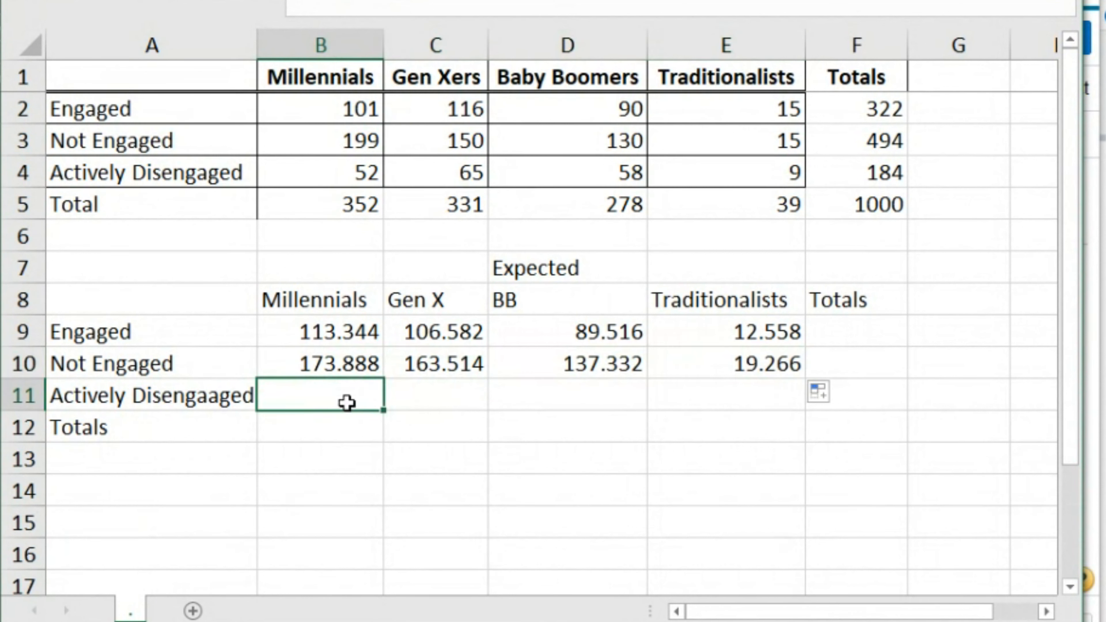
type("=")
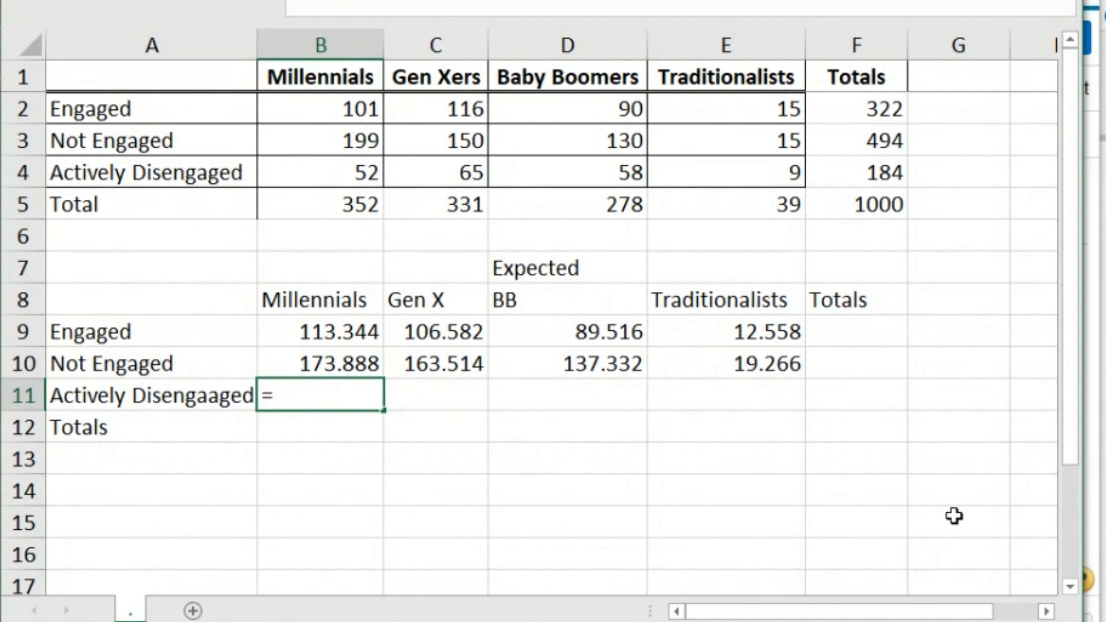
type("(")
left_click(873, 172)
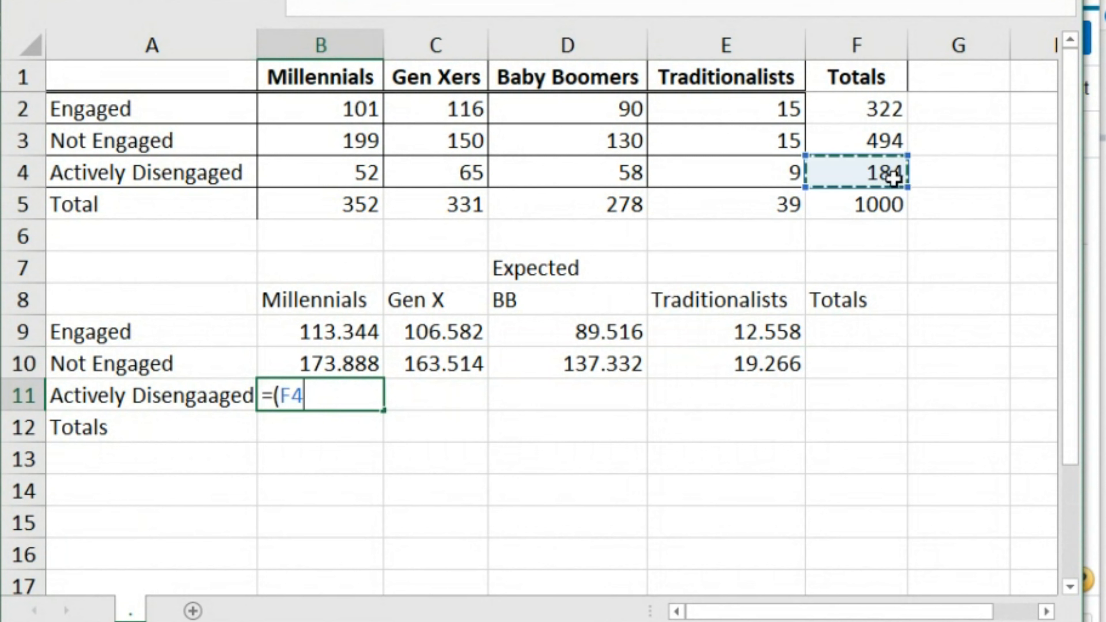
key("F4")
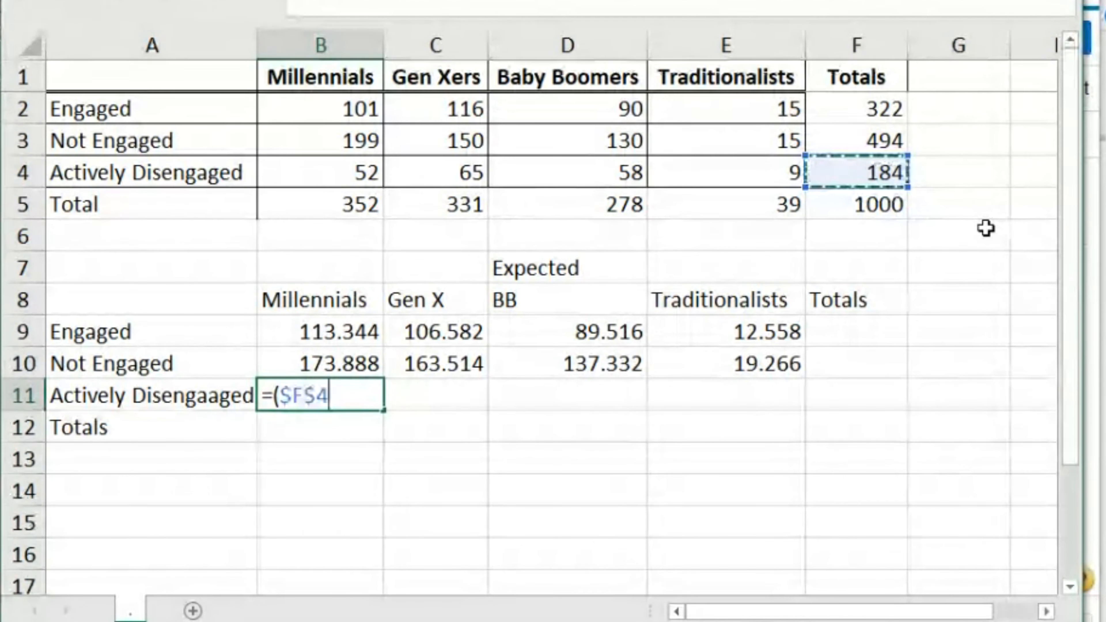
type("*")
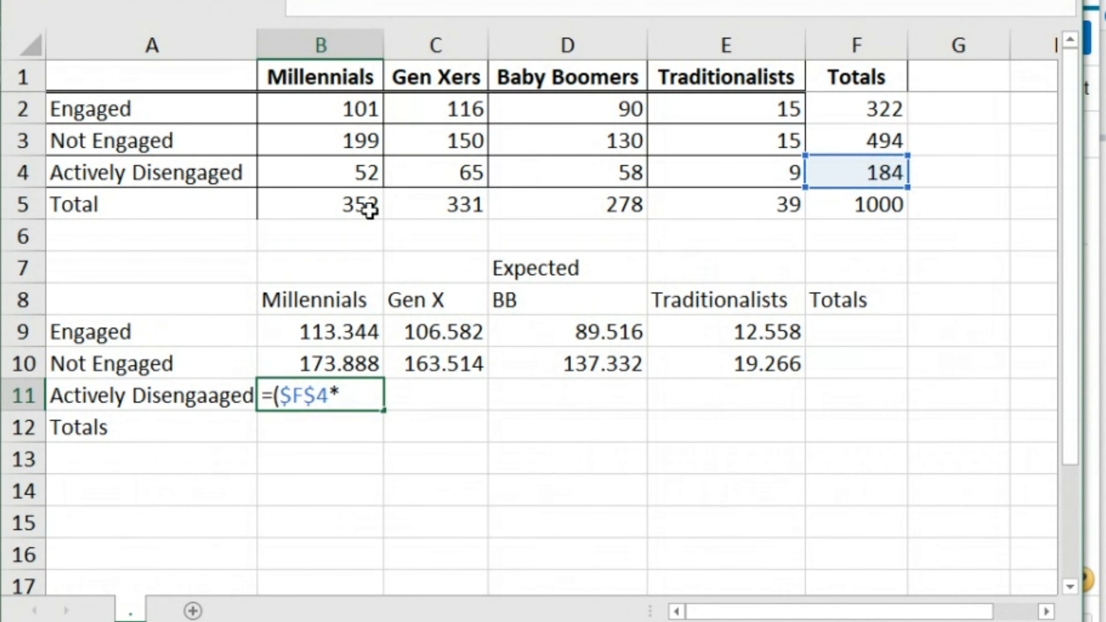
left_click(379, 207)
type(")")
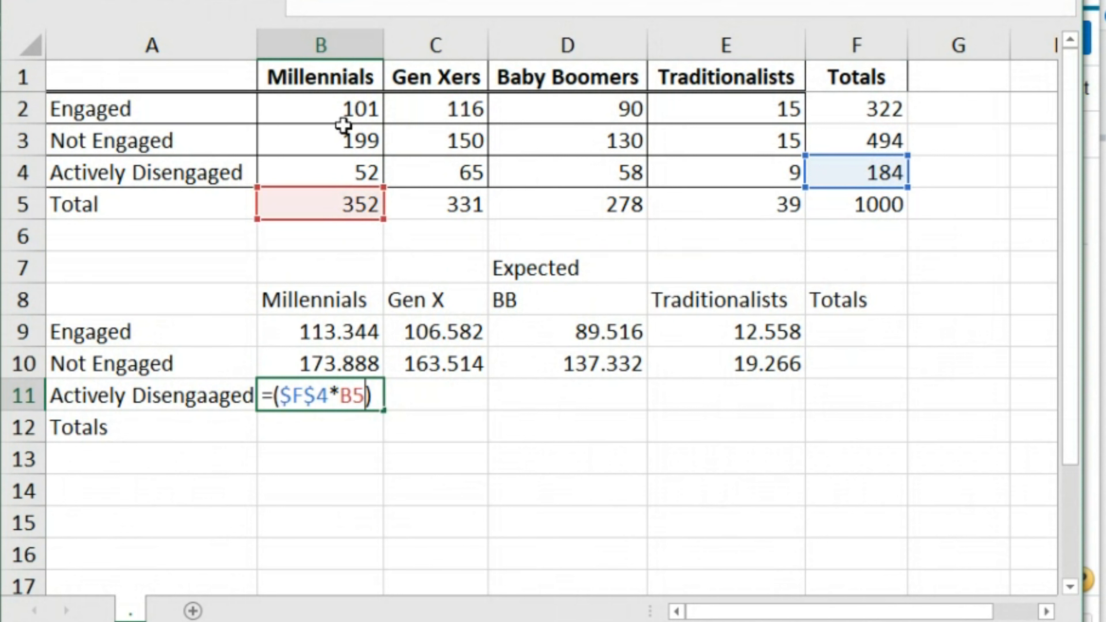
left_click(392, 3)
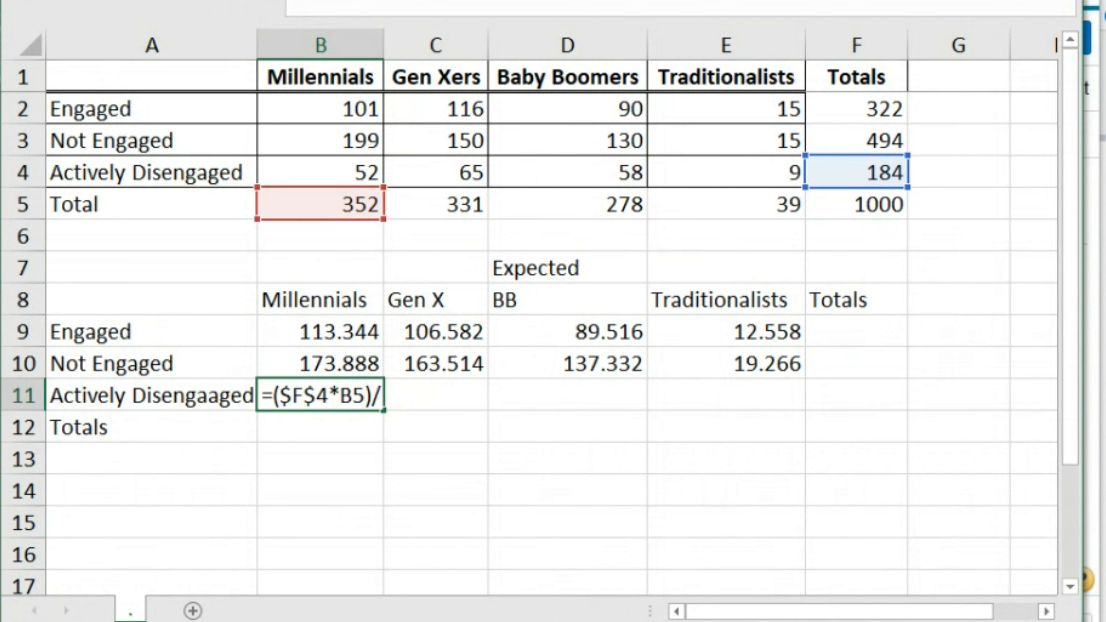
type("/")
left_click(869, 213)
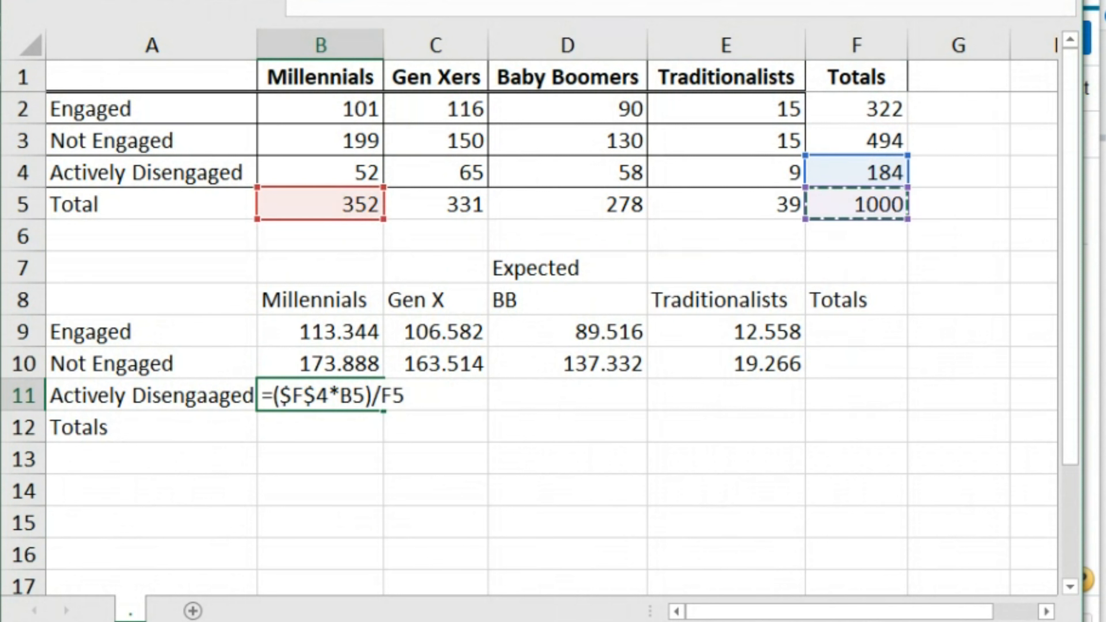
key("F4")
key("Return")
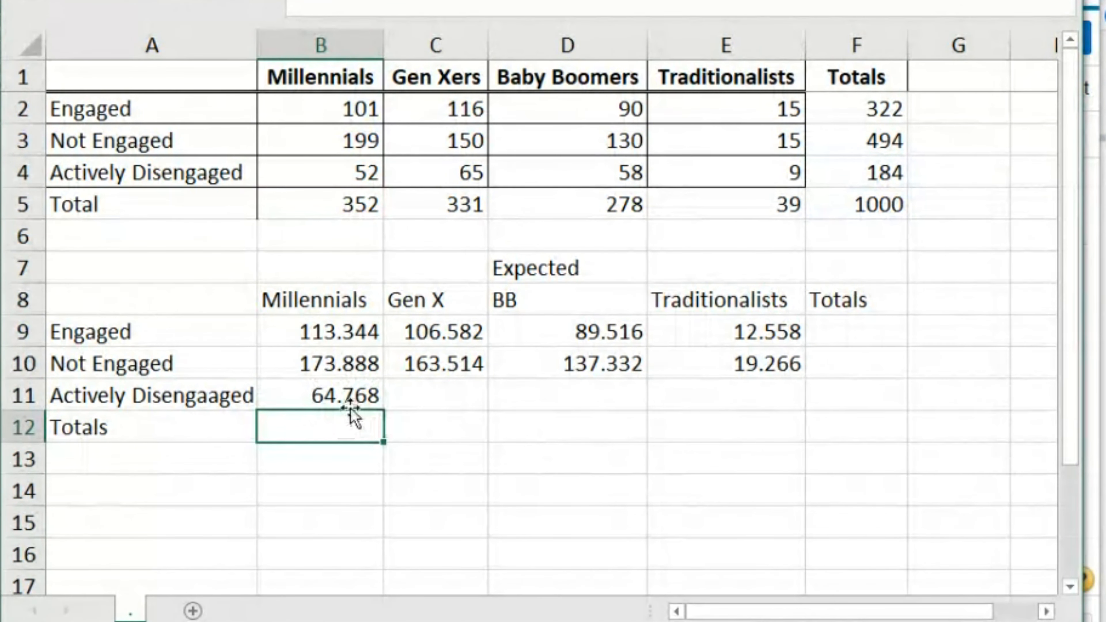
left_click(362, 388)
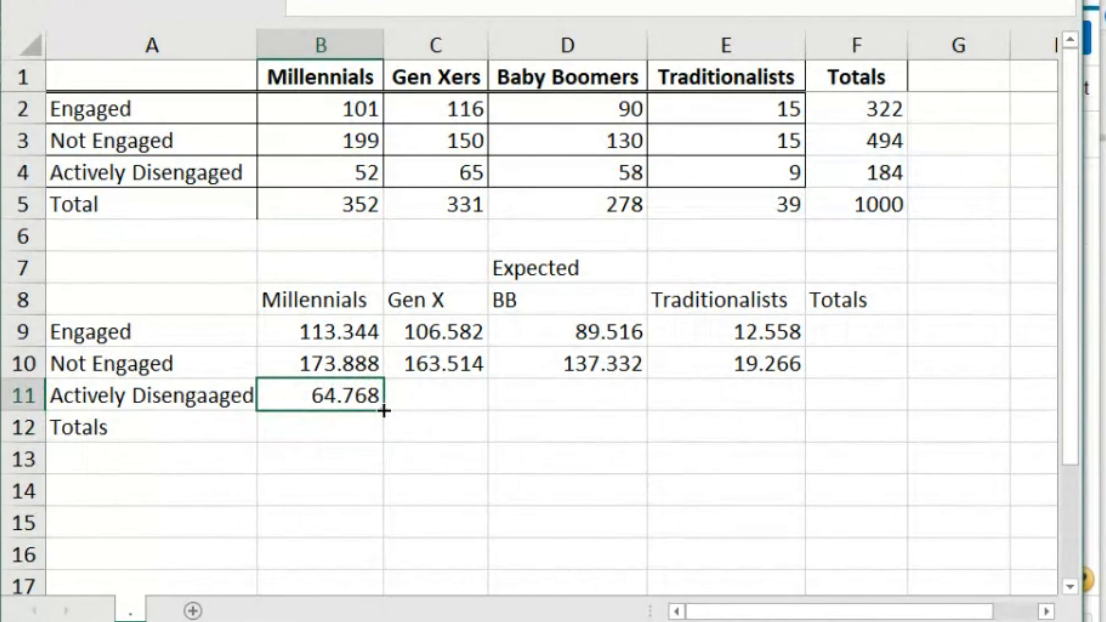
left_click_drag(383, 411, 758, 407)
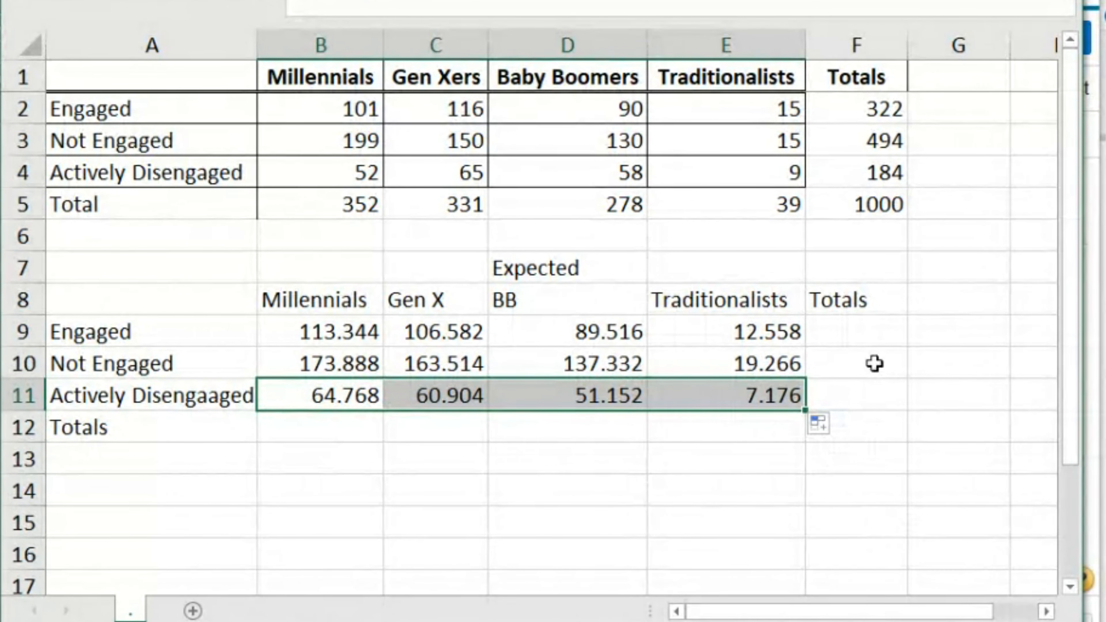
Step: Total the expected Millennials column in B12 with =sum(B9:B11) and fill the formula across to E12
key("Down")
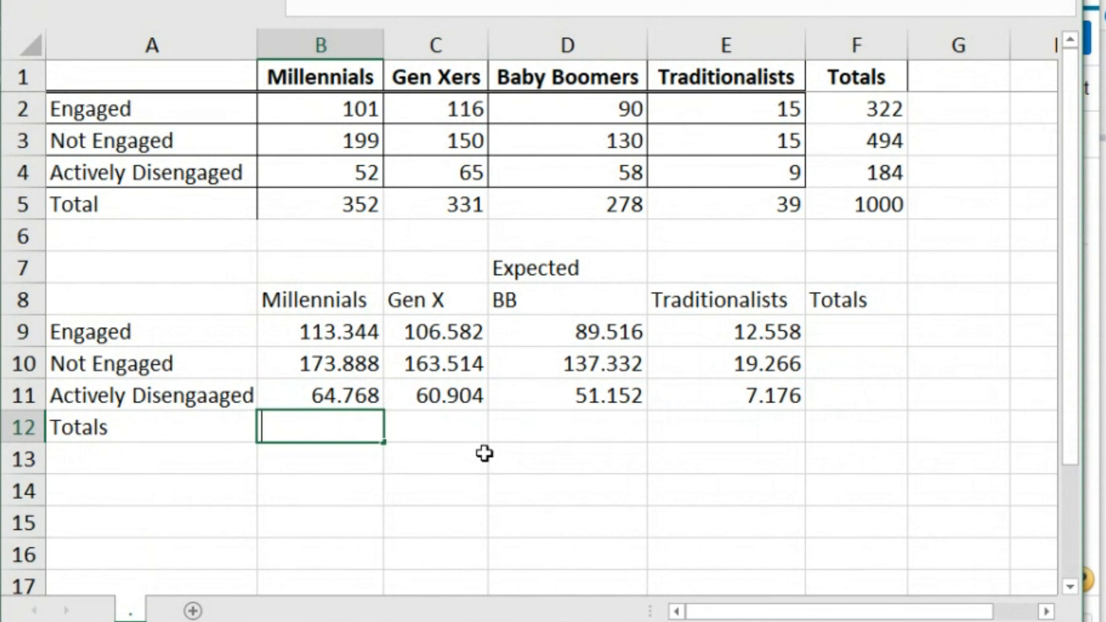
type("=sum")
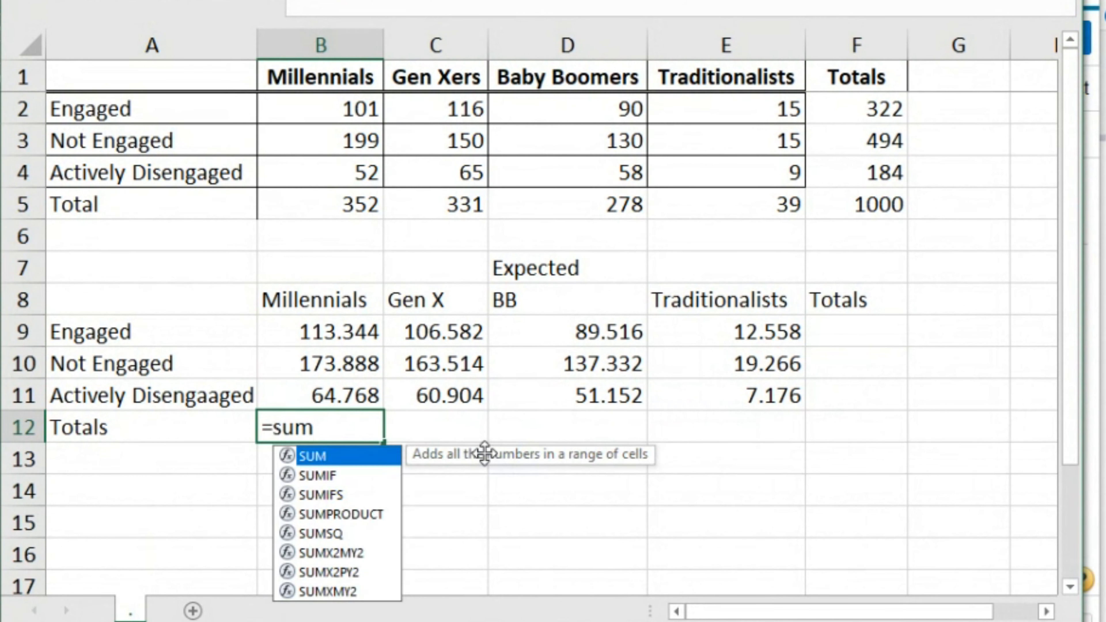
type("(")
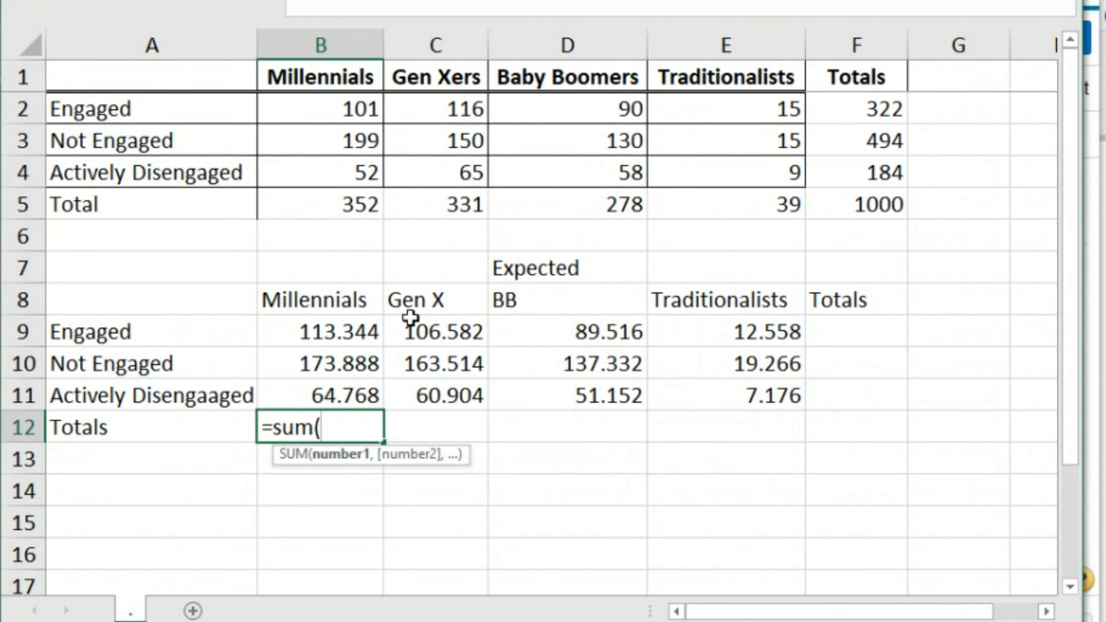
left_click_drag(354, 333, 358, 382)
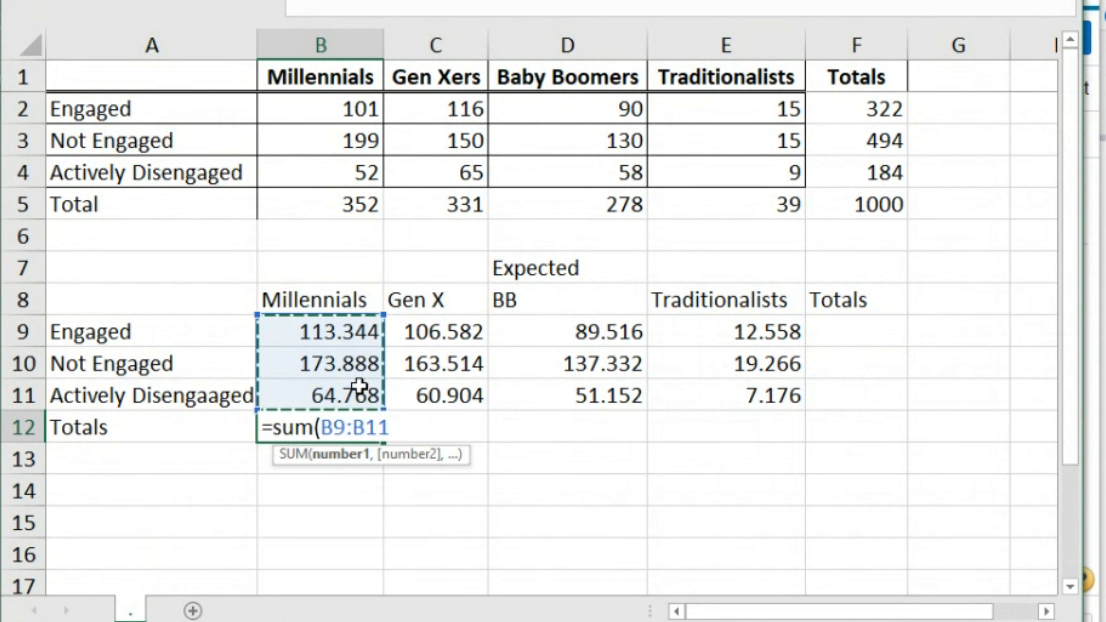
type(")")
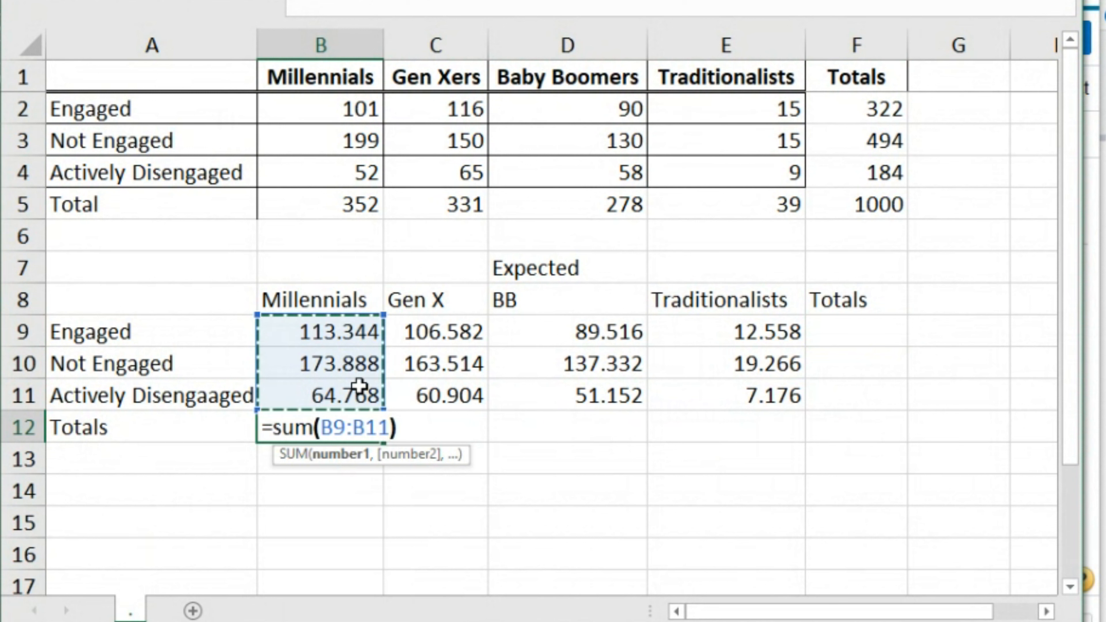
key("Return")
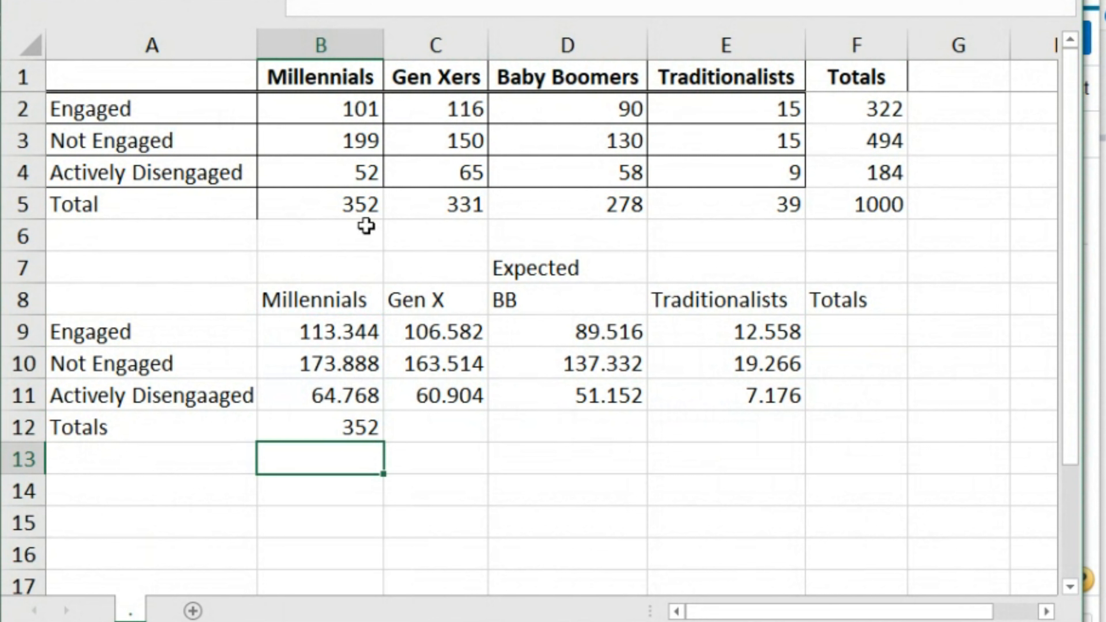
left_click(363, 436)
left_click_drag(382, 444, 607, 436)
left_click_drag(677, 424, 745, 435)
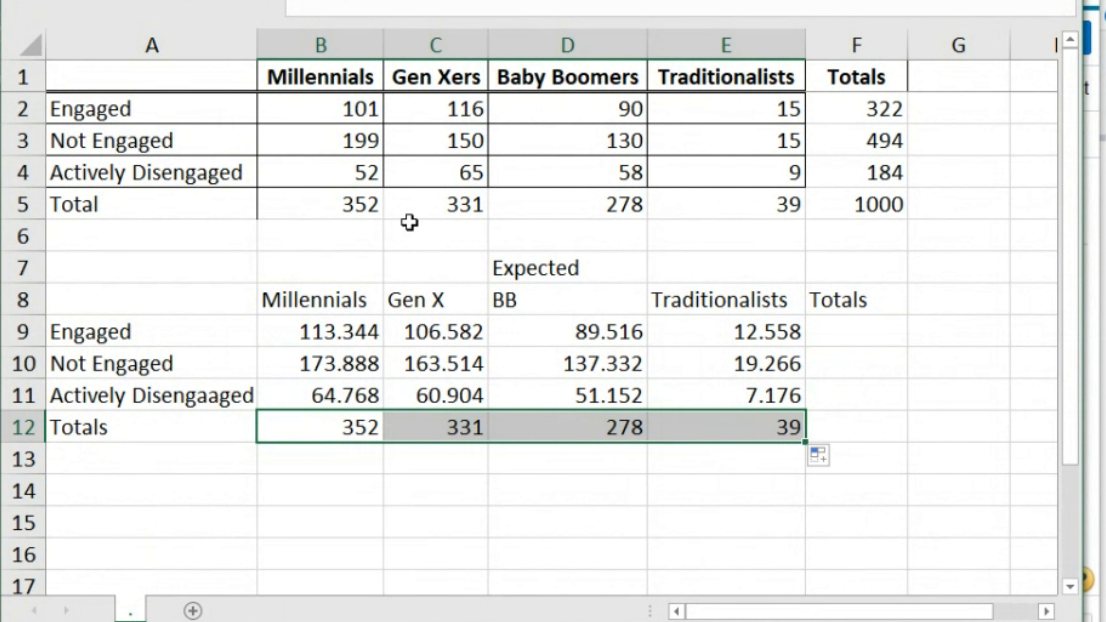
Step: Total the expected Engaged row in F9 with =sum(B9:E9) and fill the formula down to F12
left_click(862, 328)
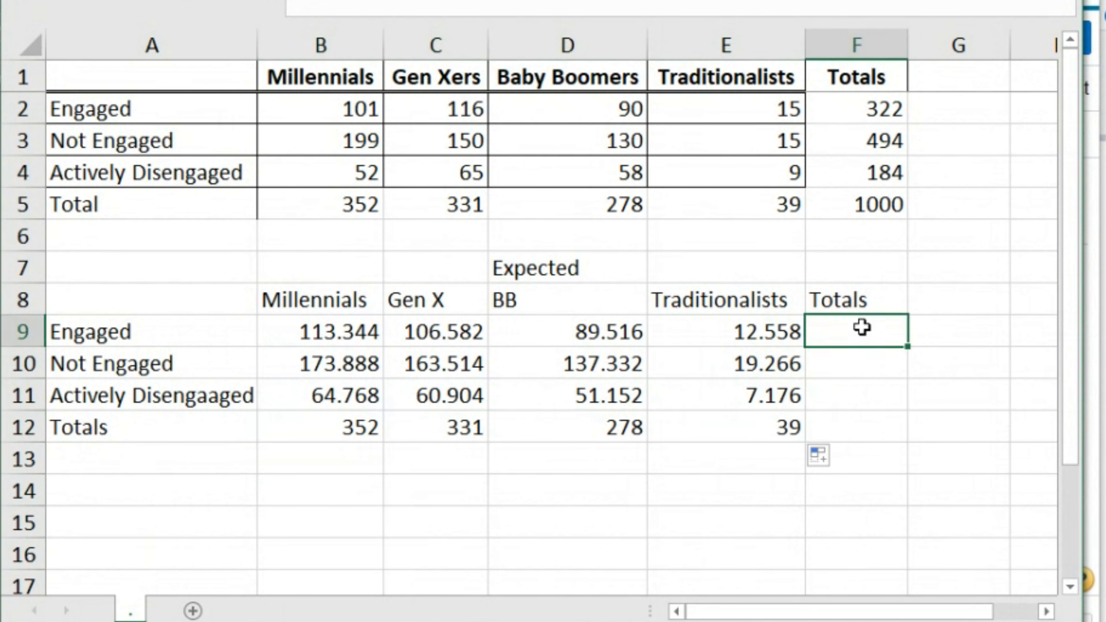
type("=sum(")
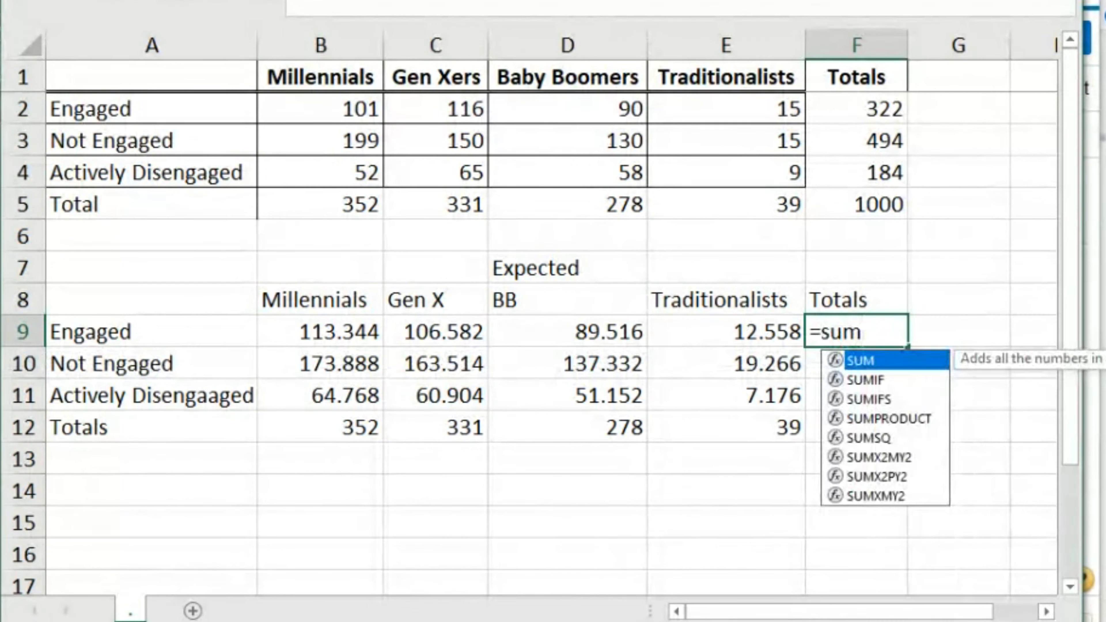
left_click_drag(305, 331, 613, 327)
type(")")
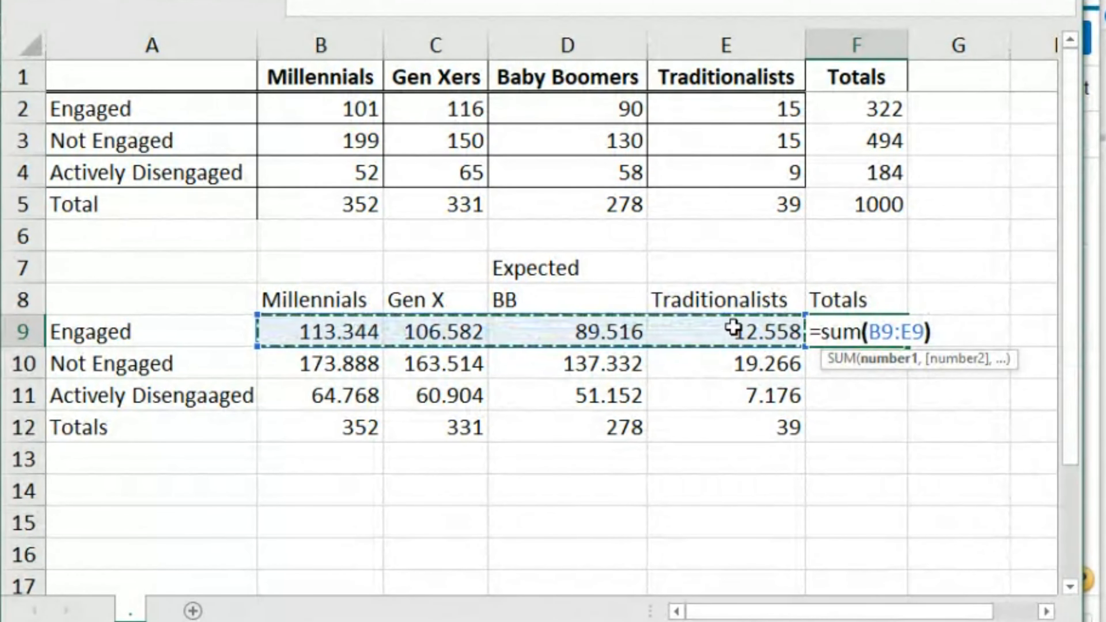
key("Return")
left_click(897, 325)
left_click_drag(908, 348, 909, 441)
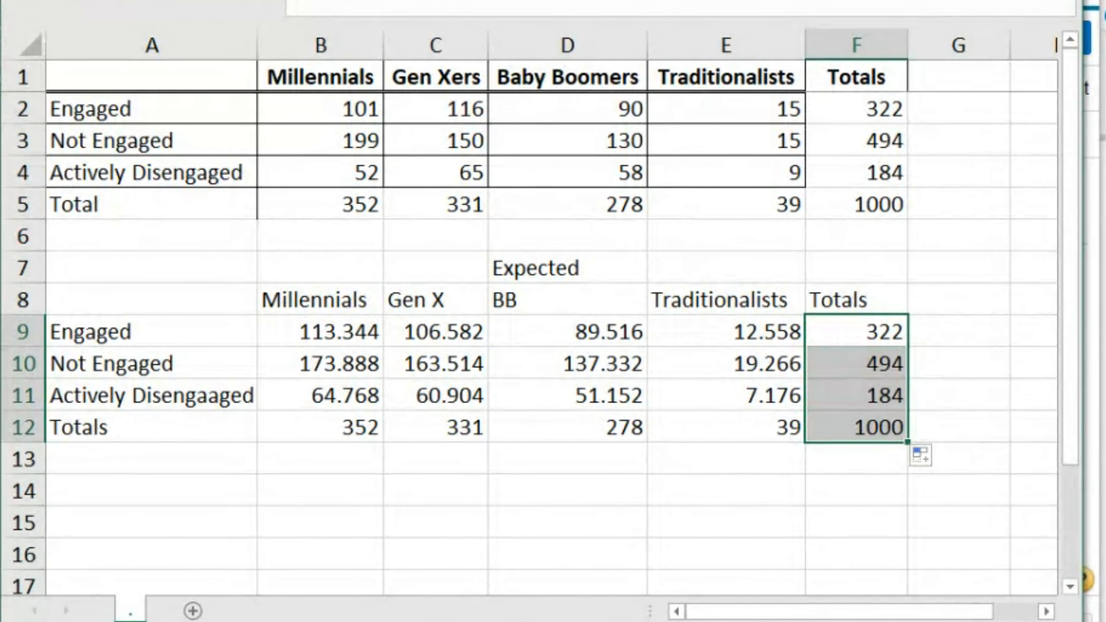
left_click(911, 546)
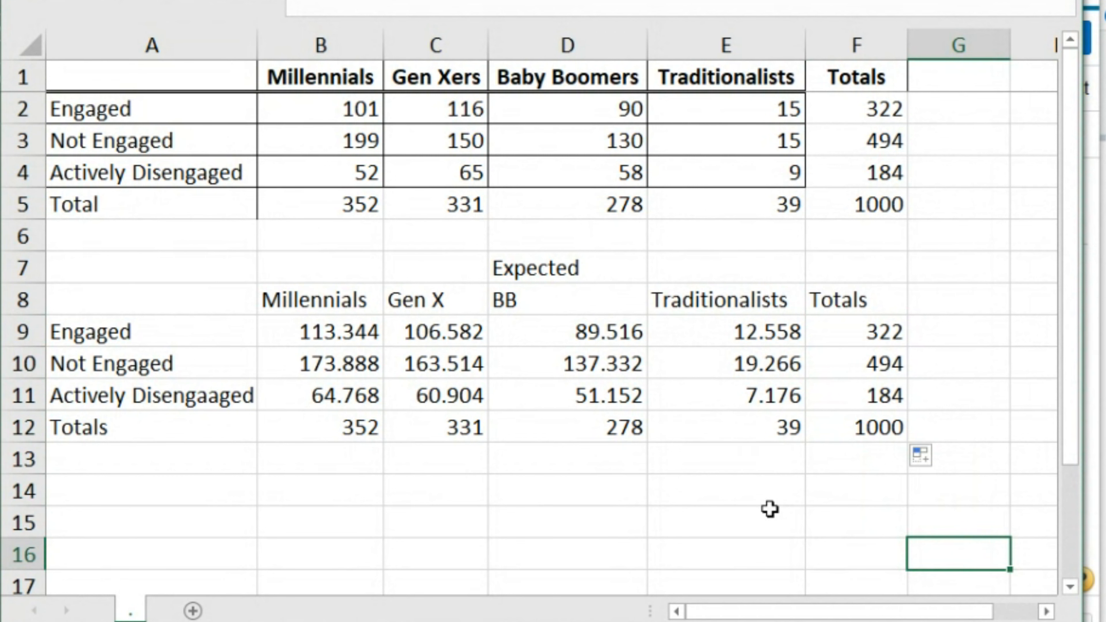
Step: Consult the homework's test statistic question, then label B14 "p value" and B15 "test stat" in the Excel workbook
key("alt+Tab")
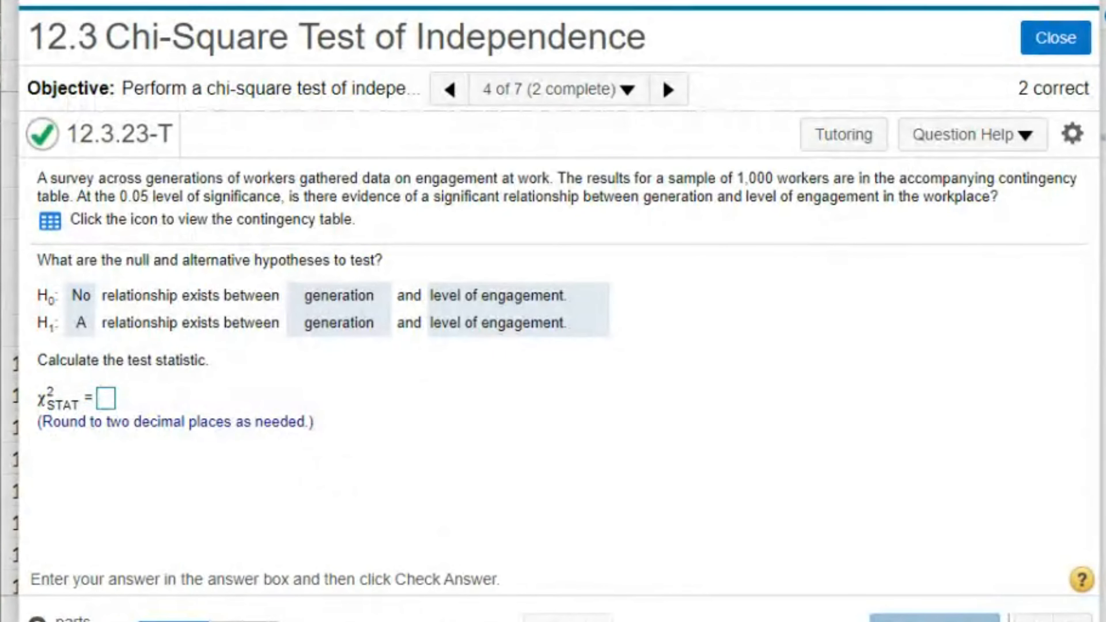
key("alt+Tab")
type("p val")
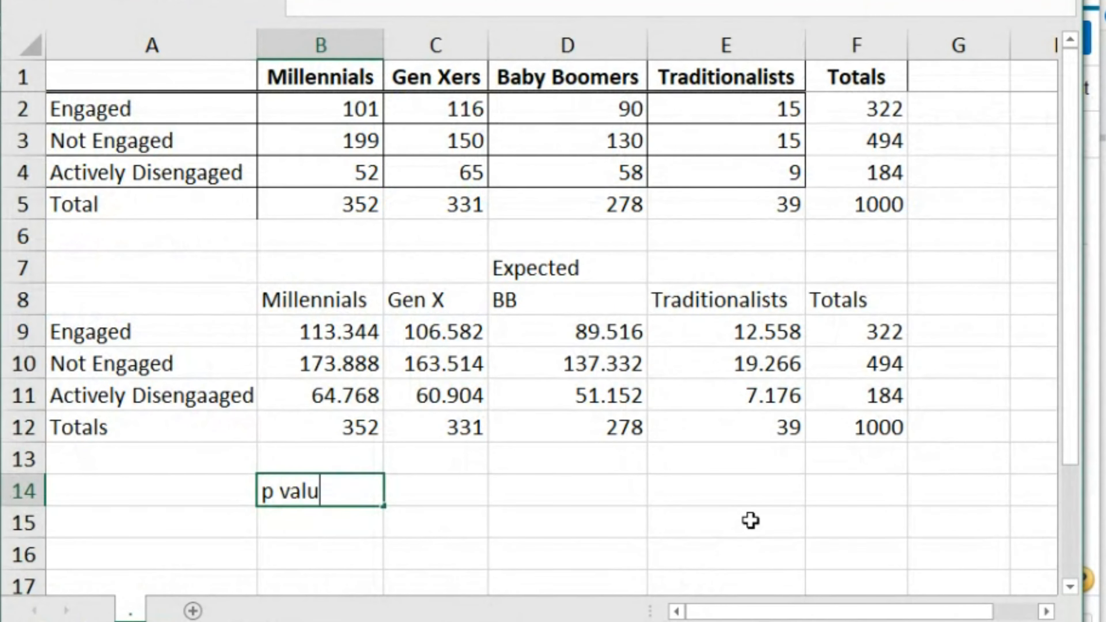
type("ue")
key("Return")
type("test stat")
Step: Calculate the p value in C14 with =chisq.test(B2:E4,B9:E11)
left_click(461, 491)
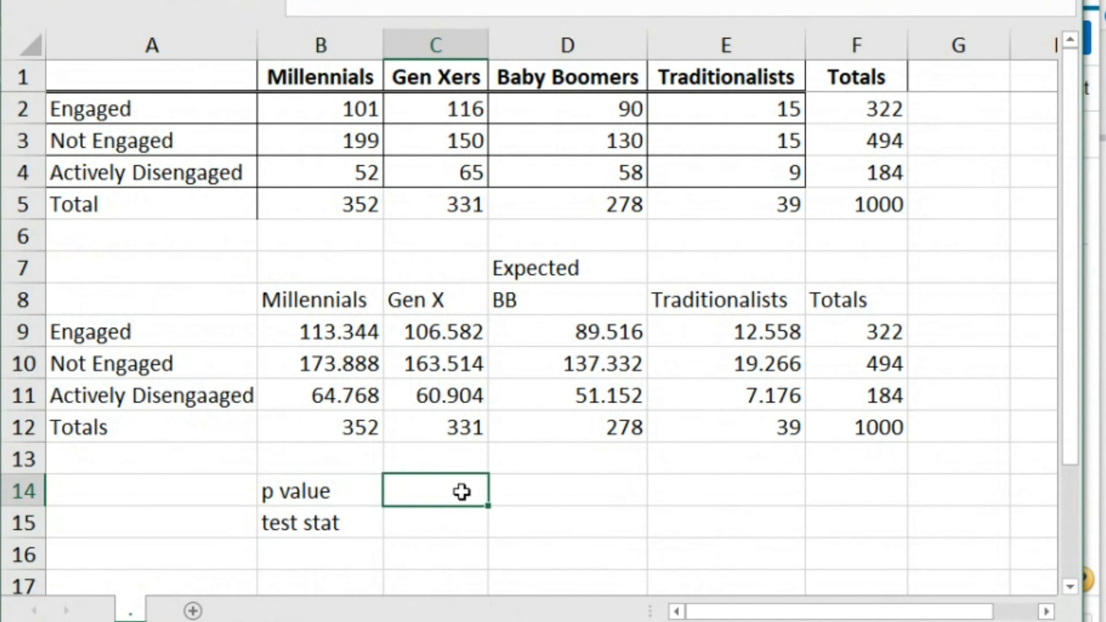
type("=chis")
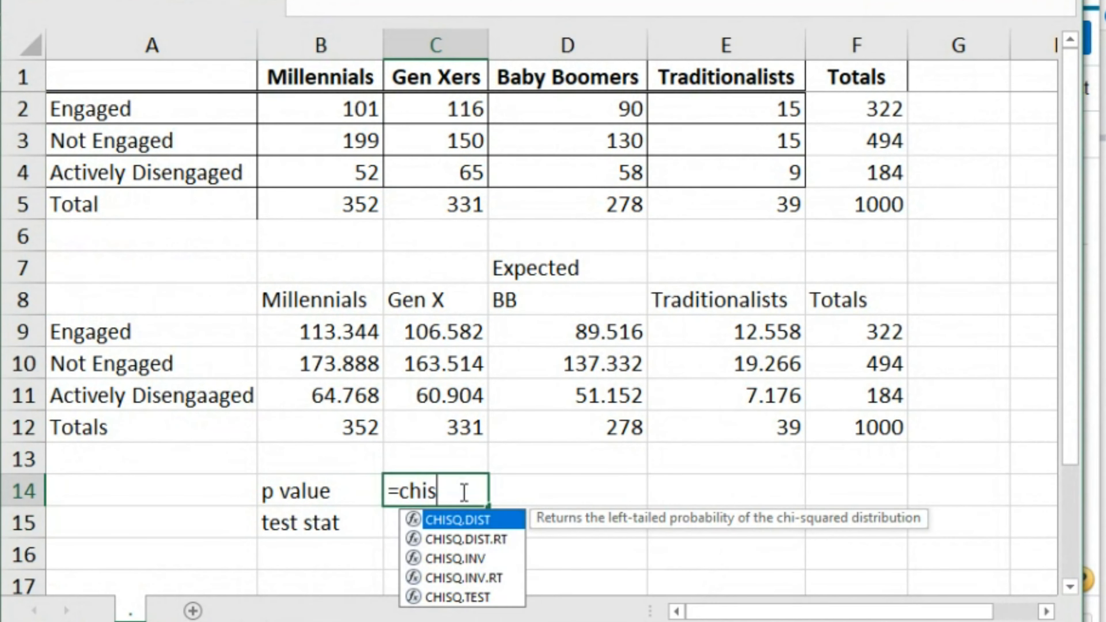
type("q.tes")
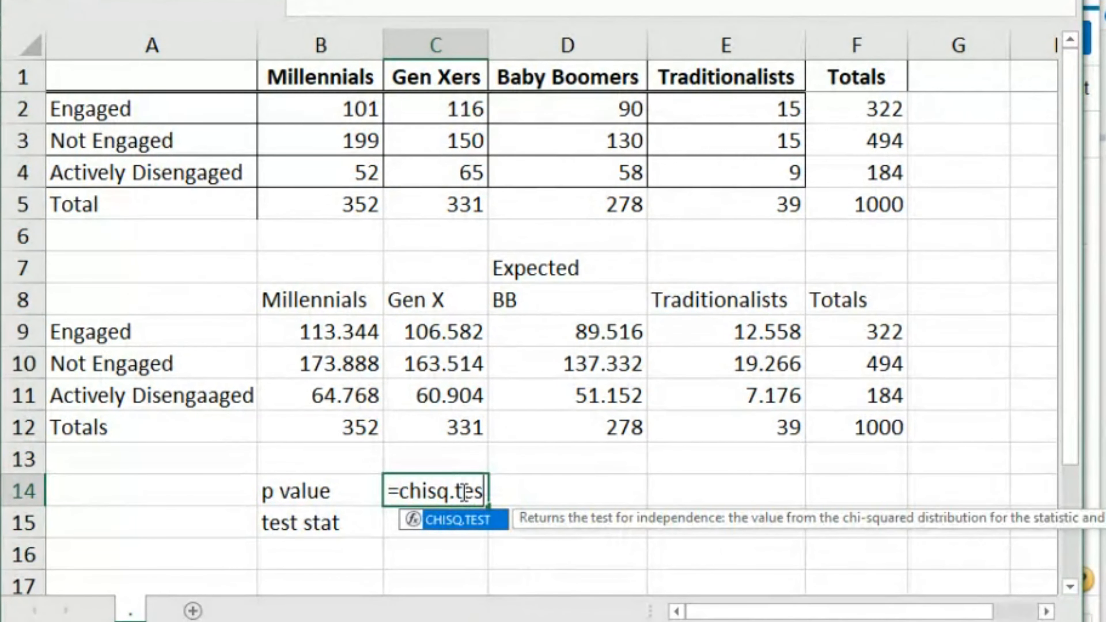
type("t(")
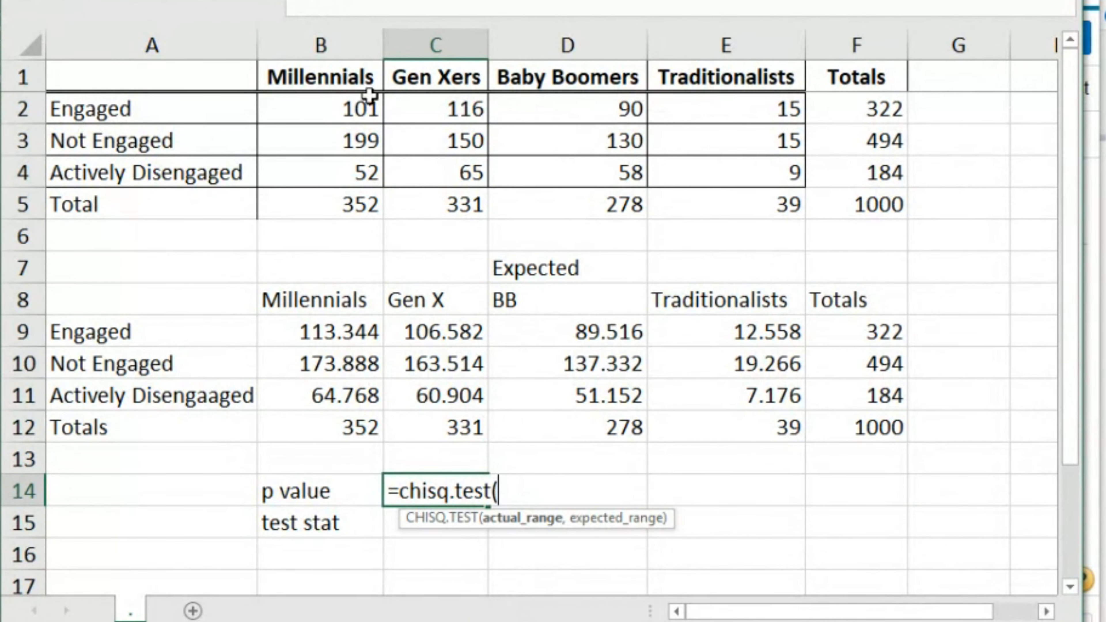
left_click_drag(358, 109, 679, 161)
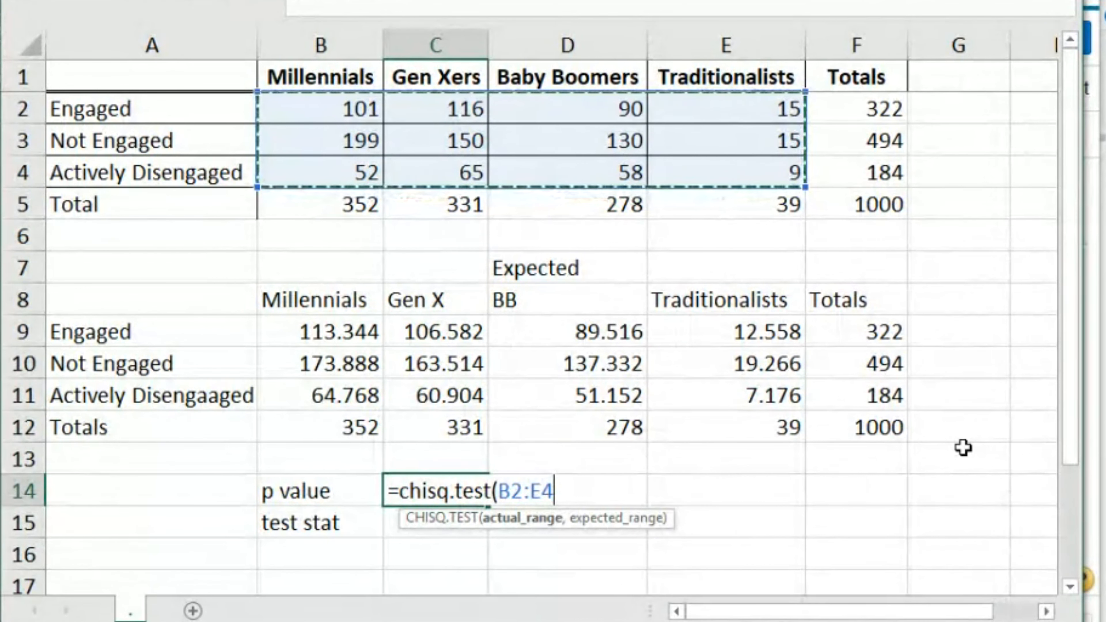
type(",")
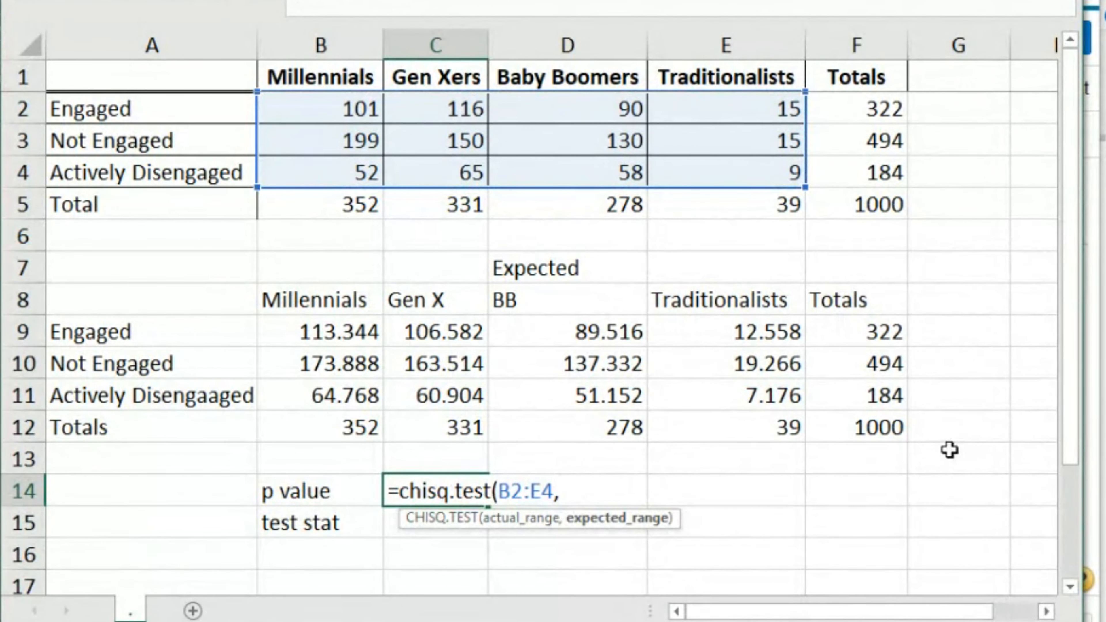
left_click_drag(319, 336, 743, 397)
type(")")
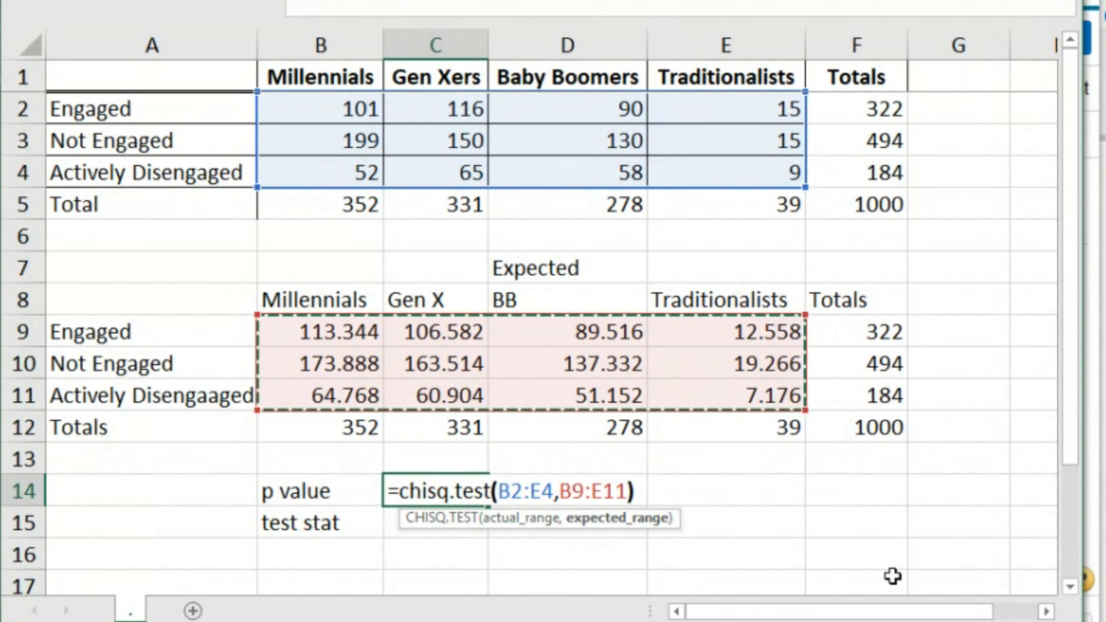
key("Return")
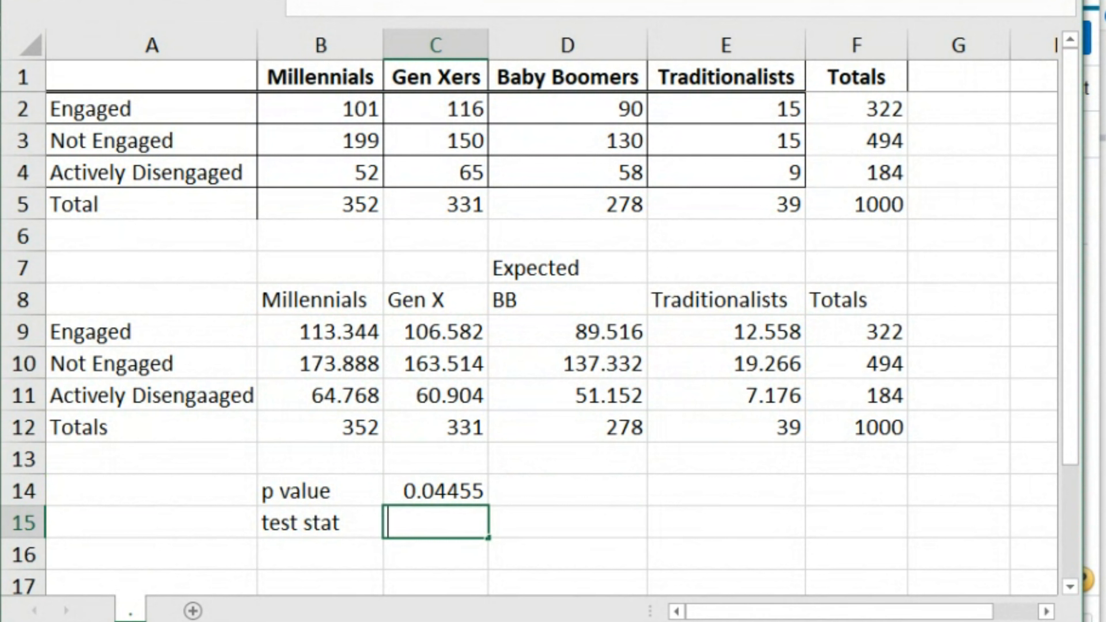
Step: Begin the test statistic formula in C15 with =chisq.inv.rt(, taking the p value in C14 as the probability
type("c")
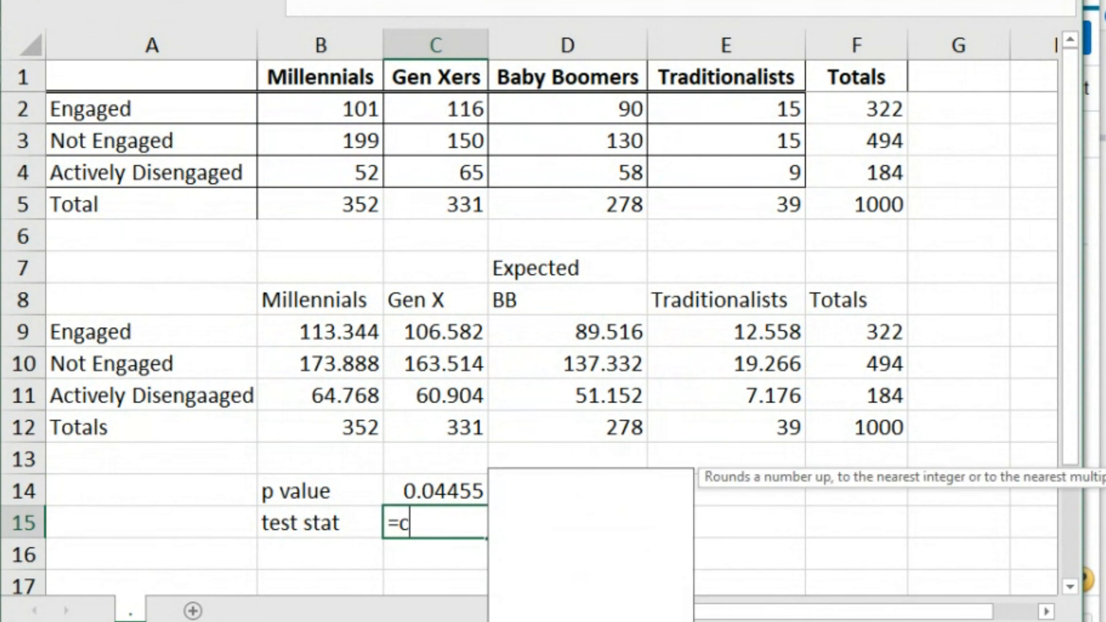
type("his")
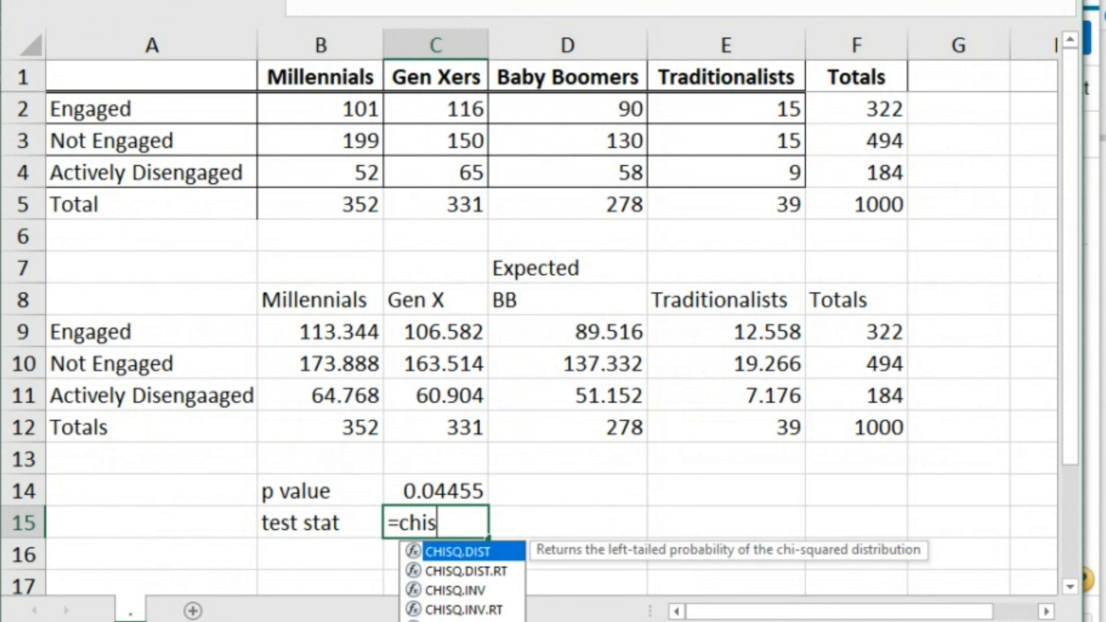
type("q.i")
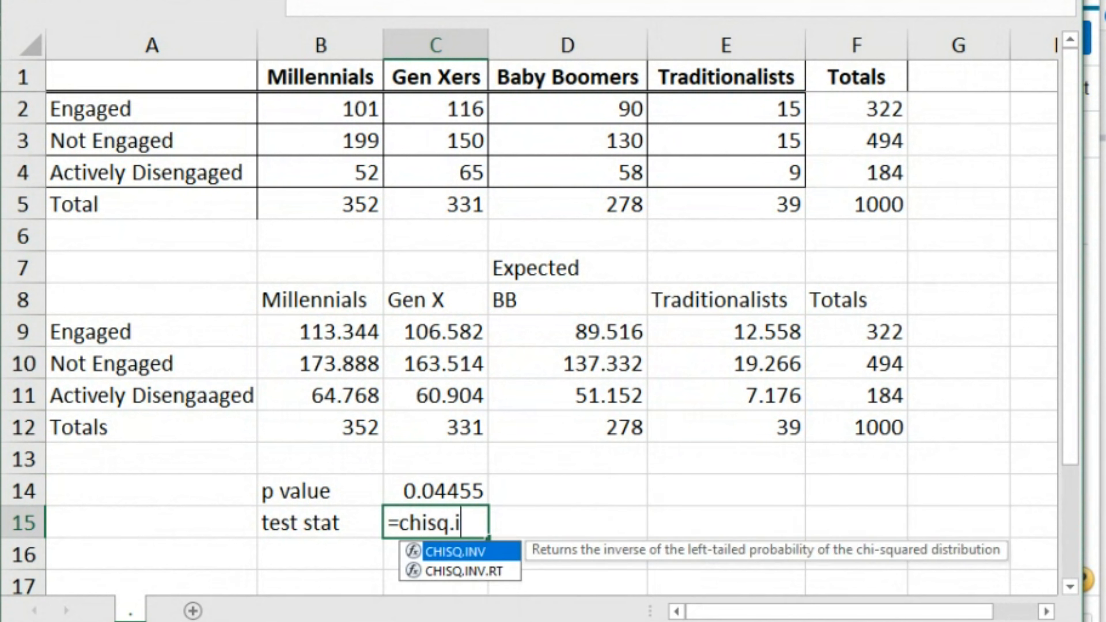
type("nv.rt(")
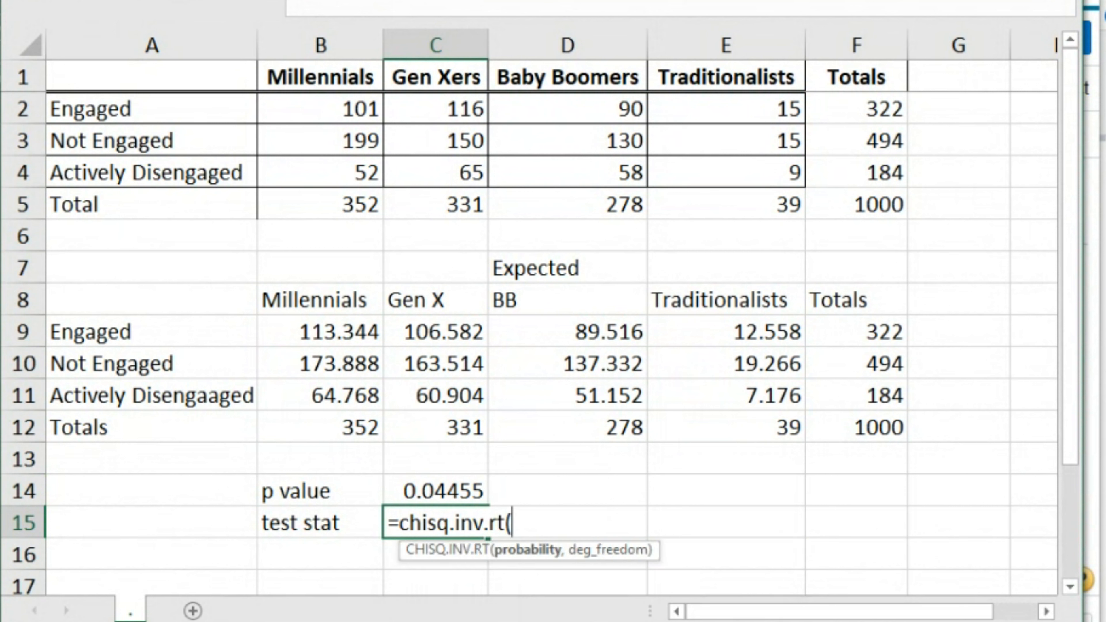
left_click(435, 496)
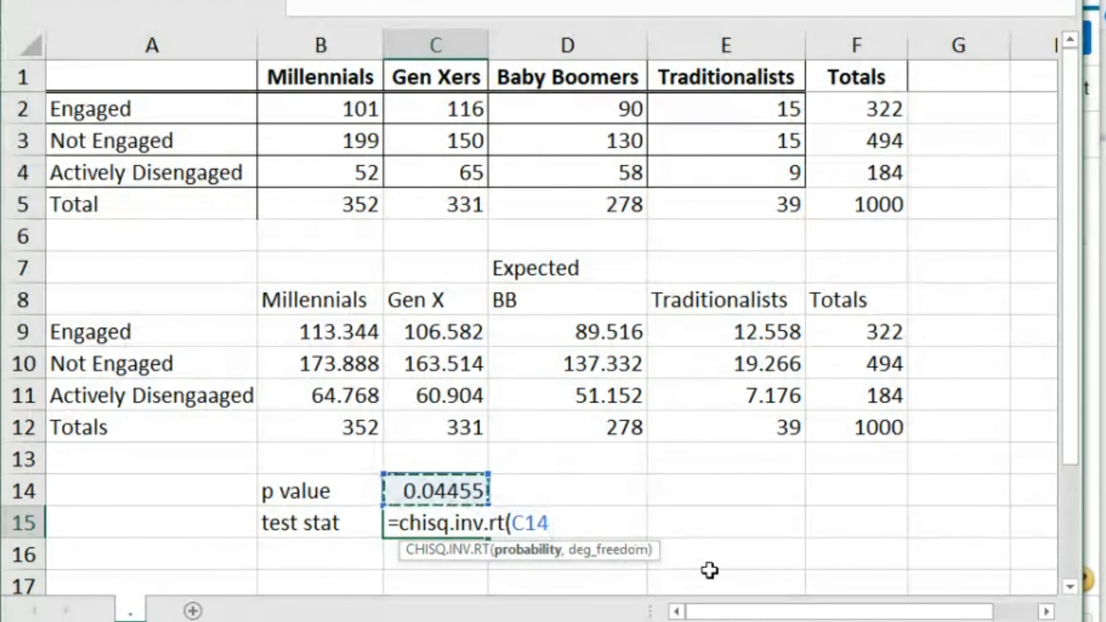
type(",")
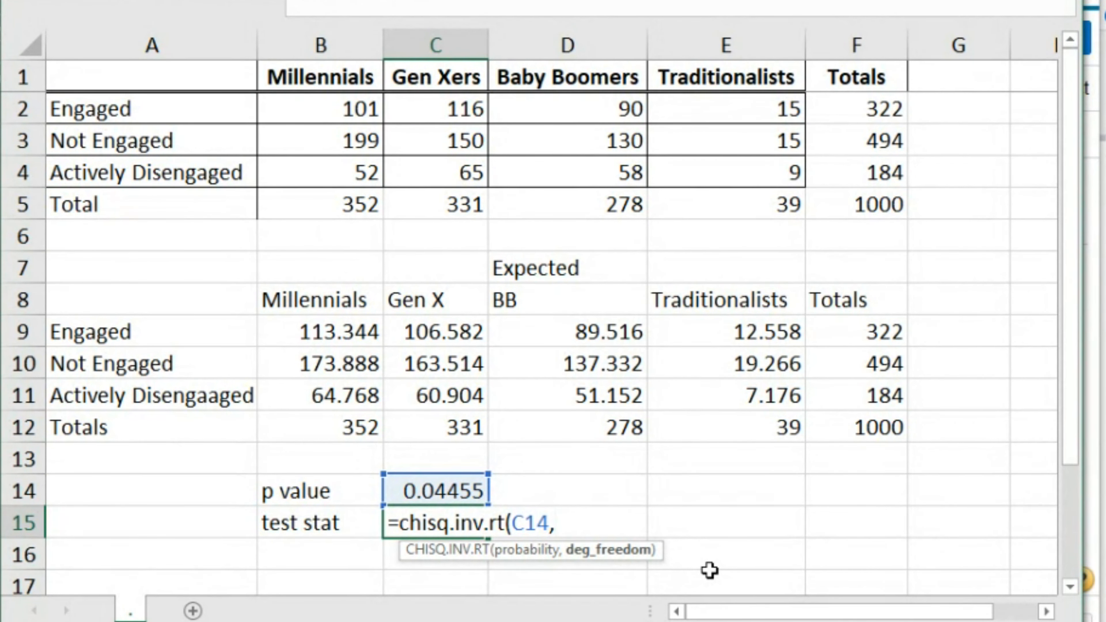
Step: Switch to Paint and handwrite the degrees-of-freedom formula (r-1)*(c-1) in black on the blank canvas
mouse_move(330, 231)
left_mouse_down()
mouse_move(355, 227)
mouse_move(387, 264)
left_mouse_up()
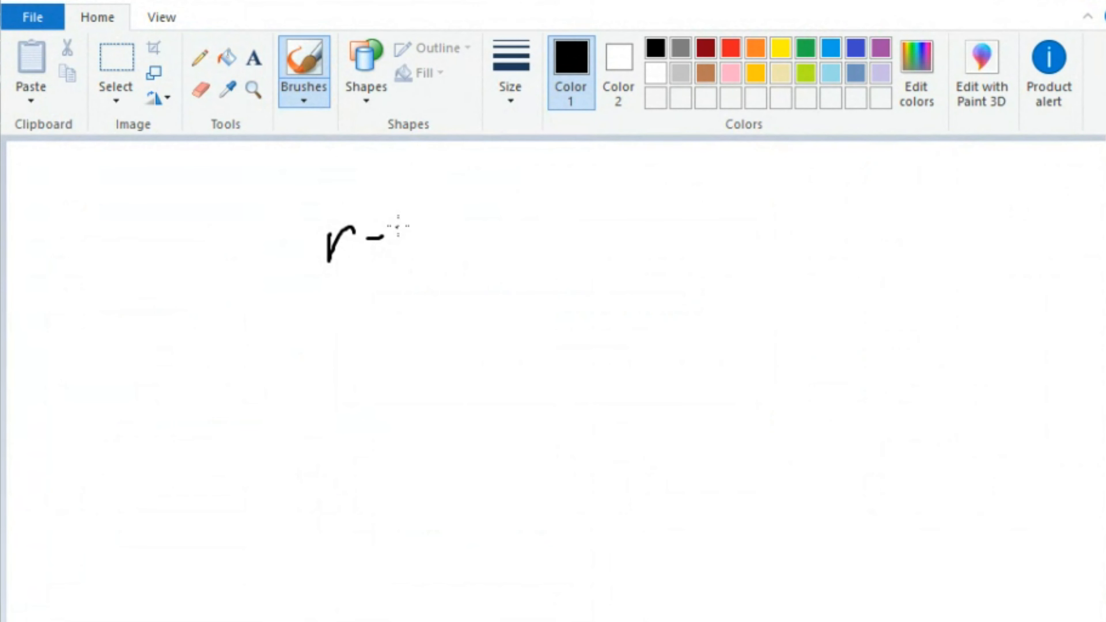
left_click_drag(306, 209, 300, 270)
left_click_drag(417, 196, 417, 261)
left_click_drag(455, 224, 455, 252)
left_click_drag(453, 238, 468, 239)
left_click_drag(395, 197, 410, 262)
left_click_drag(517, 226, 518, 239)
left_click_drag(535, 235, 567, 238)
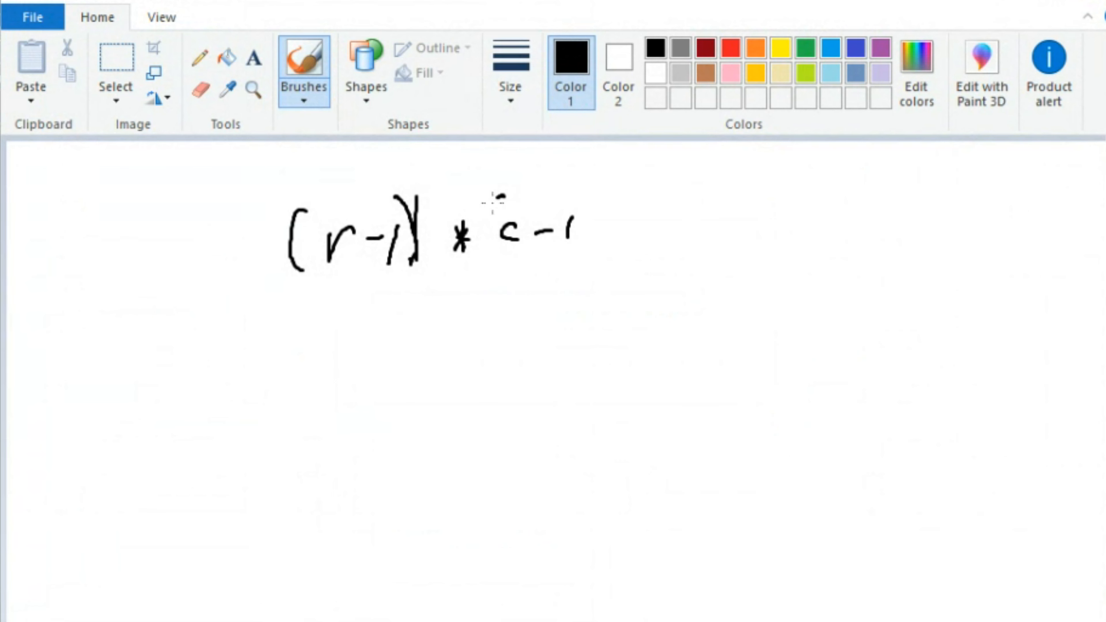
left_click_drag(503, 196, 510, 270)
left_click_drag(591, 197, 585, 269)
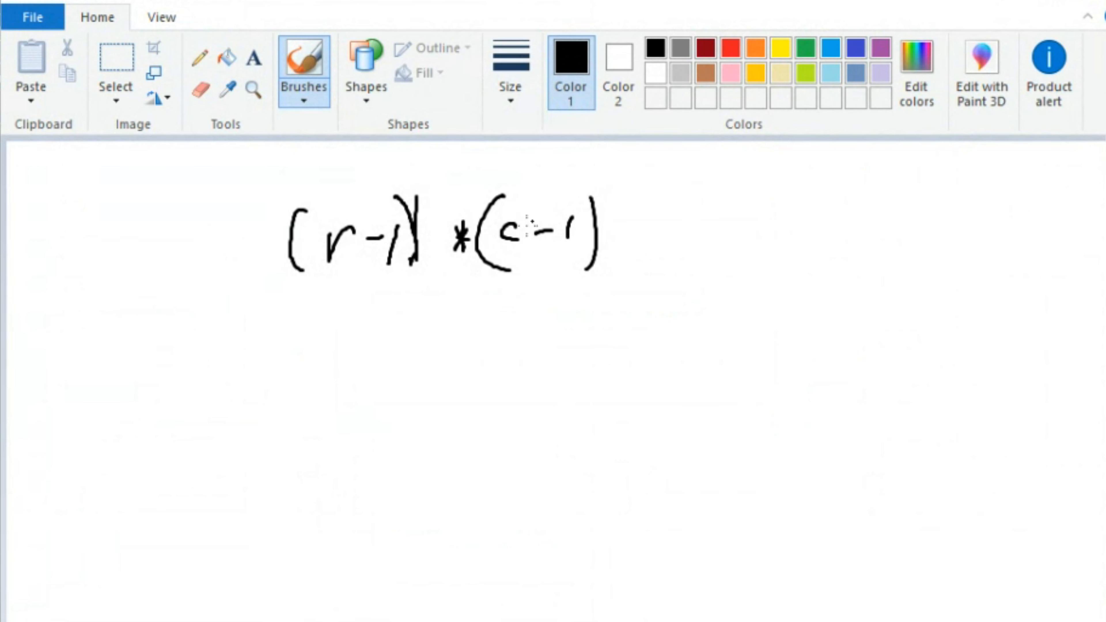
Step: Handwrite the substituted expression (3-1)*(4-1) beneath the degrees-of-freedom formula
mouse_move(321, 306)
left_mouse_down()
mouse_move(320, 342)
mouse_move(372, 329)
left_mouse_up()
left_click_drag(378, 316, 376, 341)
left_click_drag(304, 295, 320, 360)
left_click_drag(391, 300, 401, 357)
left_click_drag(429, 316, 434, 344)
left_click_drag(426, 332, 445, 326)
left_click_drag(504, 306, 531, 322)
left_click_drag(528, 305, 518, 347)
left_click_drag(542, 324, 556, 321)
left_click_drag(496, 290, 510, 350)
mouse_move(571, 305)
left_mouse_down()
mouse_move(567, 334)
mouse_move(588, 349)
left_mouse_up()
Step: Handwrite 2 * 3 = 6 beneath the substituted expression and circle the 6 in red
left_click_drag(356, 383, 385, 403)
mouse_move(425, 391)
left_mouse_down()
mouse_move(455, 401)
mouse_move(445, 403)
left_mouse_up()
mouse_move(513, 387)
left_mouse_down()
mouse_move(530, 395)
mouse_move(512, 408)
left_mouse_up()
mouse_move(610, 401)
left_mouse_down()
mouse_move(633, 403)
mouse_move(629, 390)
left_mouse_up()
left_click_drag(685, 379, 679, 397)
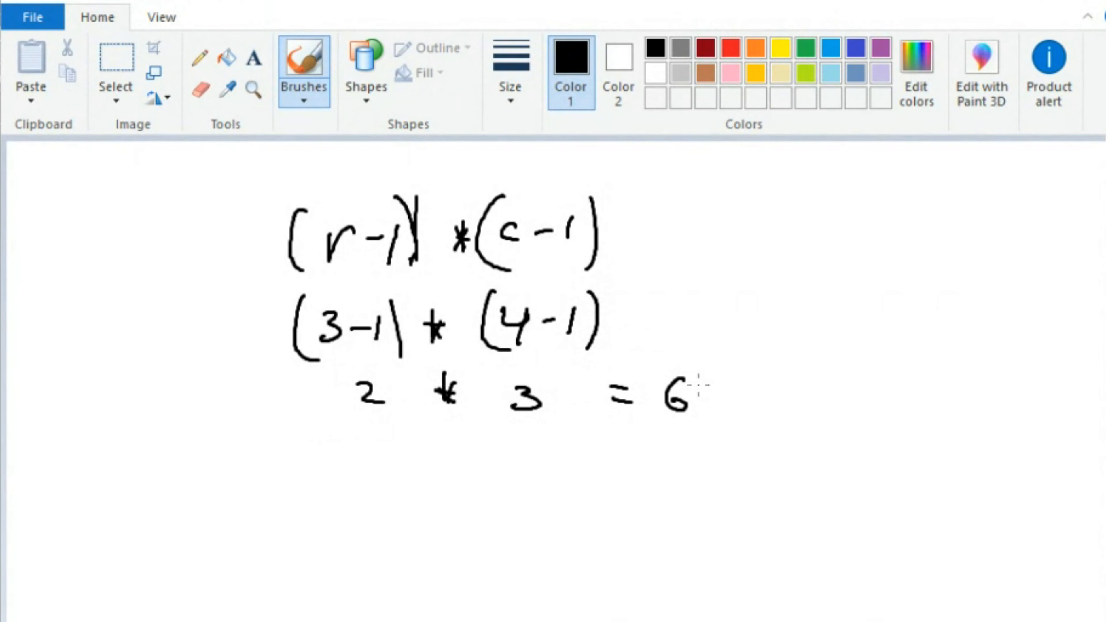
left_click(731, 48)
mouse_move(688, 342)
left_mouse_down()
mouse_move(718, 338)
mouse_move(696, 336)
left_mouse_up()
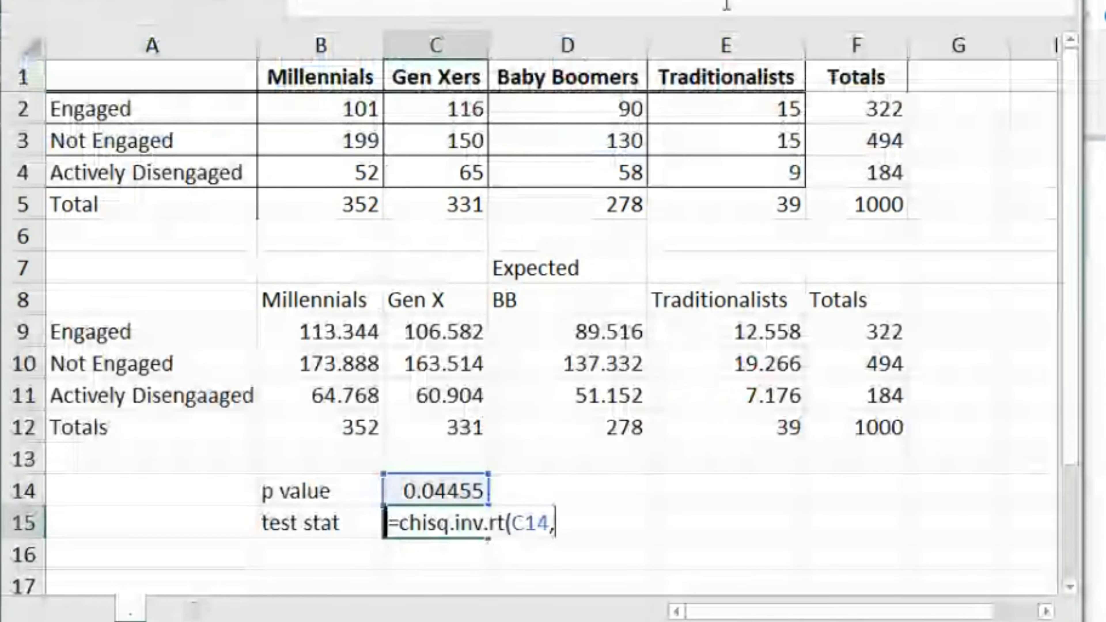
Step: Return to the Excel workbook and complete the C15 test statistic formula with 6 degrees of freedom
type(",")
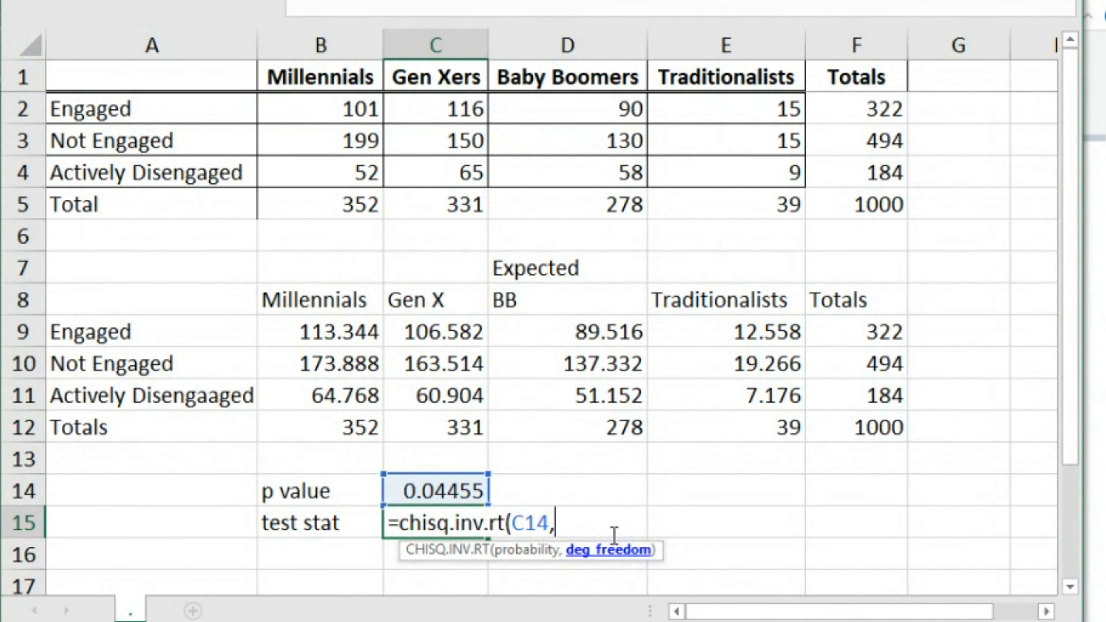
type("6")
key("Return")
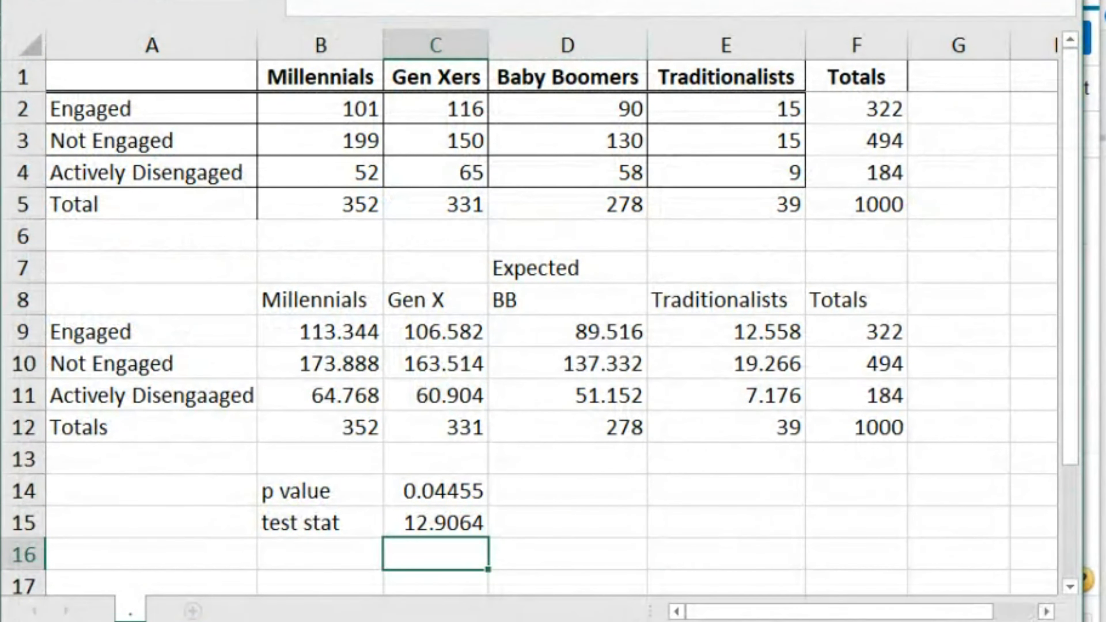
Step: Switch to the homework question and submit 12.91 as the test statistic and .045 as the p-value, consulting C14 in the workbook
left_click(1094, 495)
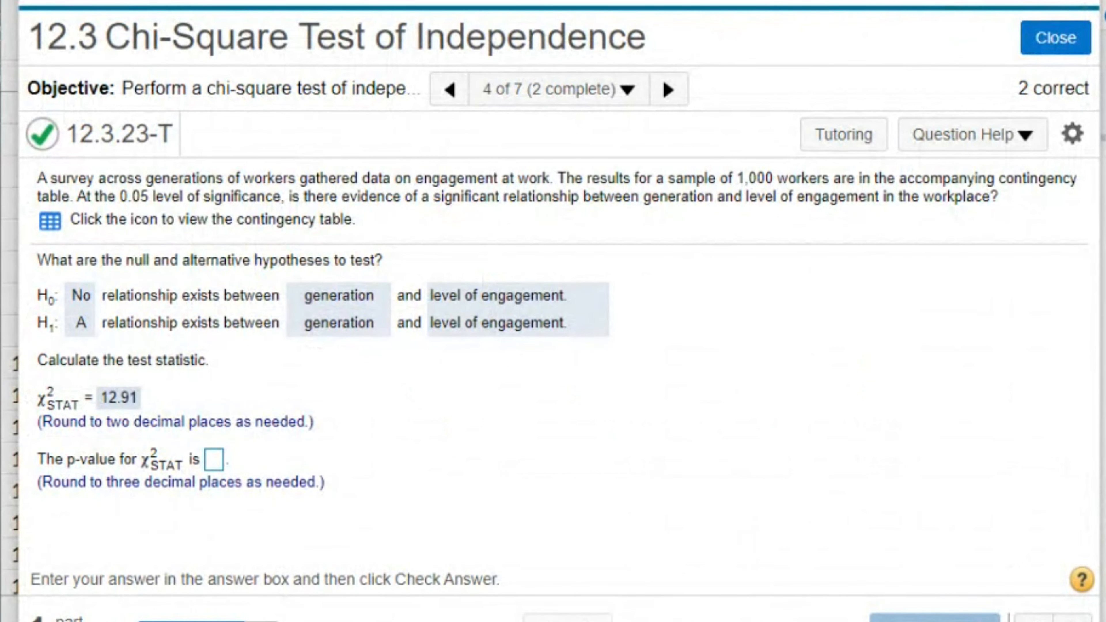
key("alt+Tab")
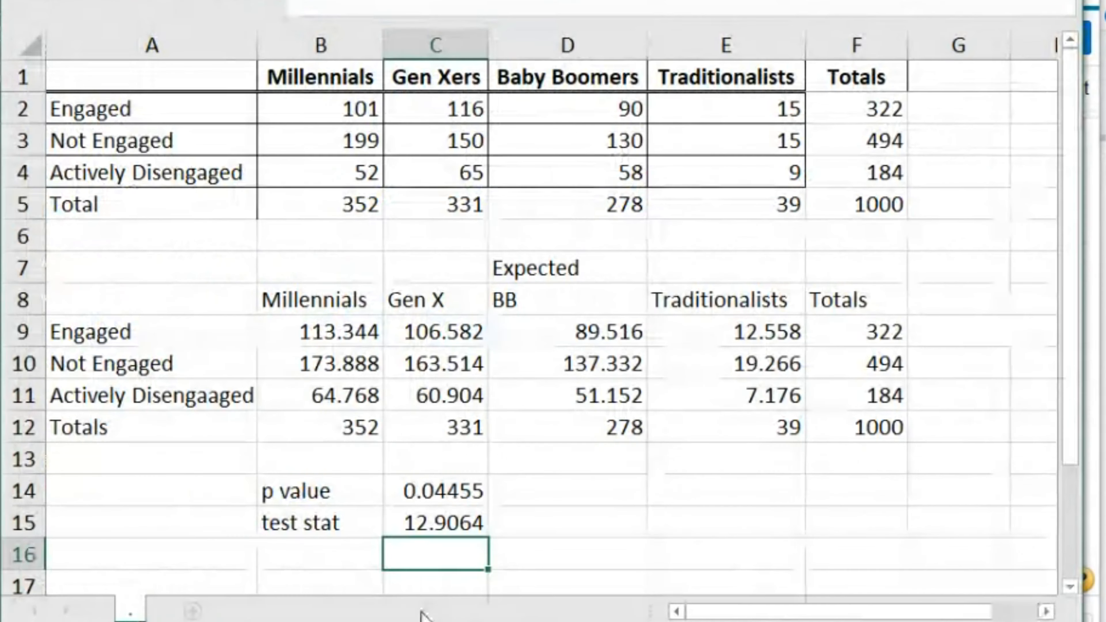
left_click(435, 494)
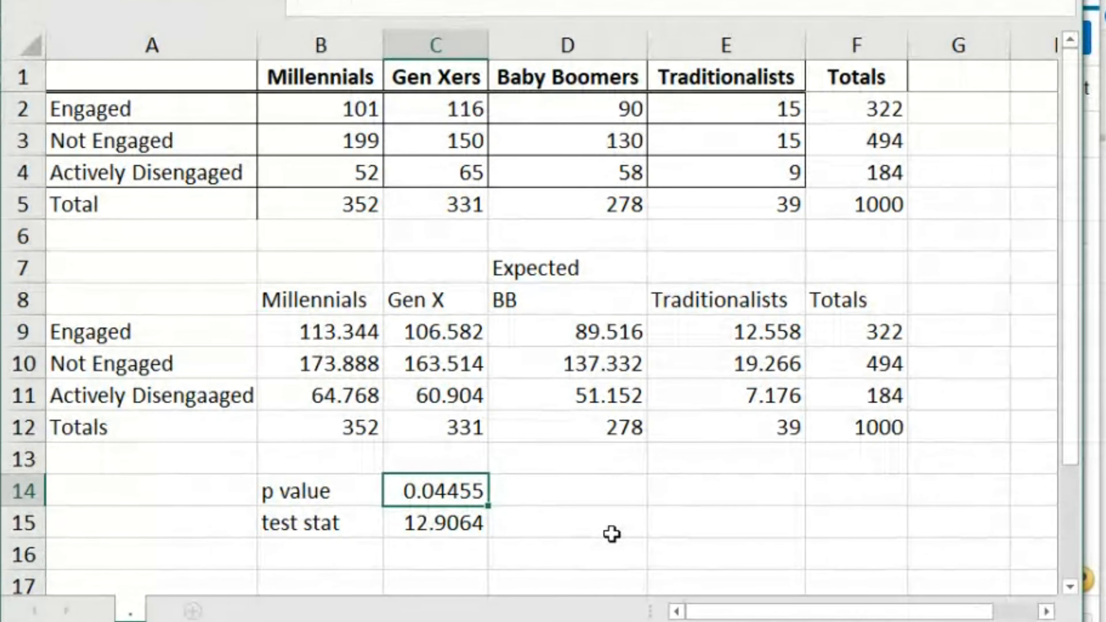
key("alt+Tab")
type(".045")
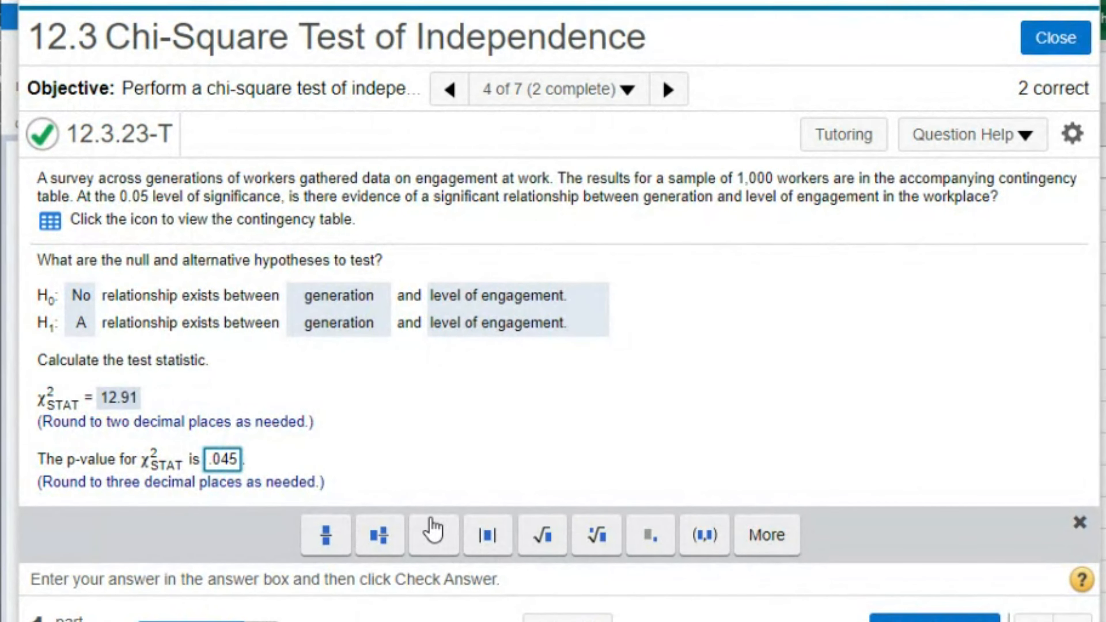
key("Return")
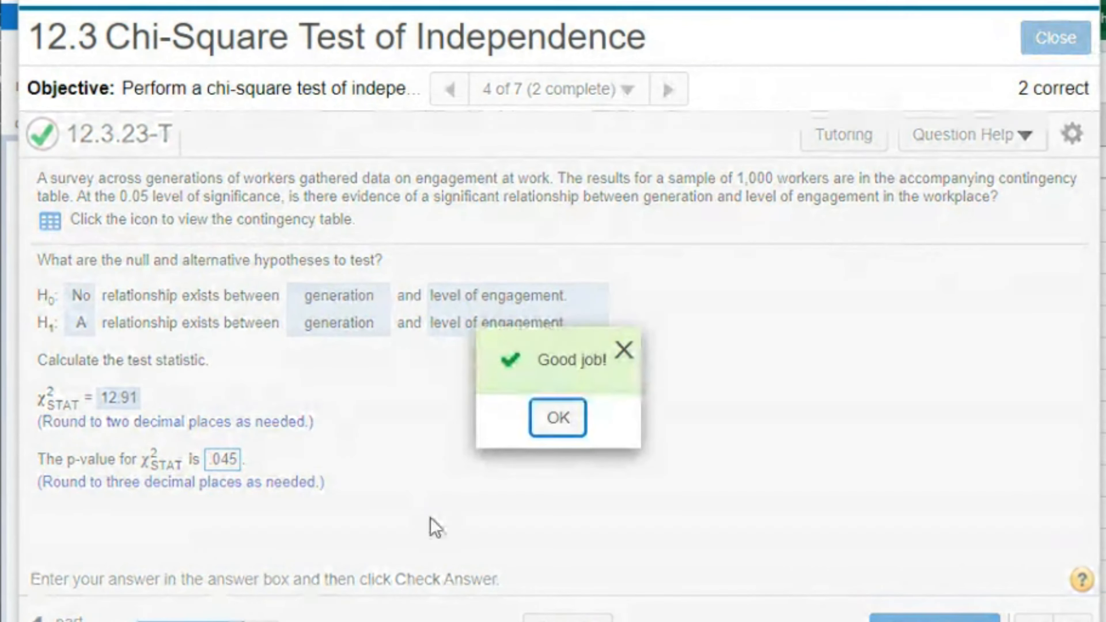
left_click(623, 354)
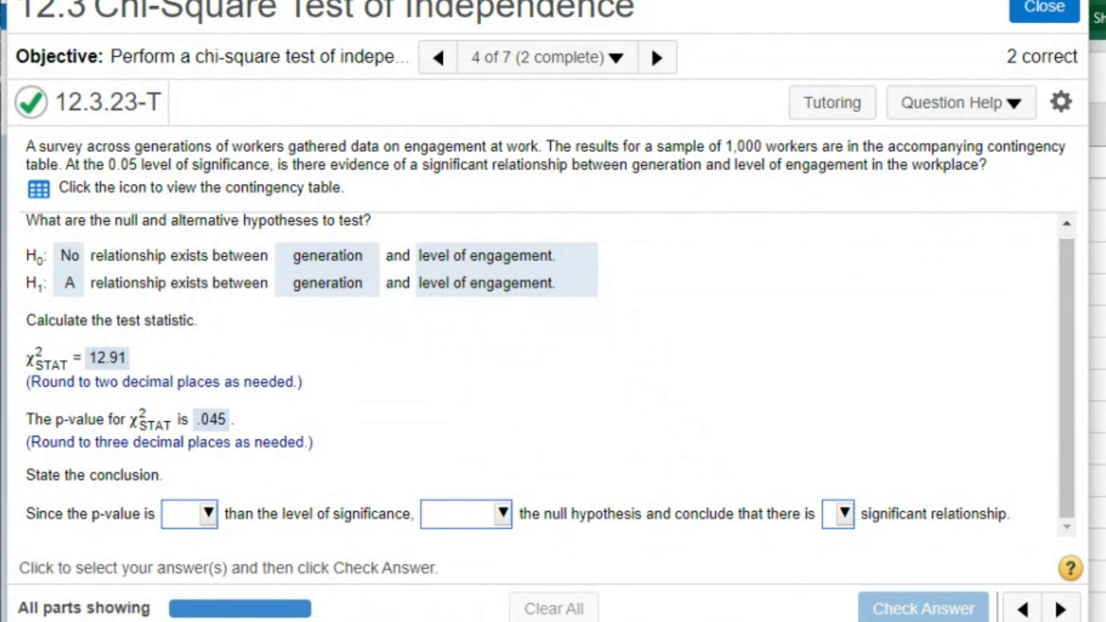
Step: Complete the conclusion with "less", "reject" and "a" significant relationship, then check the answer and dismiss the feedback
left_click(189, 514)
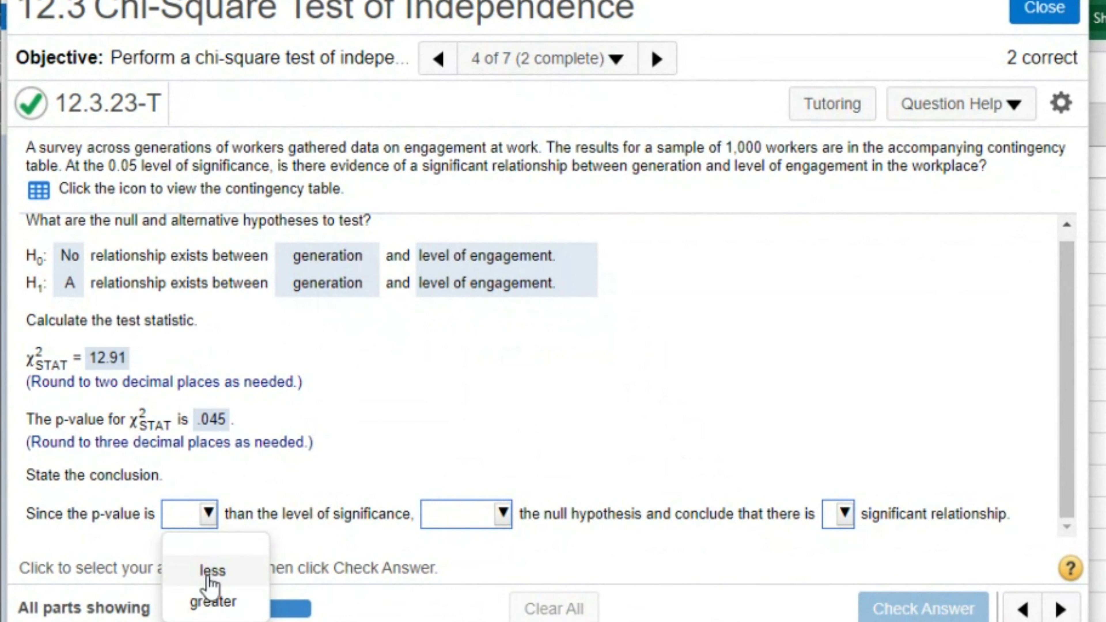
left_click(207, 569)
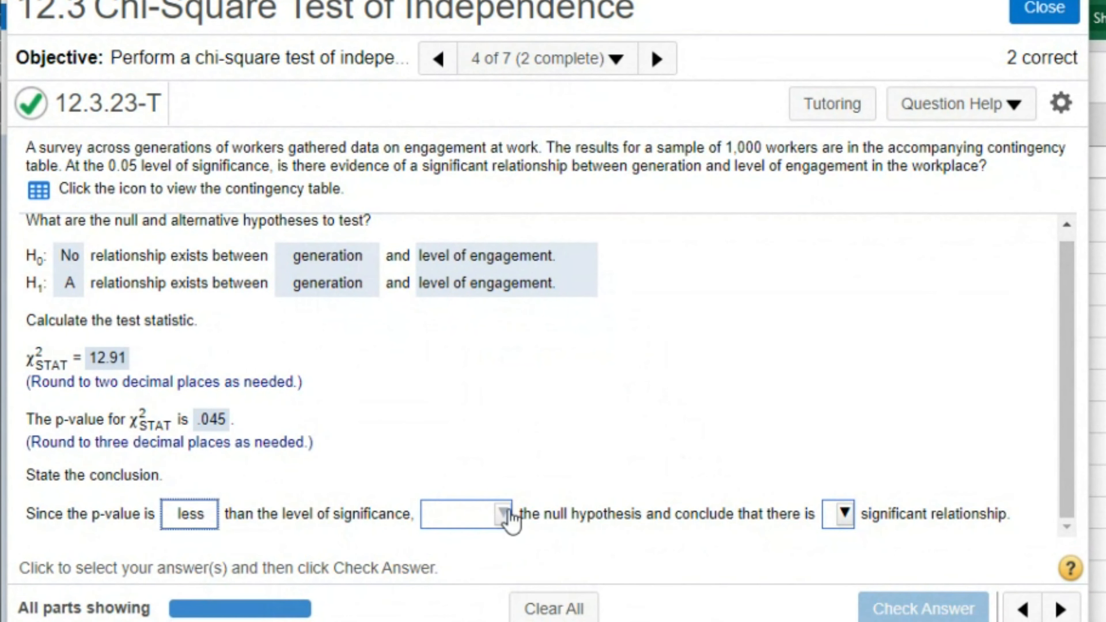
left_click(502, 518)
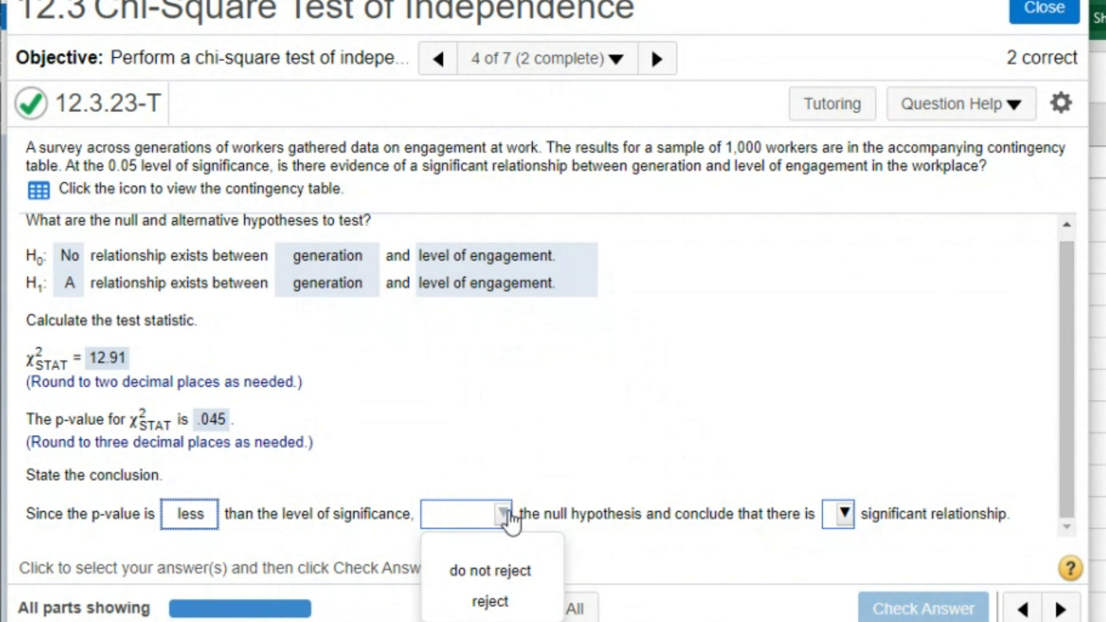
left_click(491, 602)
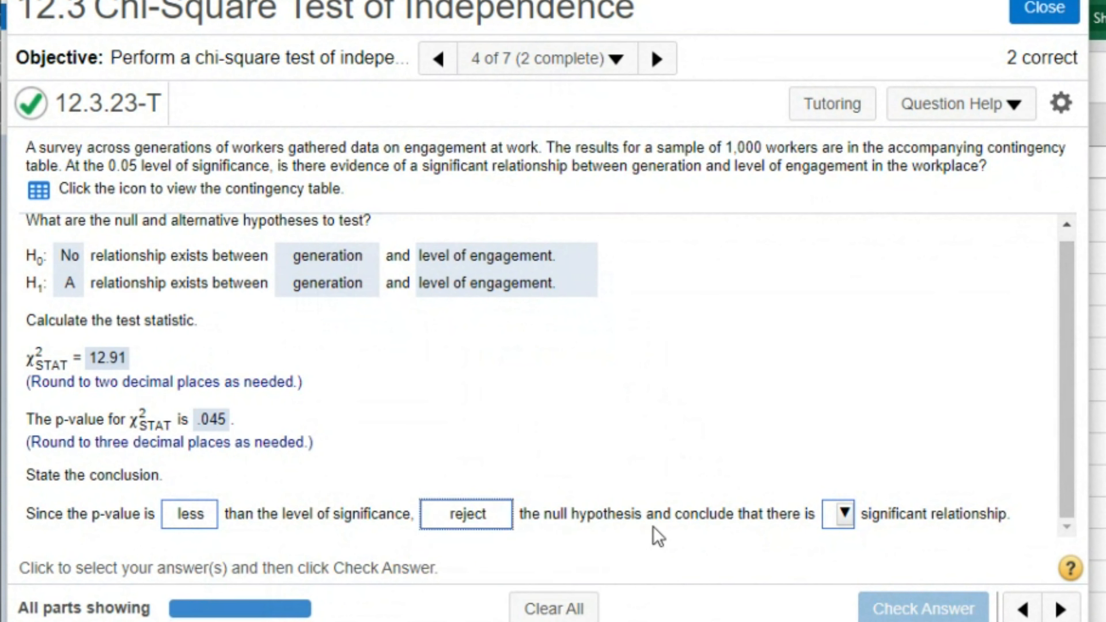
left_click(847, 523)
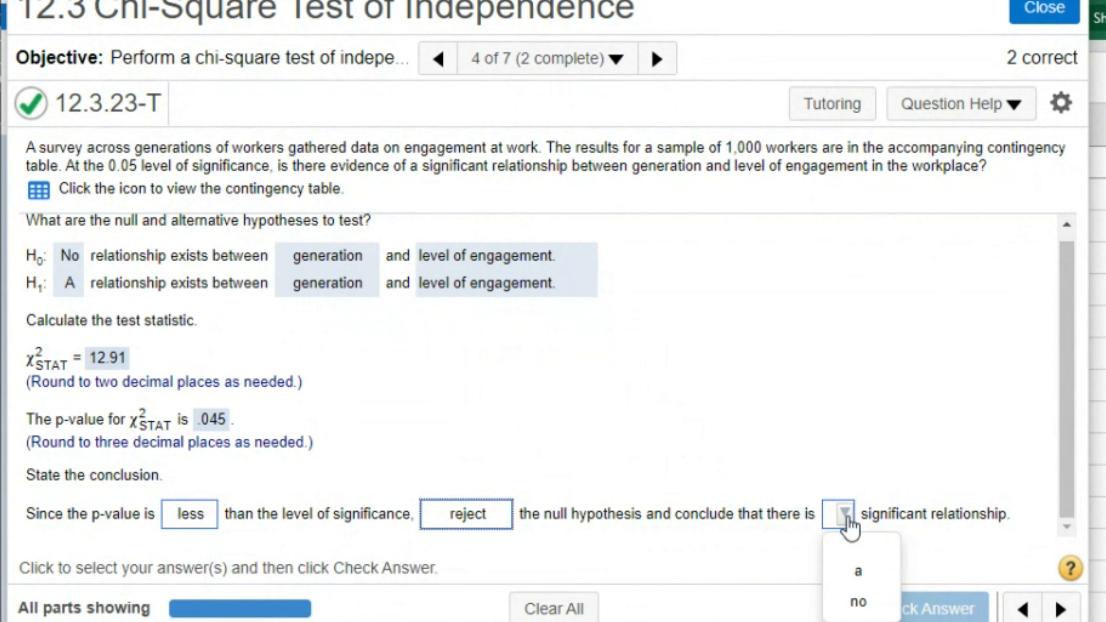
left_click(854, 574)
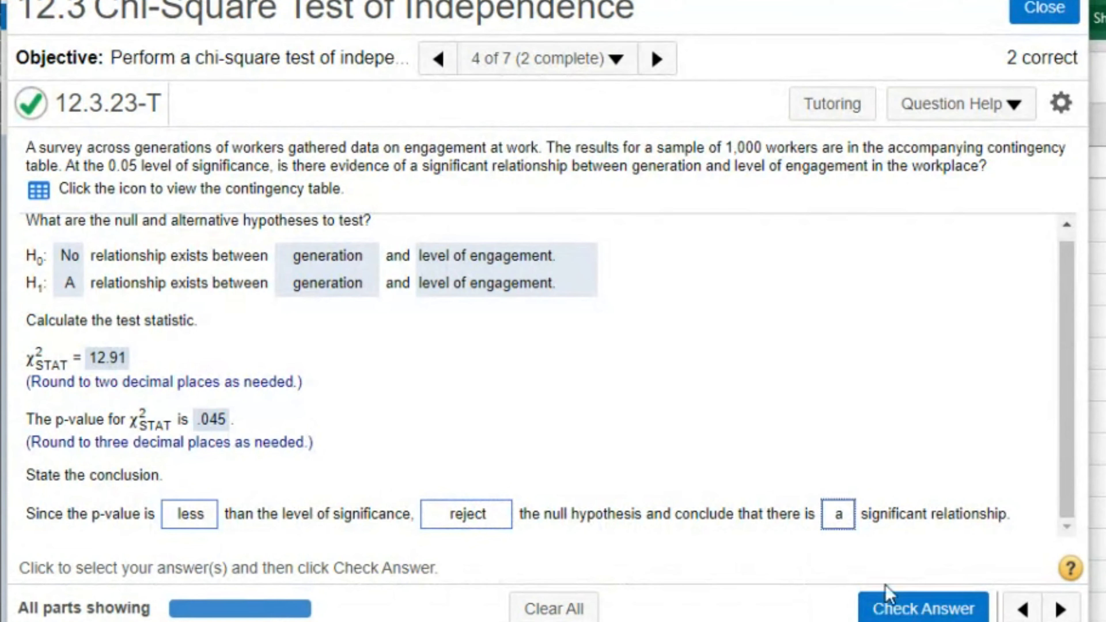
left_click(878, 606)
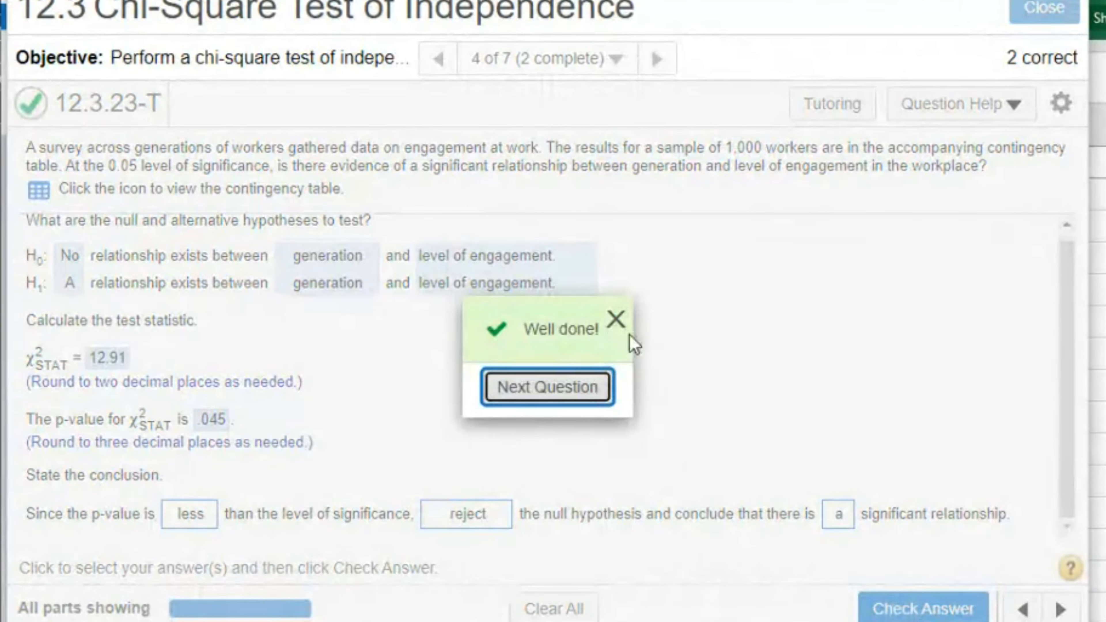
left_click(616, 322)
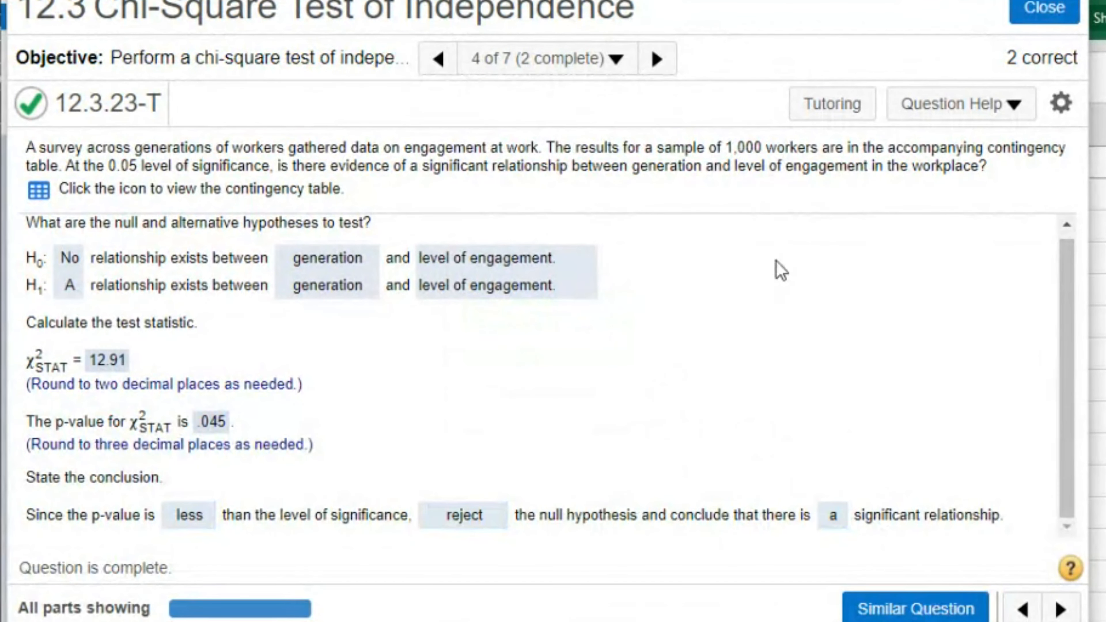
Step: Handwrite hypothesis notes in blue beside the degrees-of-freedom work in Paint, starting with H0:, and return to the Excel workbook
mouse_move(806, 195)
left_mouse_down()
mouse_move(779, 242)
mouse_move(801, 243)
left_mouse_up()
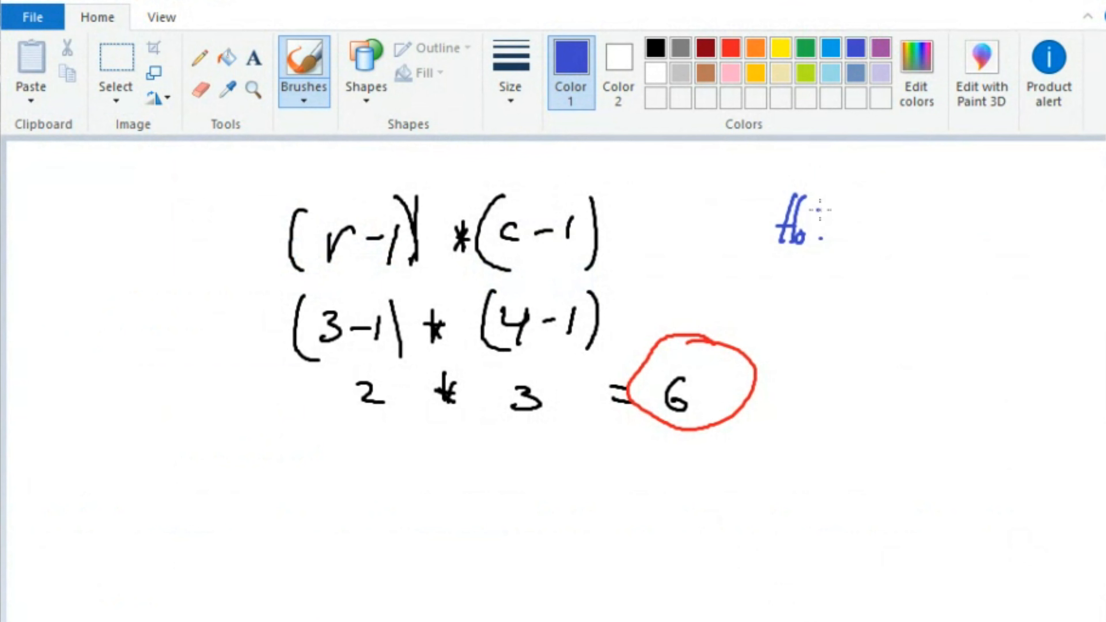
left_click_drag(887, 203, 884, 232)
mouse_move(899, 227)
left_mouse_down()
mouse_move(955, 222)
mouse_move(953, 236)
left_mouse_up()
left_click_drag(976, 218, 1023, 223)
left_click_drag(931, 274, 970, 249)
left_click_drag(997, 257, 1002, 272)
left_click_drag(1015, 262, 1027, 267)
mouse_move(1038, 237)
left_mouse_down()
mouse_move(1040, 270)
mouse_move(1053, 262)
left_mouse_up()
mouse_move(779, 332)
left_mouse_down()
mouse_move(775, 373)
mouse_move(827, 374)
left_mouse_up()
mouse_move(901, 342)
left_mouse_down()
mouse_move(903, 371)
mouse_move(975, 355)
mouse_move(1019, 372)
left_mouse_up()
mouse_move(938, 440)
left_mouse_down()
mouse_move(973, 419)
mouse_move(1021, 425)
left_mouse_up()
left_click_drag(1037, 389, 1034, 431)
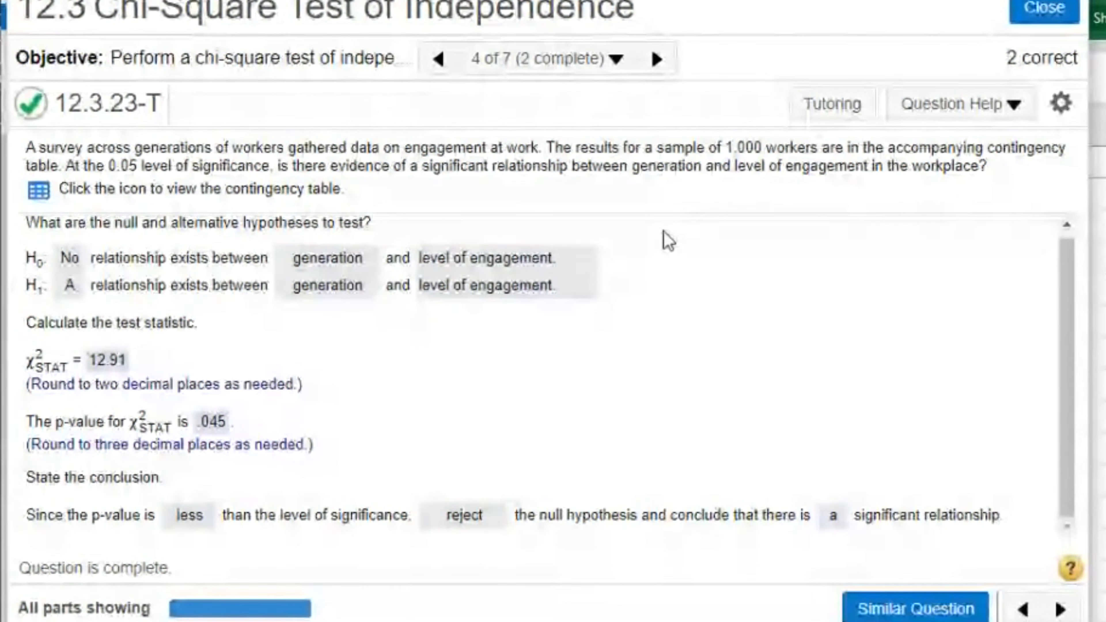
key("alt+Tab")
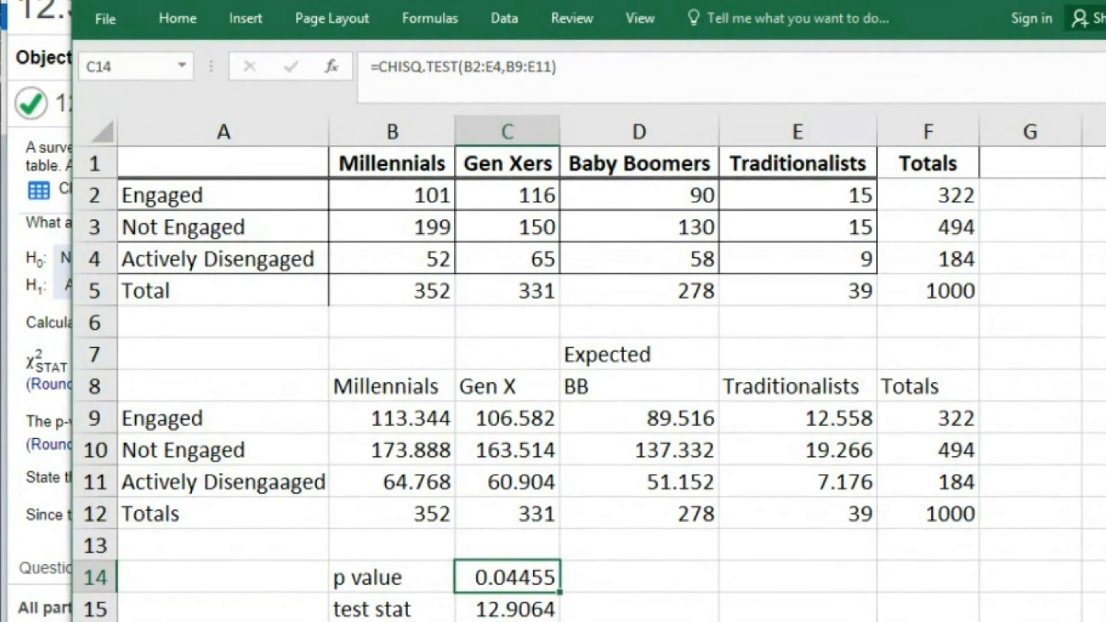